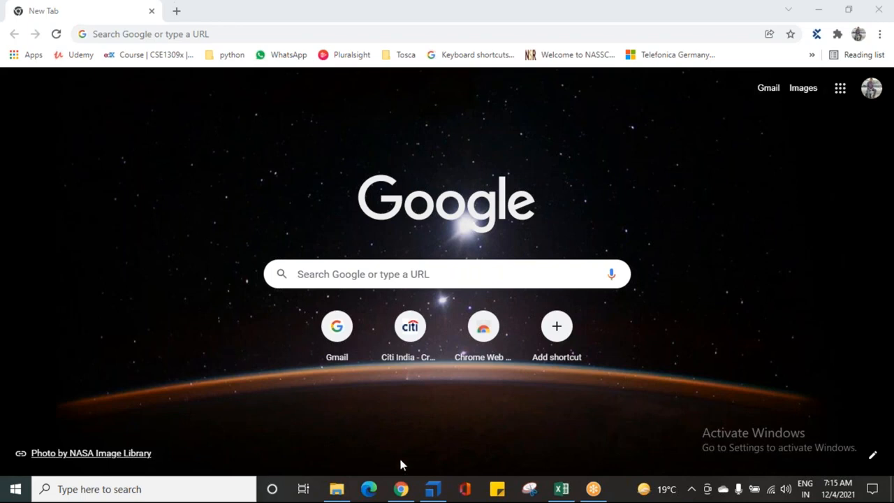
- Switch to Tosca Commander and delete the <New Folder>, <New Folder>_1 and <New Folder>_2 folders from TestCases
left_click(433, 489)
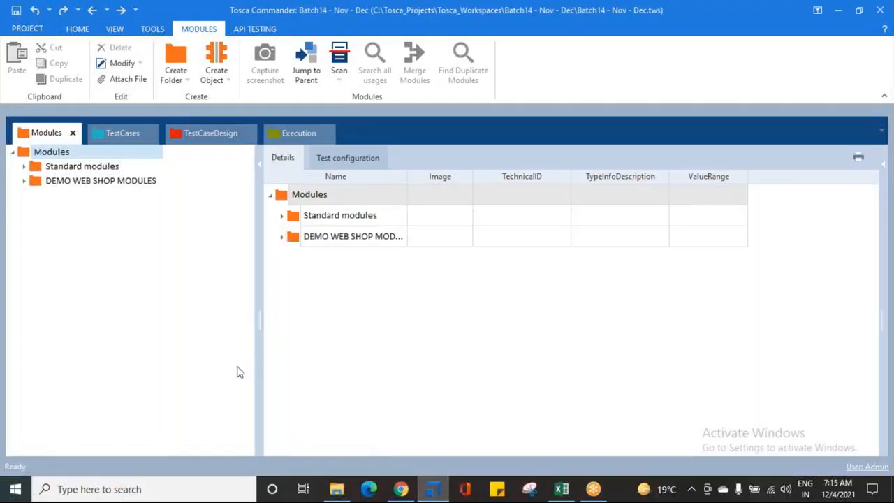
left_click(77, 30)
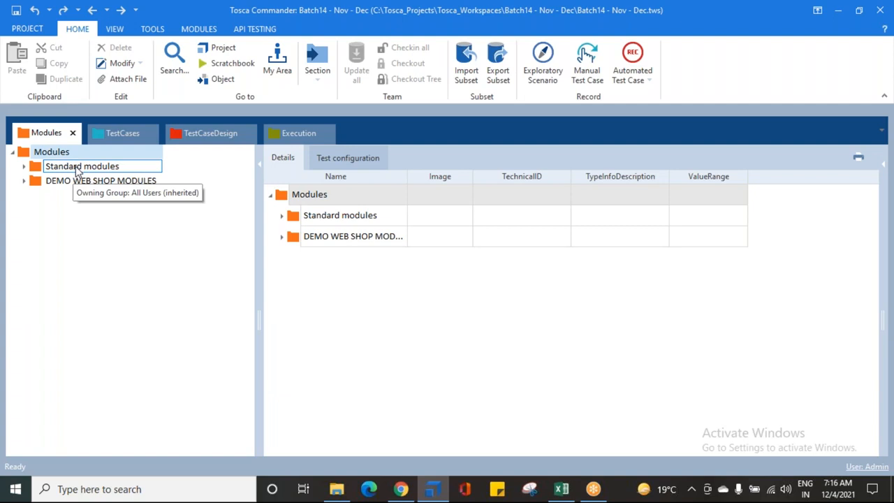
left_click(107, 137)
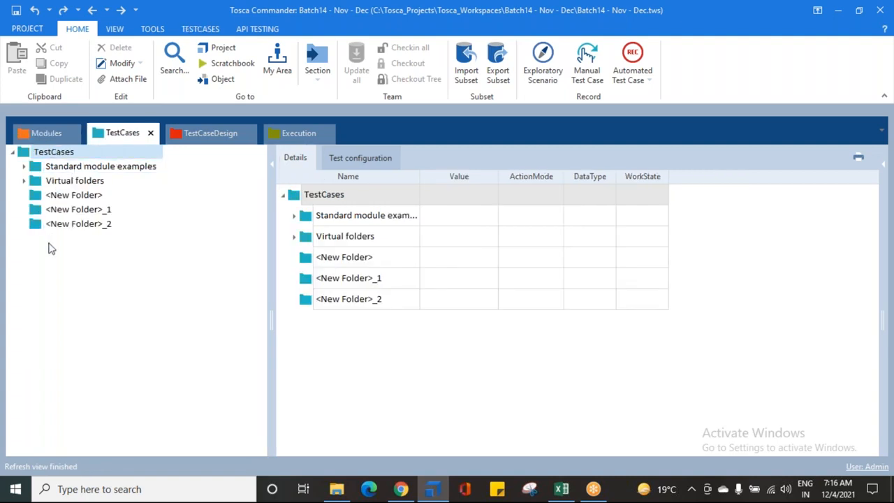
left_click(56, 197)
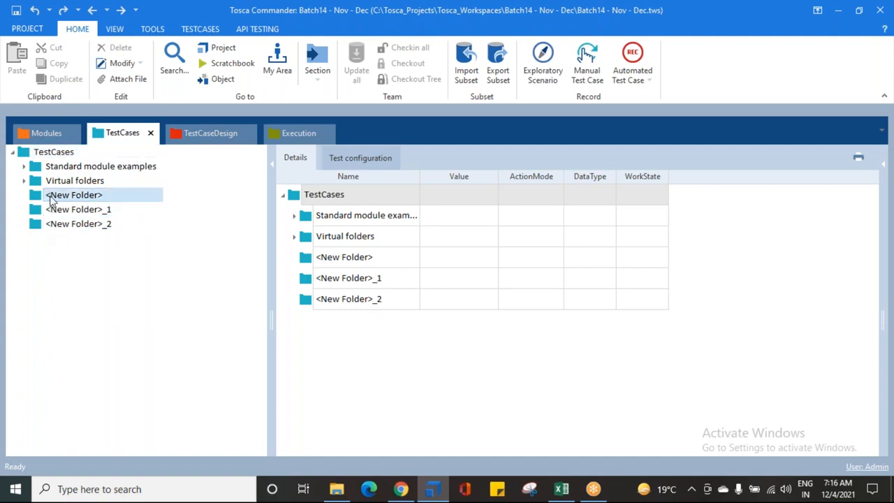
left_click(59, 225, "shift")
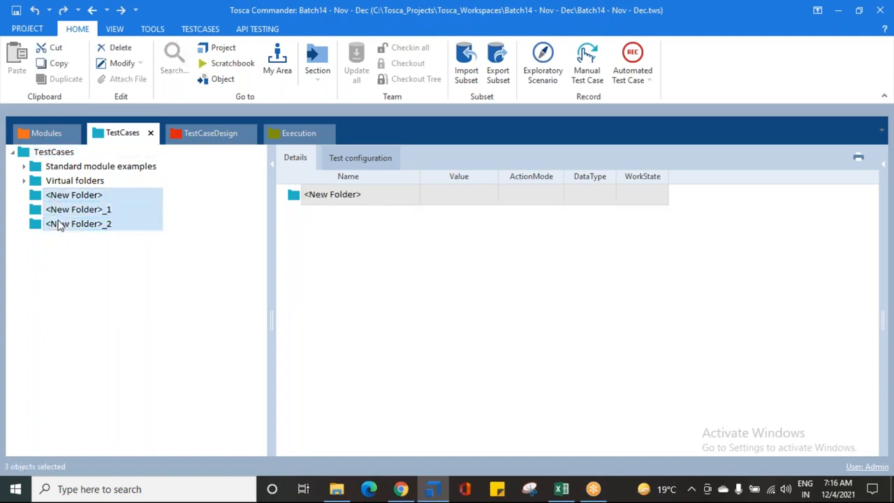
key("Delete")
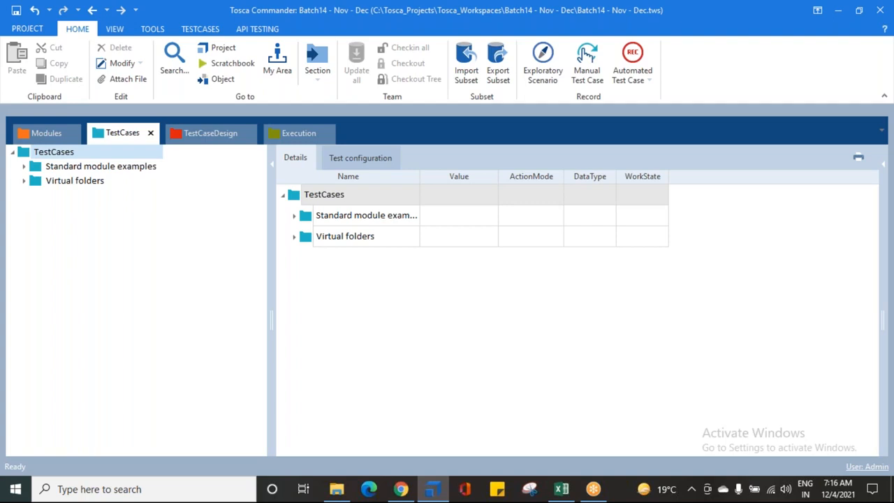
- Delete the Standard module examples and Virtual folders folders from TestCases, including the test cases used in execution entries
left_click(79, 168)
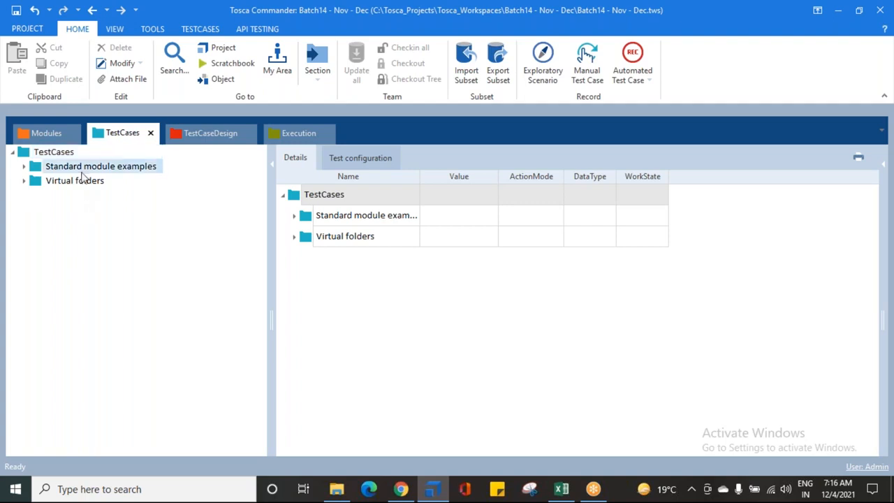
left_click(75, 181, "ctrl")
key("Delete")
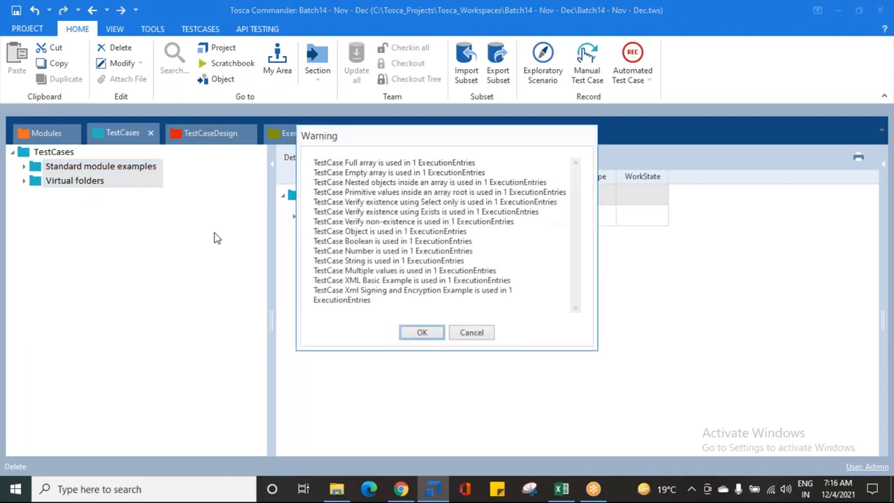
left_click(423, 333)
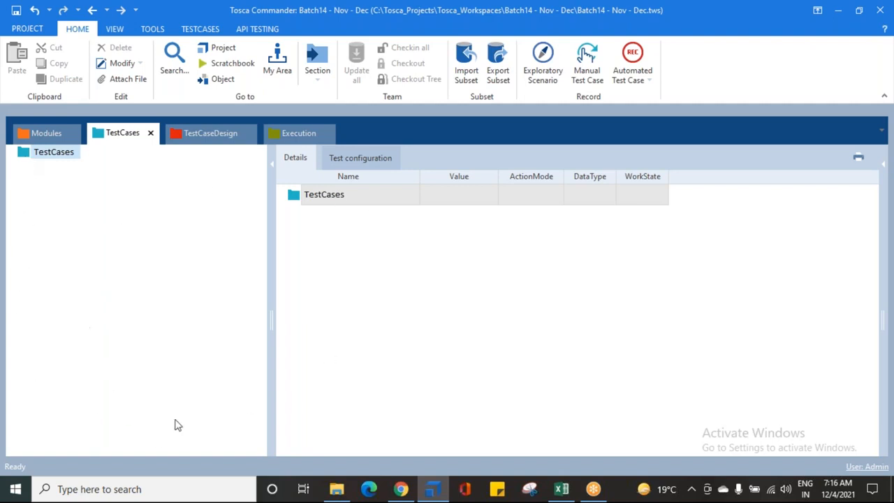
- Examine the controls of the Demo Web Shop | Register | Login module inside DEMO WEB SHOP MODULES
left_click(38, 134)
left_click(40, 147)
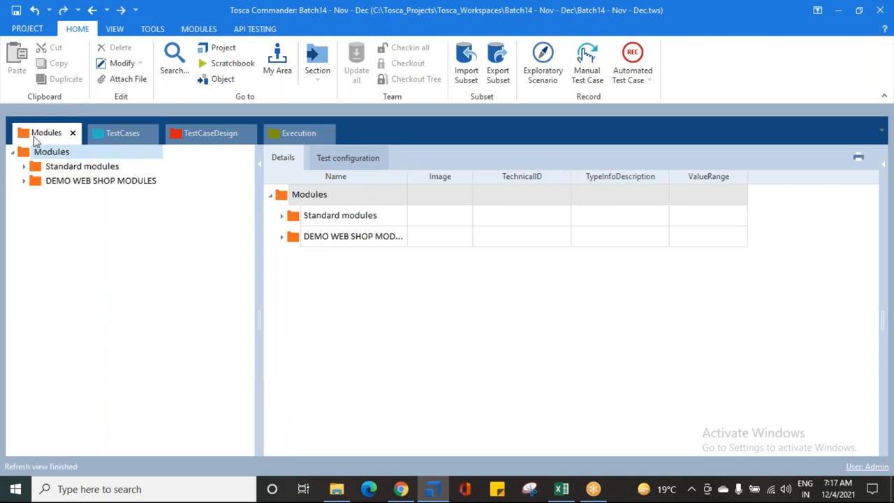
left_click(113, 137)
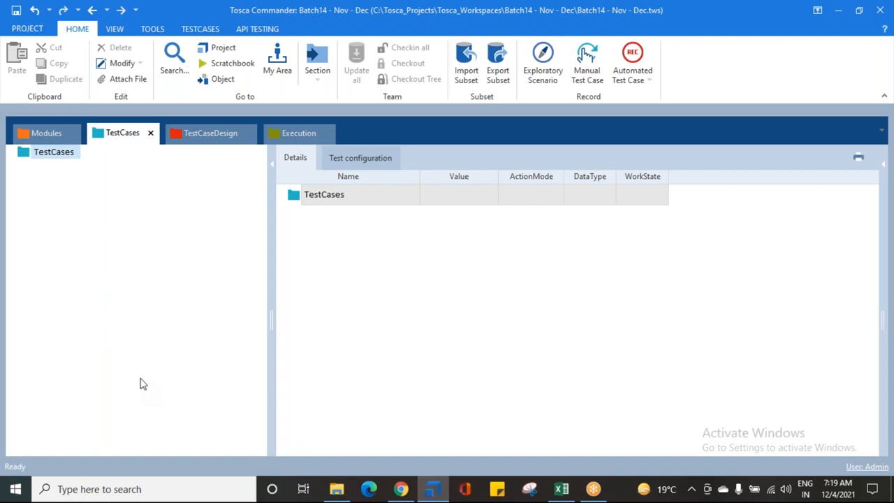
left_click(40, 134)
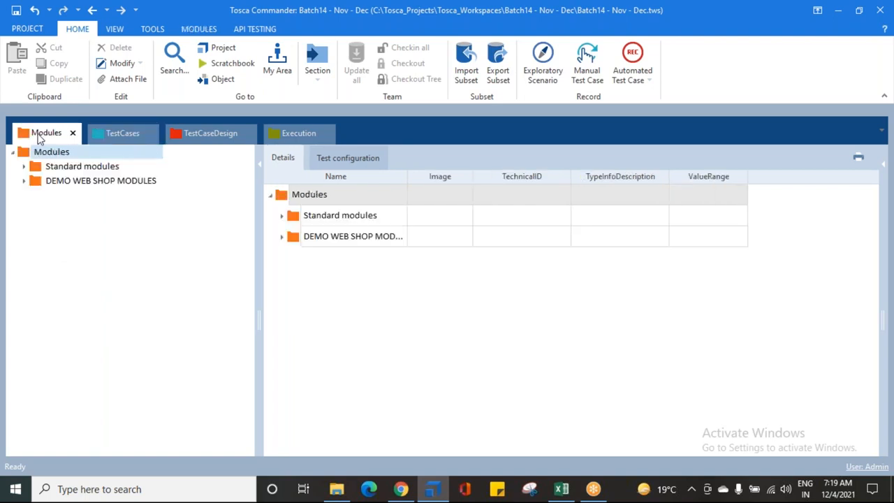
left_click(24, 182)
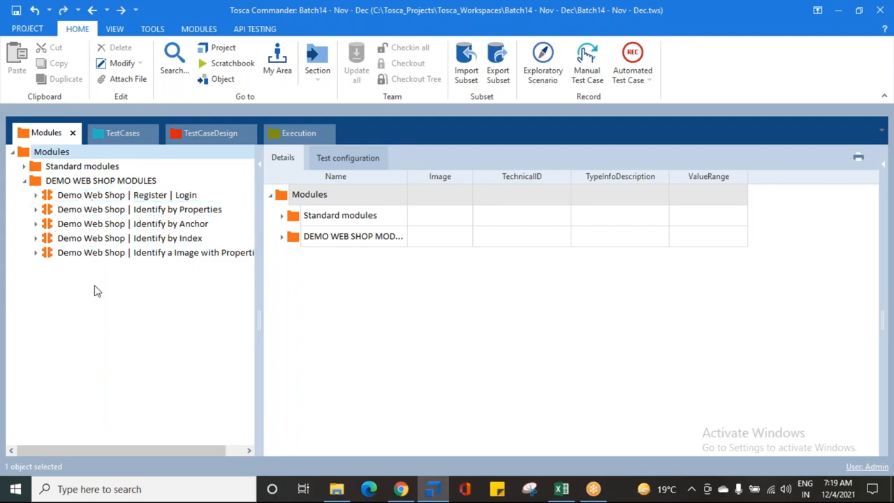
left_click(46, 198)
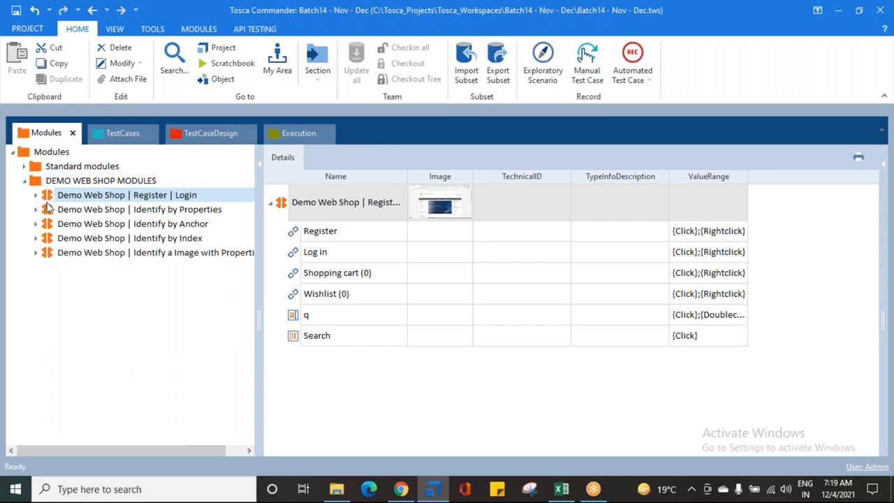
- Create a new test case named "First Test Case" in the TestCases folder
left_click(113, 133)
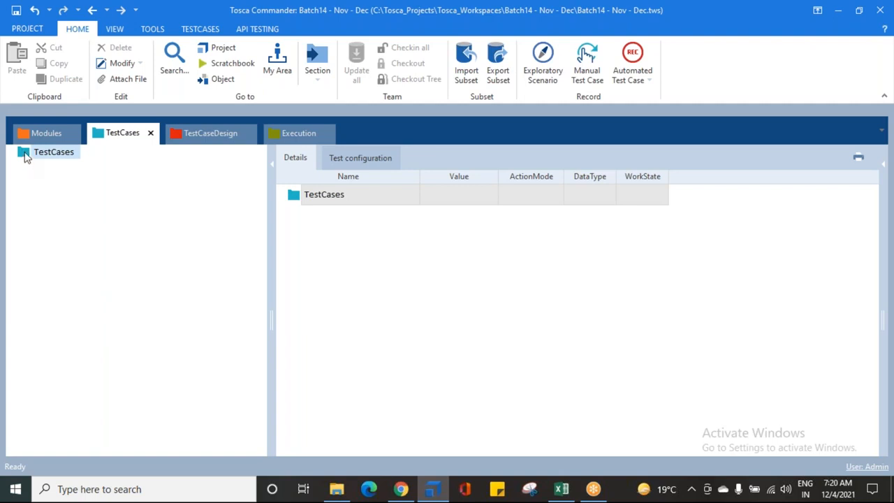
right_click(26, 154)
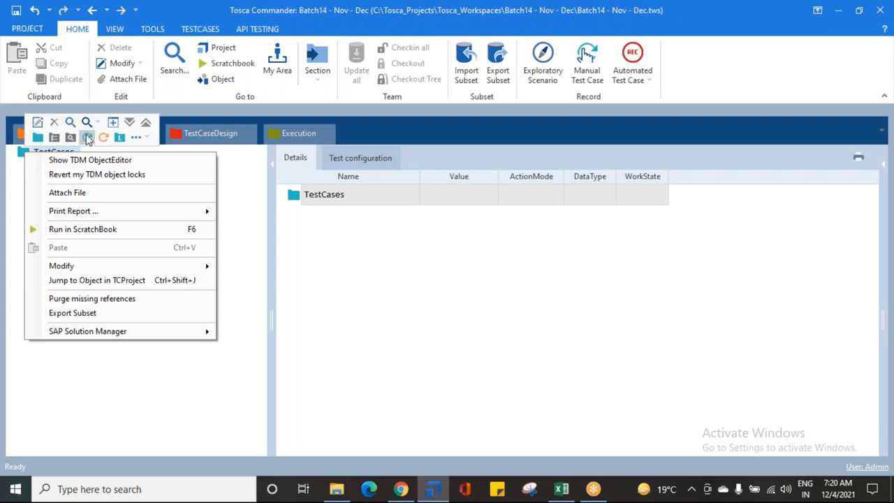
left_click(88, 139)
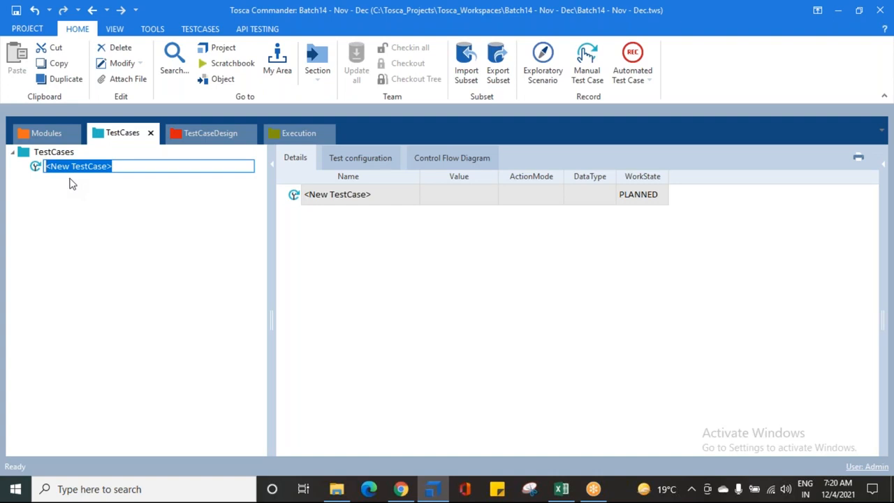
type("Fir")
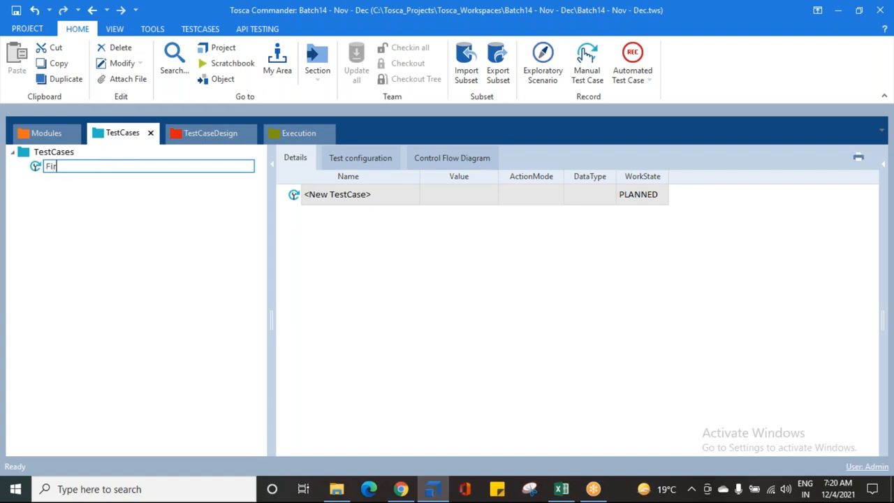
type("st Test Case")
key("Return")
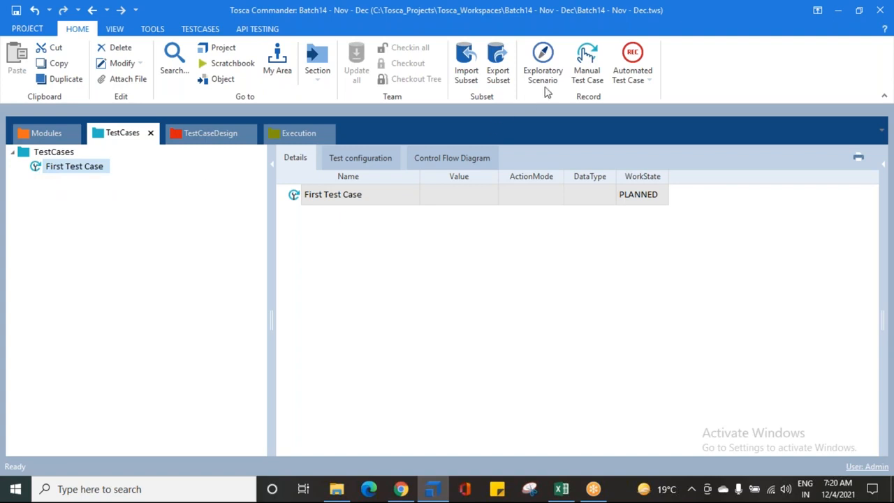
- Widen the WorkState column slightly in the details of First Test Case
left_click(669, 60)
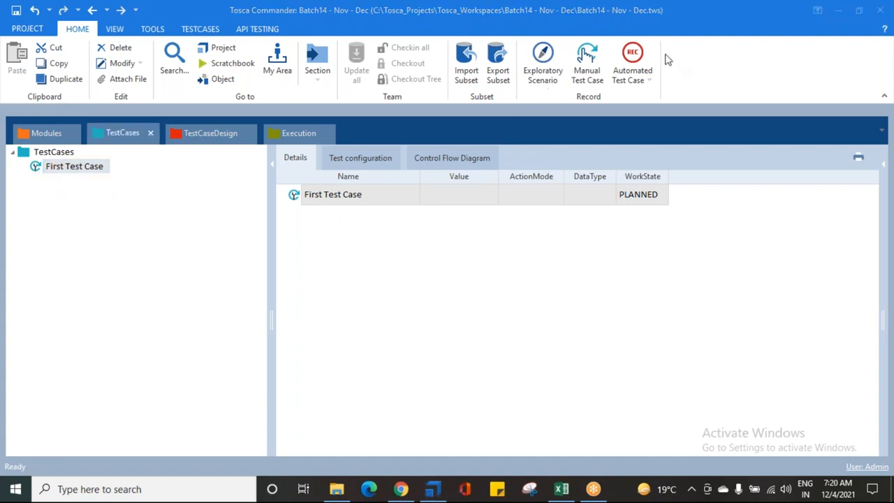
left_click(635, 179)
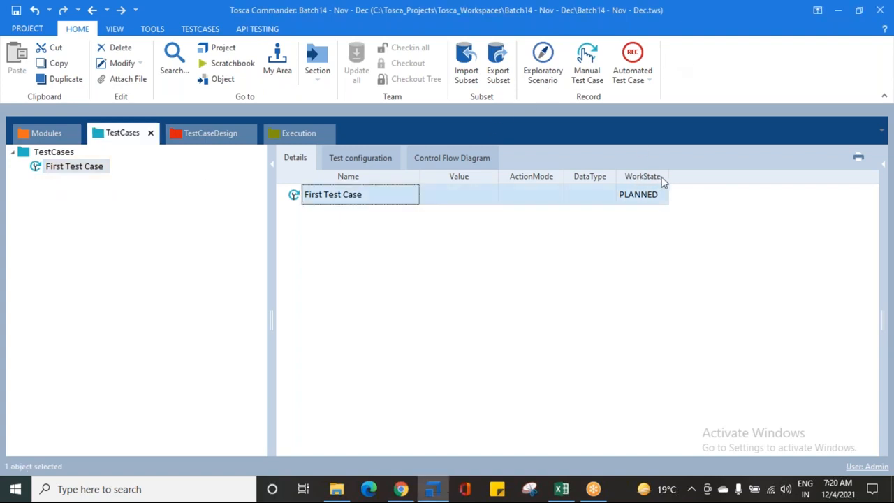
left_click_drag(669, 176, 687, 176)
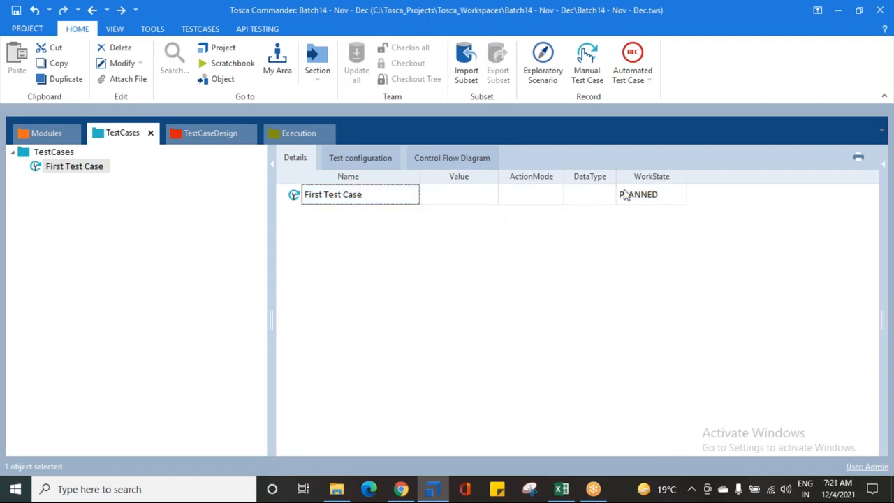
left_click(39, 169)
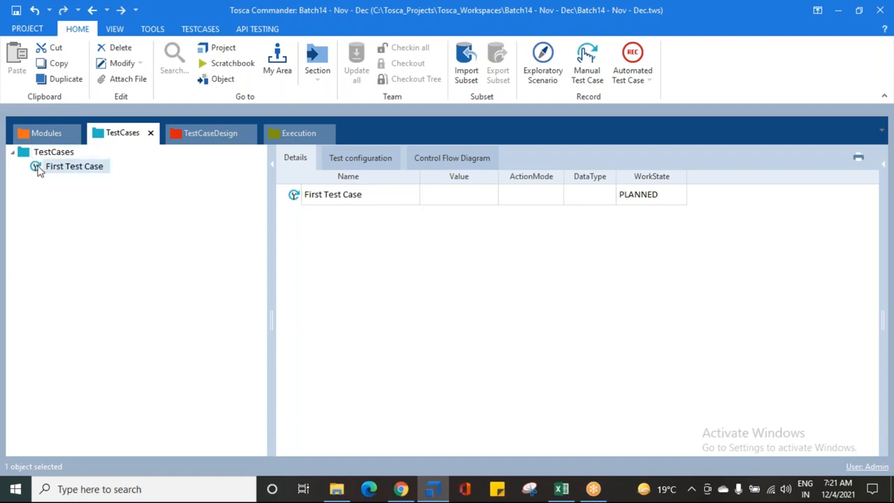
- Set the WorkState of First Test Case to IN_WORK
left_click(656, 181)
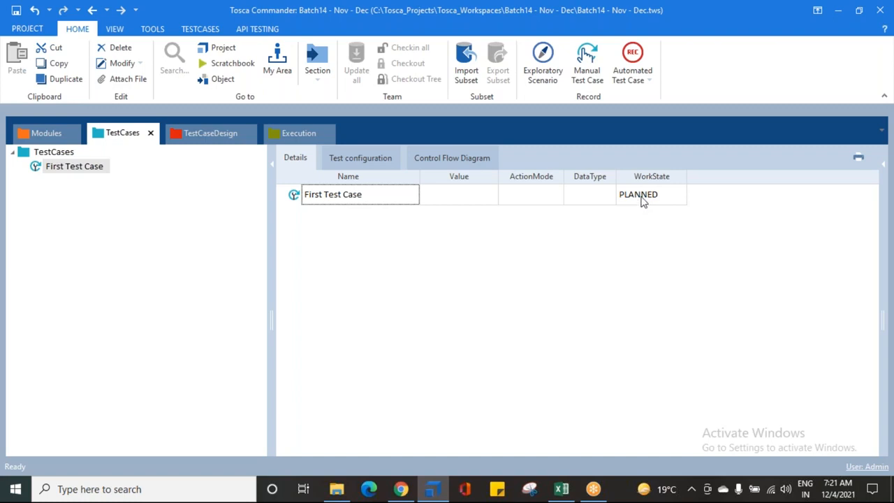
left_click(640, 201)
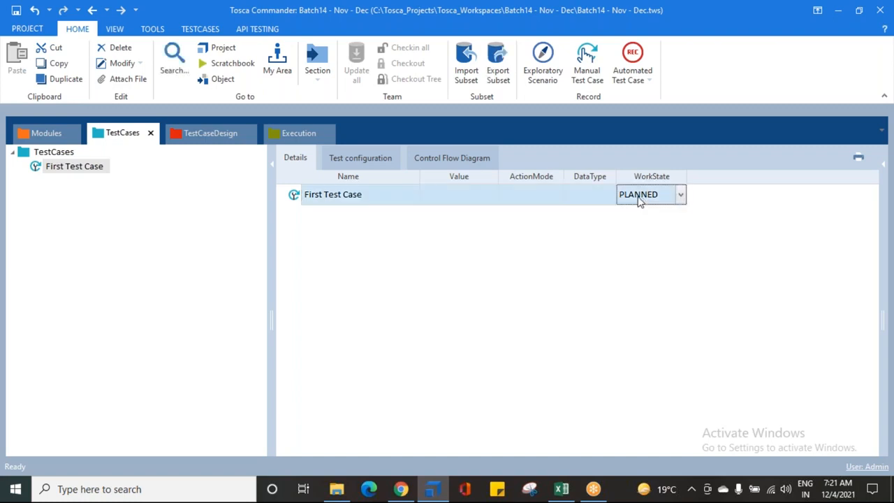
left_click(681, 198)
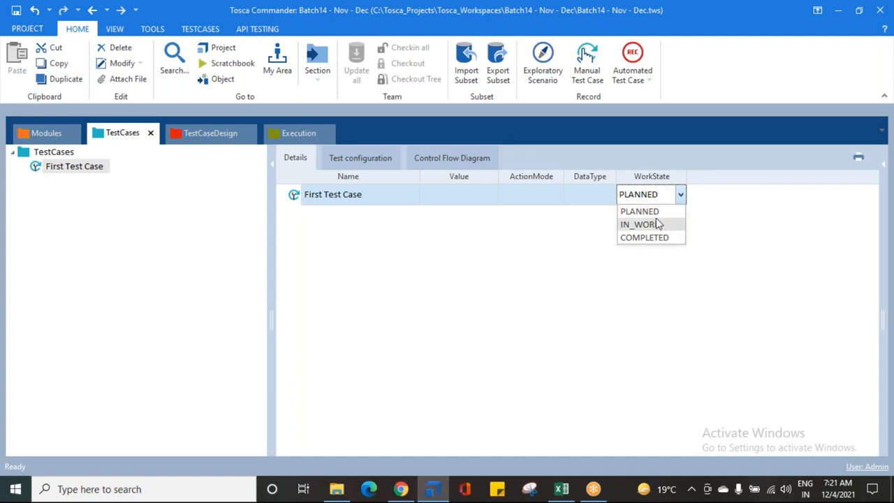
left_click(656, 225)
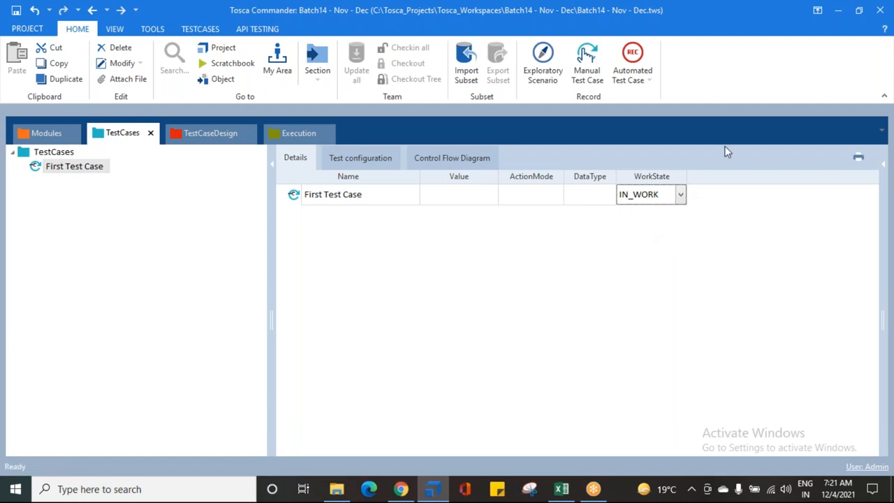
- Change the WorkState of First Test Case to COMPLETED
left_click(680, 197)
left_click(653, 237)
left_click(625, 253)
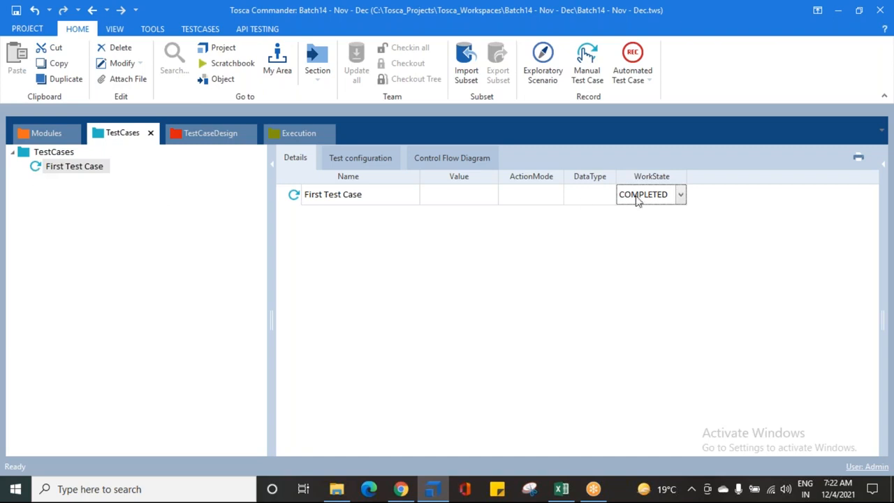
- Set the WorkState of First Test Case back to PLANNED
left_click(680, 195)
left_click(635, 211)
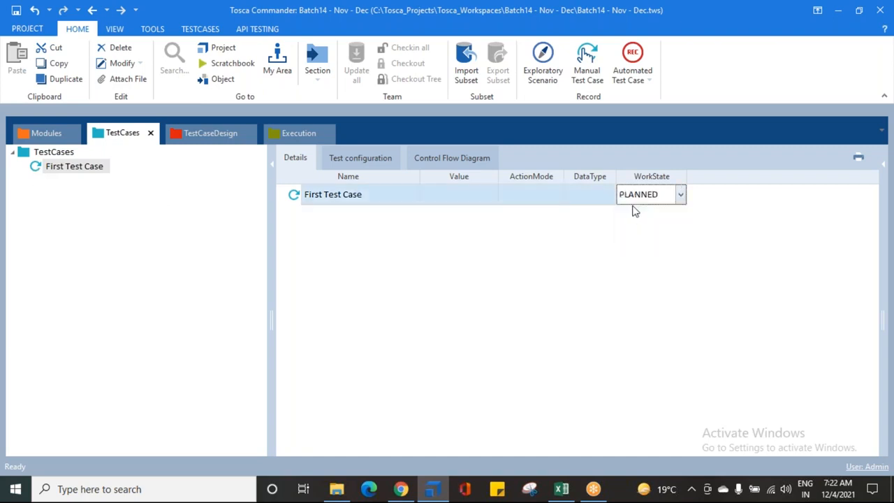
left_click(77, 203)
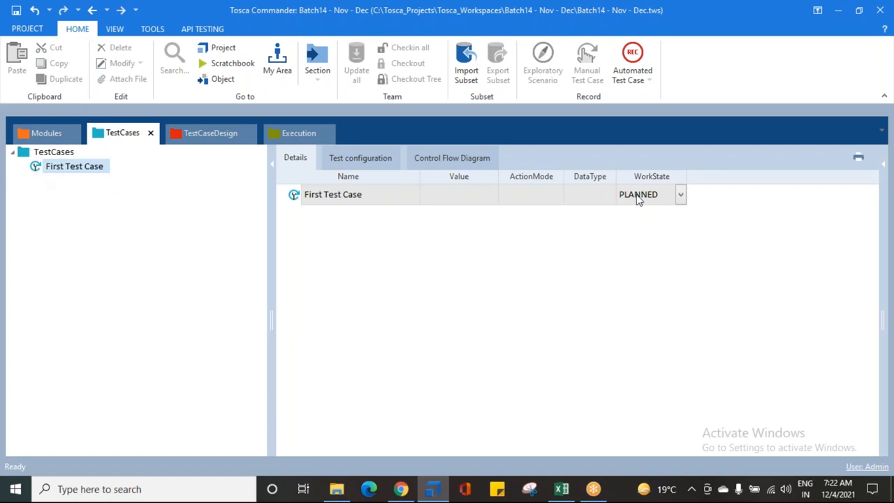
- Set the WorkState of First Test Case to IN_WORK and keep the test case selected
left_click(681, 195)
left_click(634, 223)
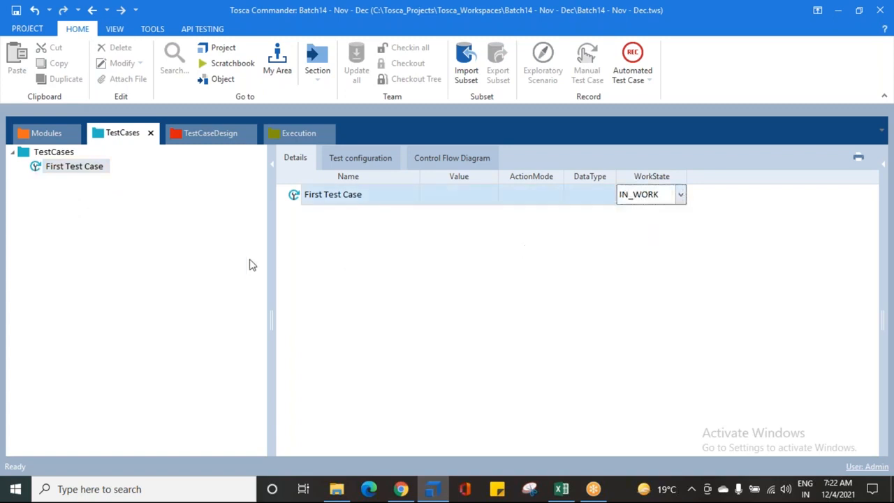
left_click(129, 253)
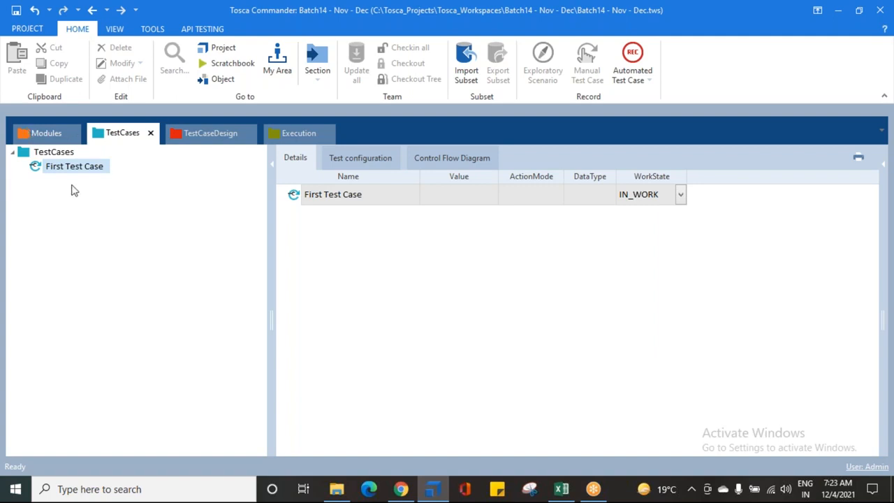
left_click(681, 199)
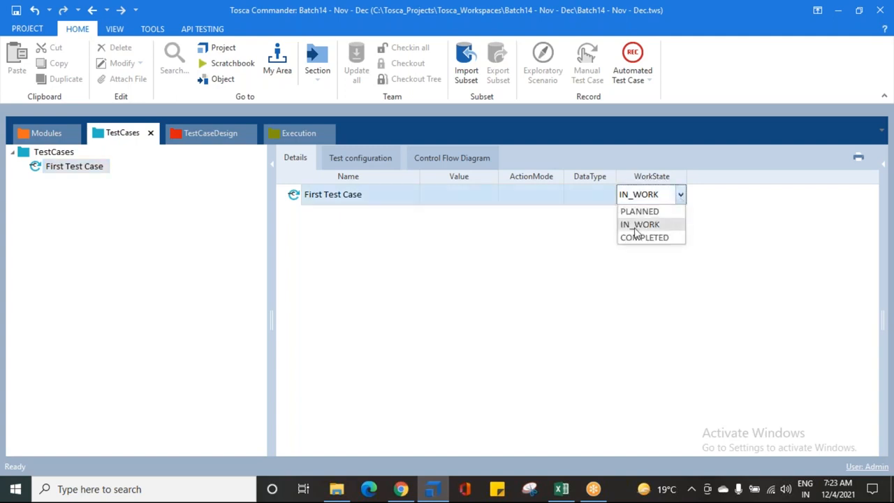
left_click(545, 238)
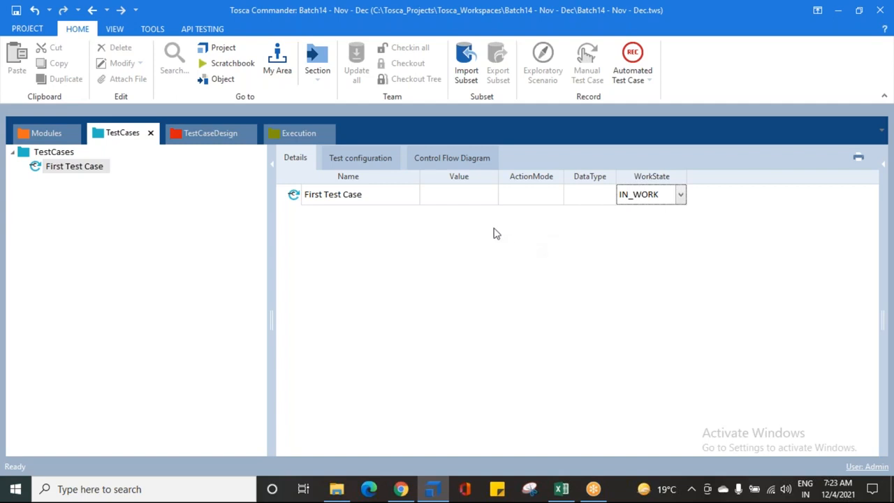
left_click(32, 169)
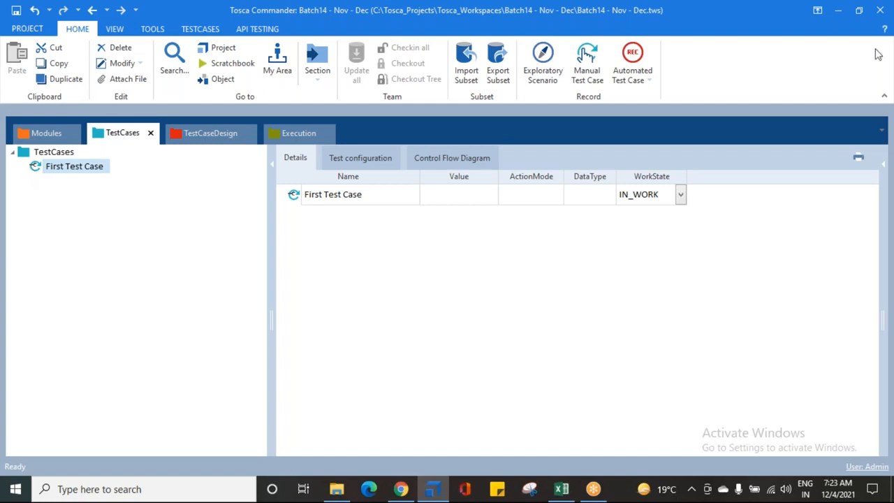
- Add the Demo Web Shop | Register | Login module to First Test Case as a test step
left_click(41, 133)
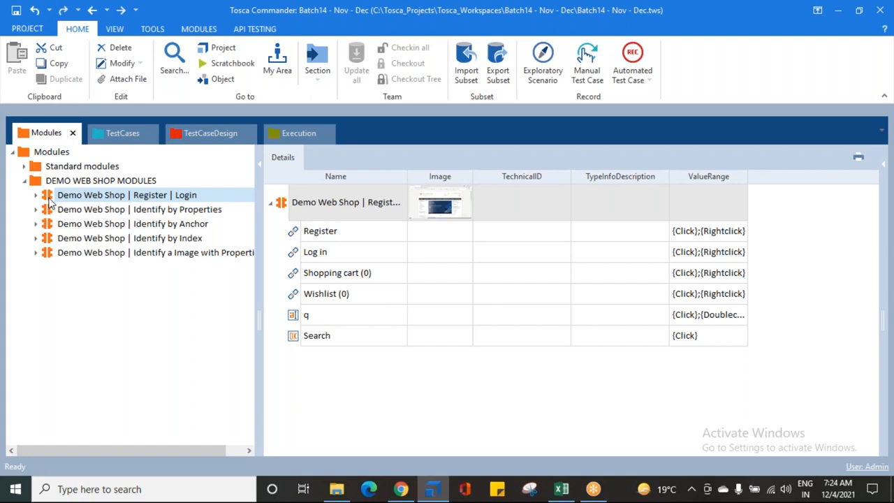
left_click_drag(49, 201, 79, 174)
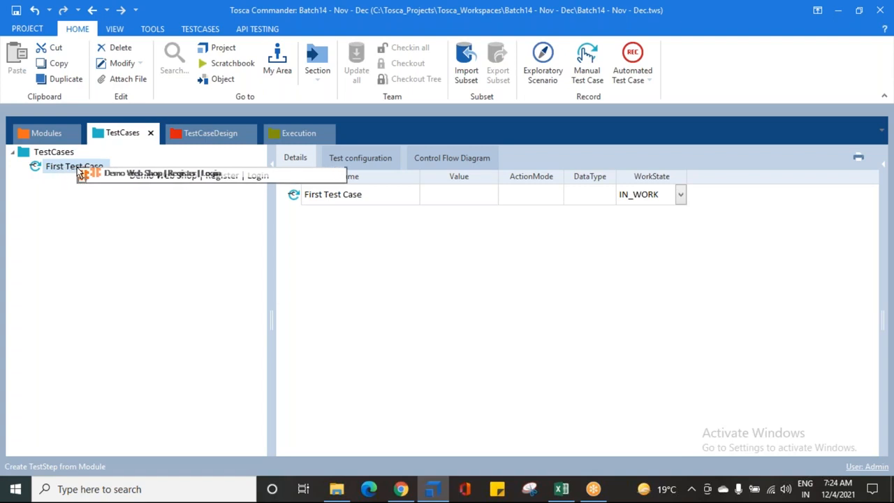
left_click_drag(80, 174, 61, 174)
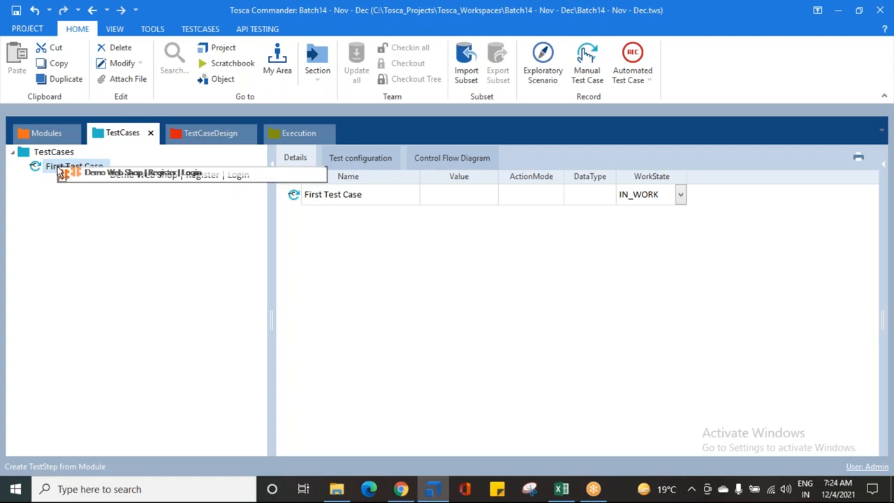
left_click_drag(60, 173, 59, 171)
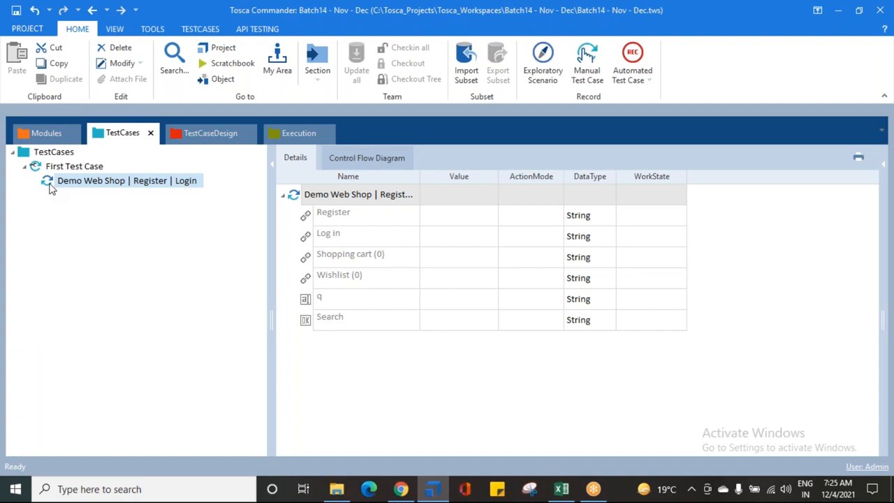
- Review the Standard modules and DEMO WEB SHOP MODULES folders and compare the Register | Login module with its test step
left_click(39, 132)
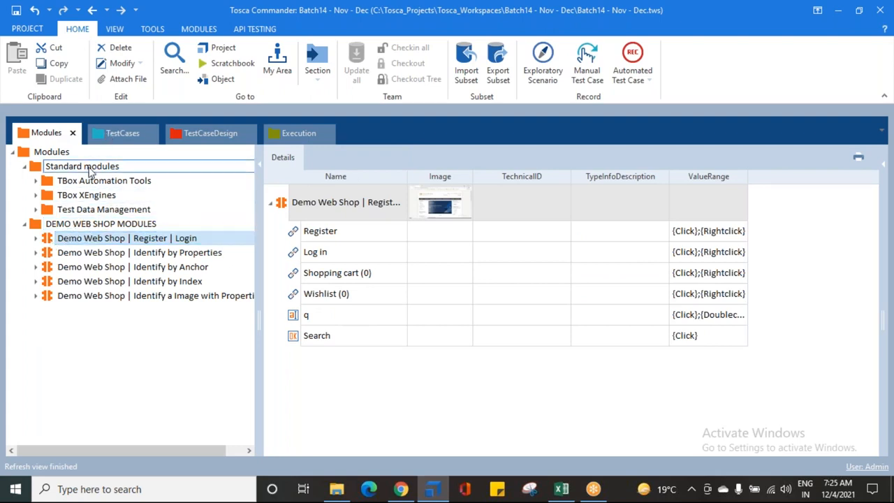
left_click(24, 166)
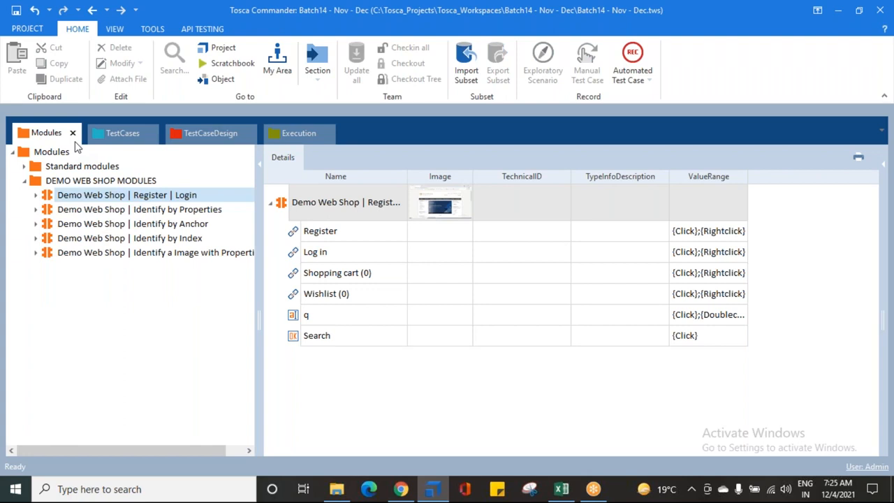
left_click(122, 133)
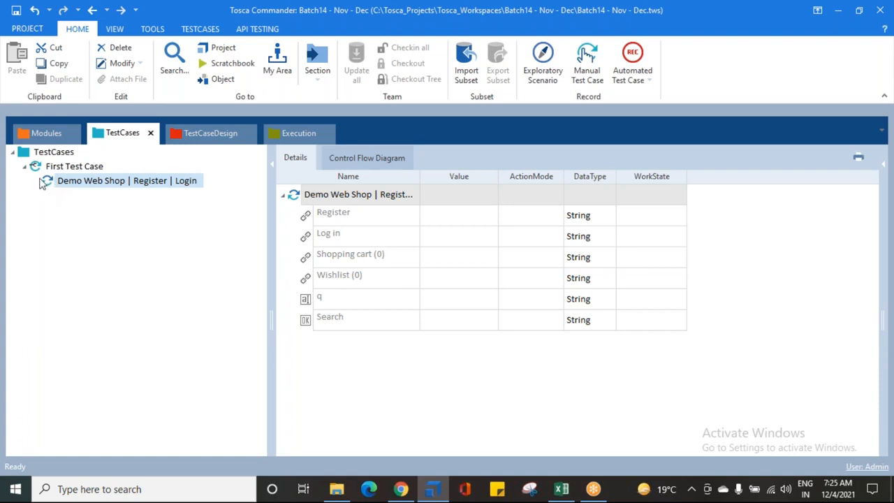
left_click(60, 184)
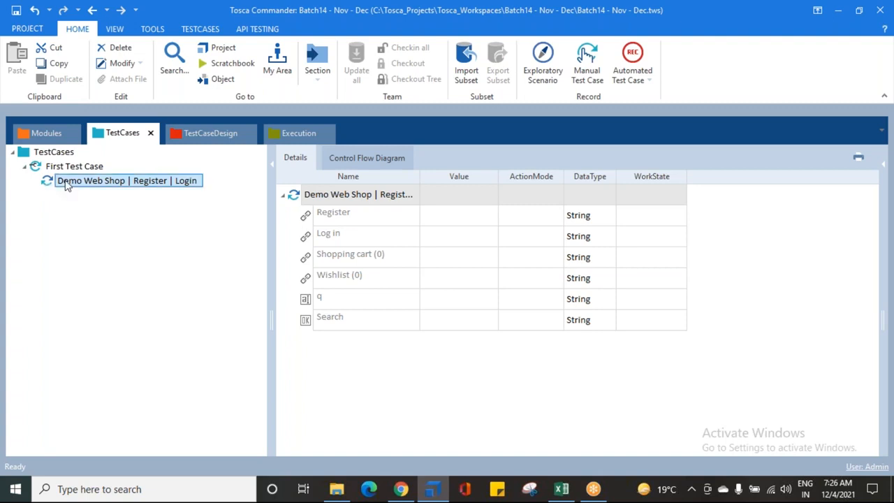
left_click(57, 132)
left_click(121, 135)
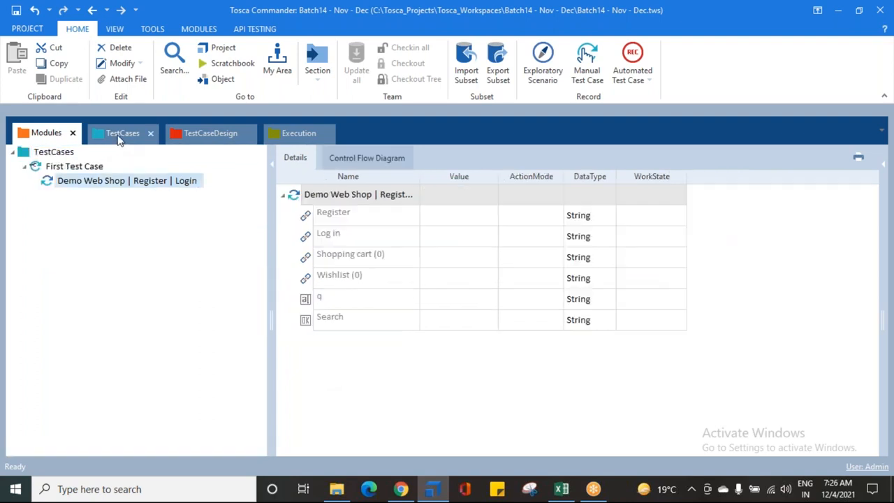
- Examine the Demo Web Shop | Register | Login test step, its first attributes and its place under First Test Case
left_click(330, 223)
left_click(331, 238)
left_click(328, 256)
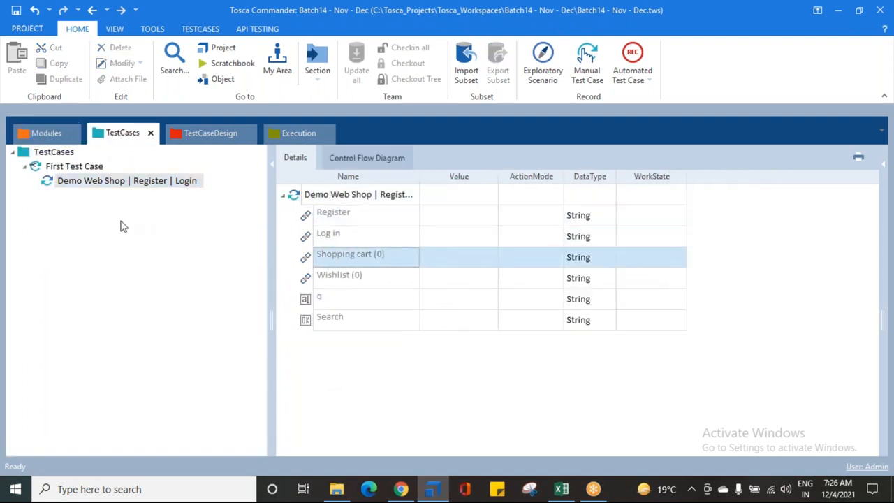
left_click(90, 181)
left_click(64, 168)
left_click(64, 181)
left_click(61, 182)
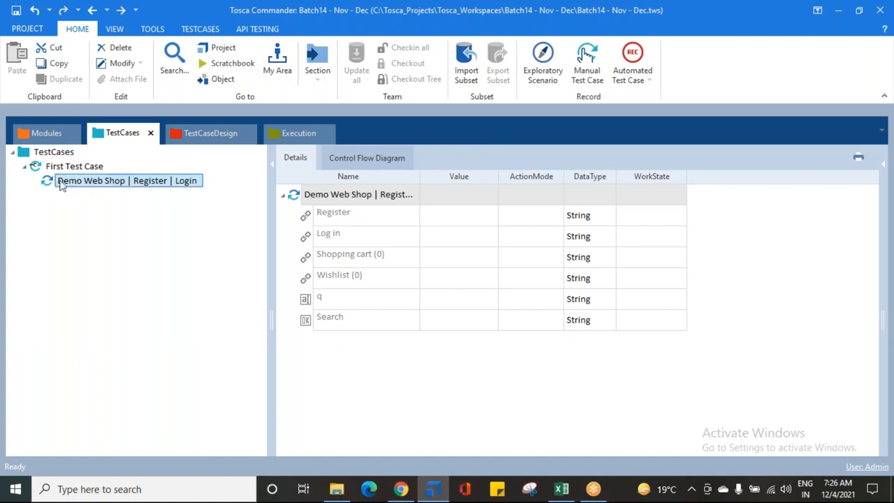
left_click(160, 193)
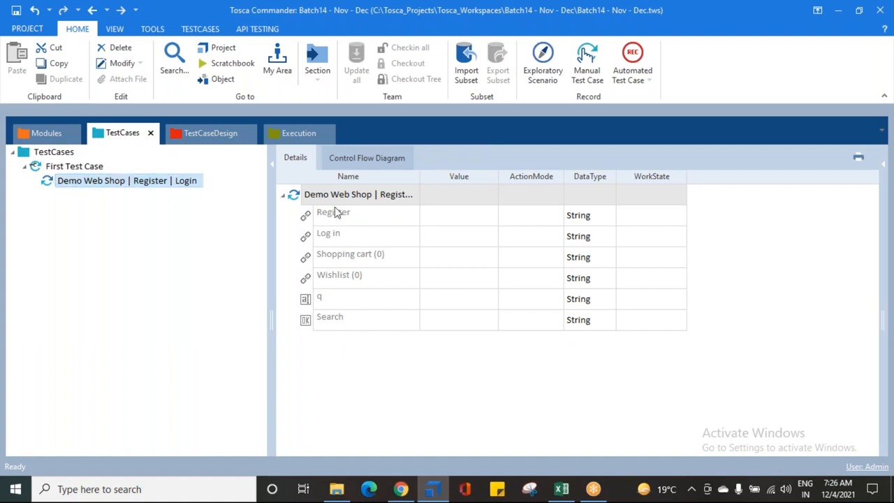
- Go through the attribute names of the test step, from Register to Wishlist (0)
left_click(374, 219)
left_click(376, 241)
left_click(374, 255)
left_click(377, 274)
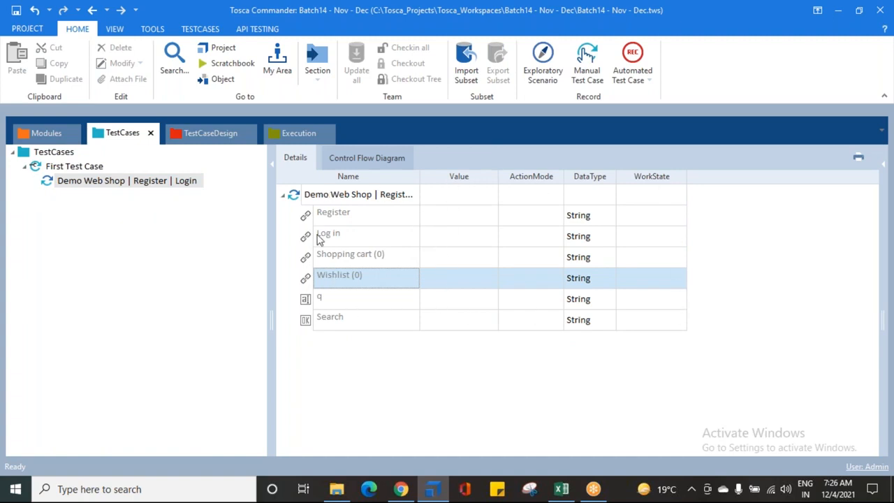
left_click(292, 197)
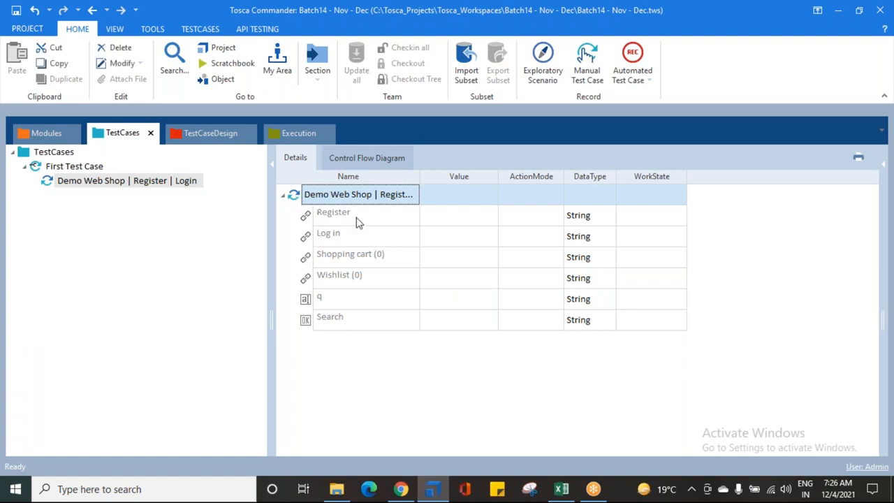
left_click(328, 233)
left_click(326, 213)
left_click(337, 241)
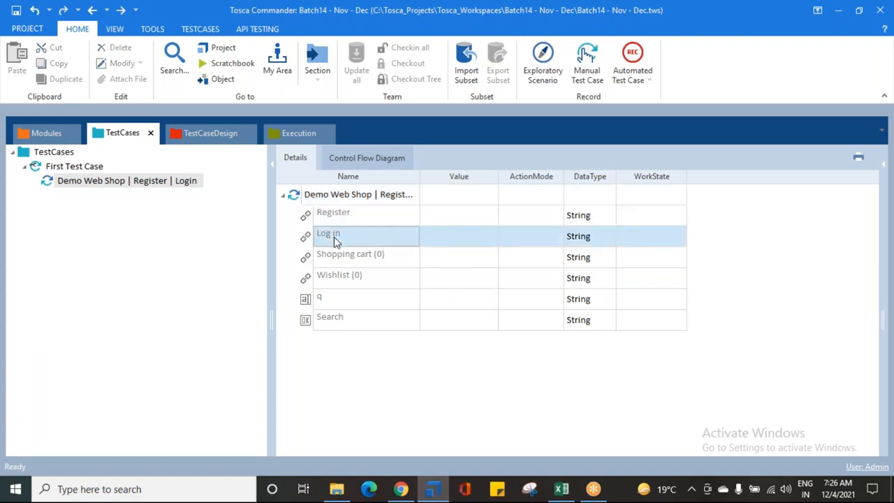
left_click(334, 257)
left_click(327, 277)
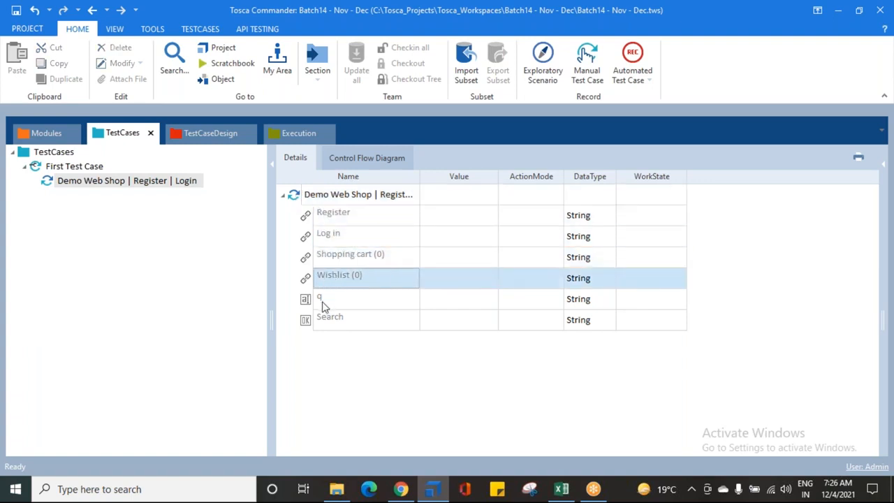
- Go through the Value cells of the Register, Log in, Shopping cart and Wishlist attributes
left_click(440, 218)
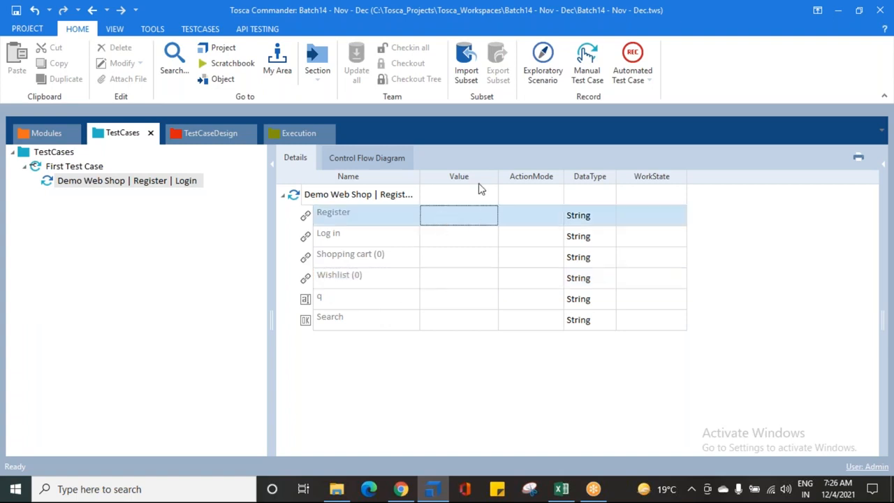
left_click(459, 236)
left_click(459, 257)
left_click(458, 279)
left_click(447, 218)
left_click(457, 239)
left_click(457, 258)
left_click(454, 278)
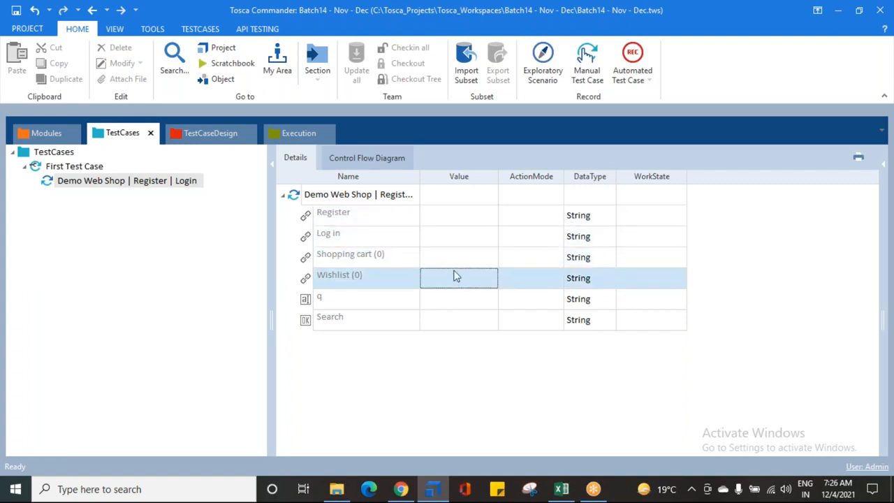
- View the ActionMode options available for the Register attribute without choosing one
left_click(520, 216)
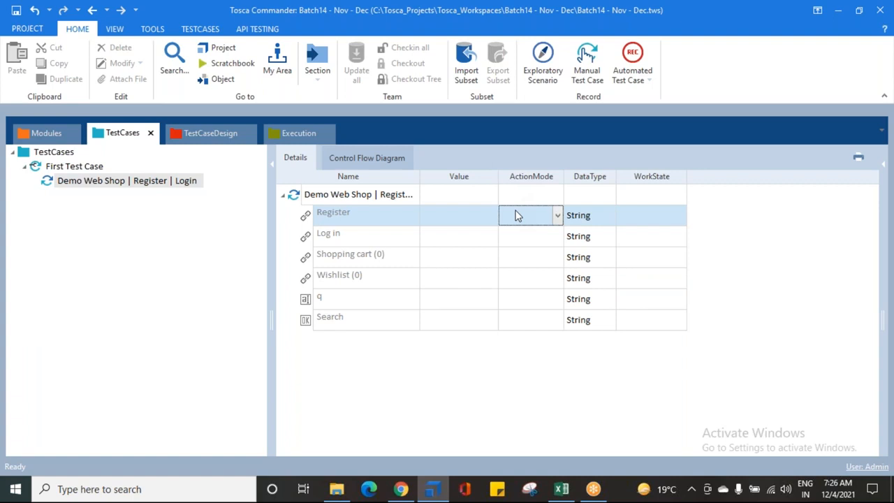
left_click(557, 216)
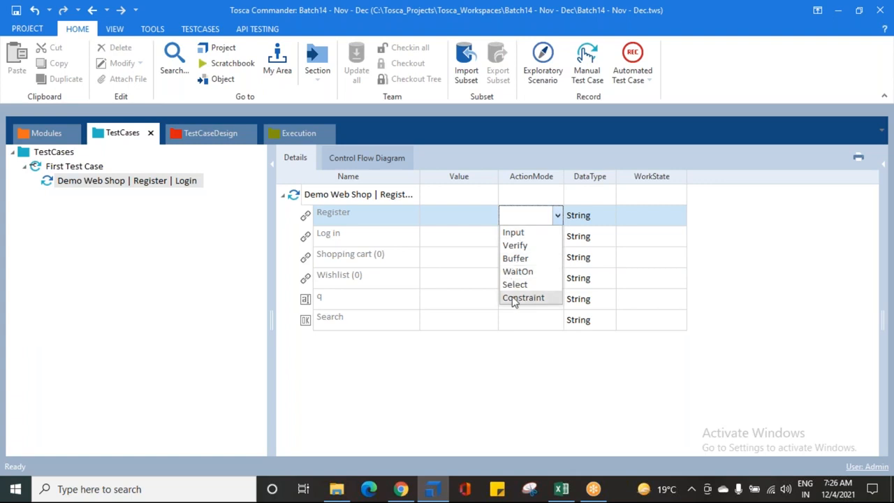
left_click(507, 374)
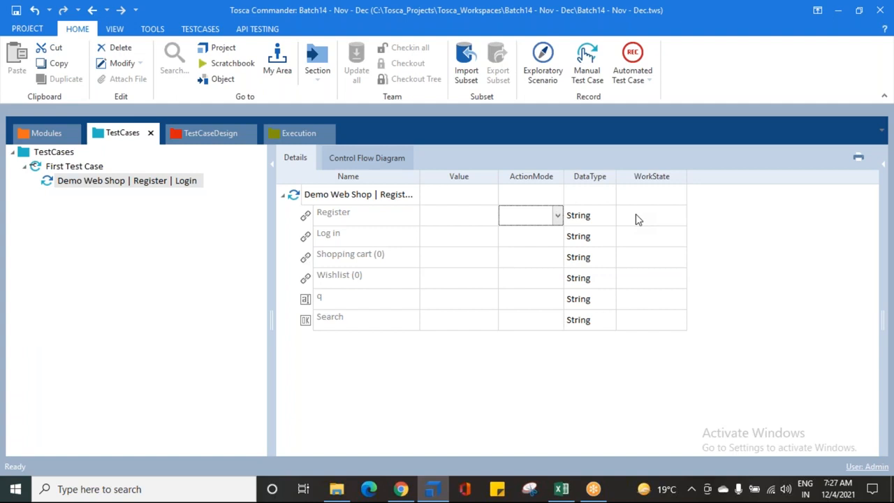
- Check the WorkState cells of the test step and its Register, Shopping cart and Wishlist attributes
left_click(667, 196)
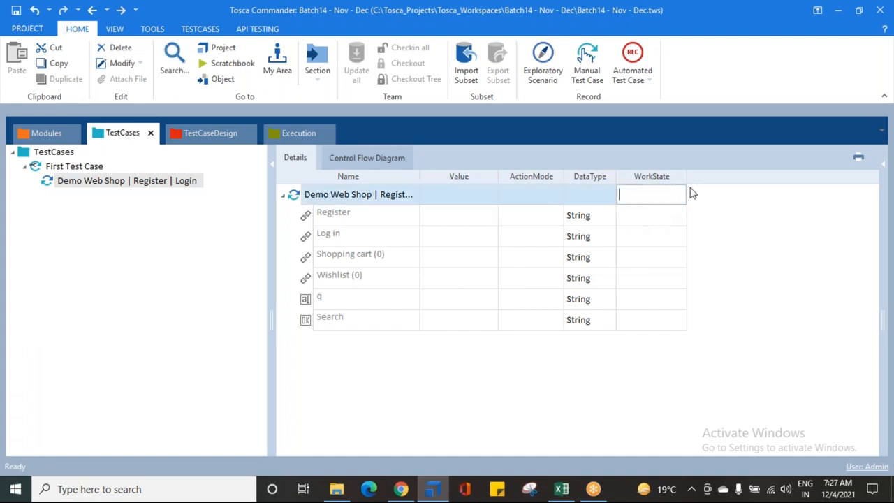
left_click(653, 217)
left_click(648, 257)
left_click(647, 278)
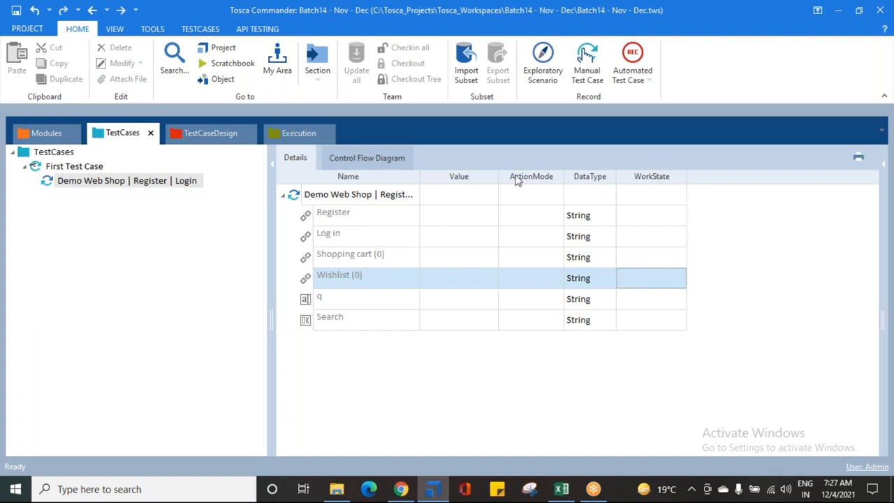
- View the WorkState options of First Test Case without changing the selection
left_click(62, 171)
left_click(647, 193)
left_click(683, 197)
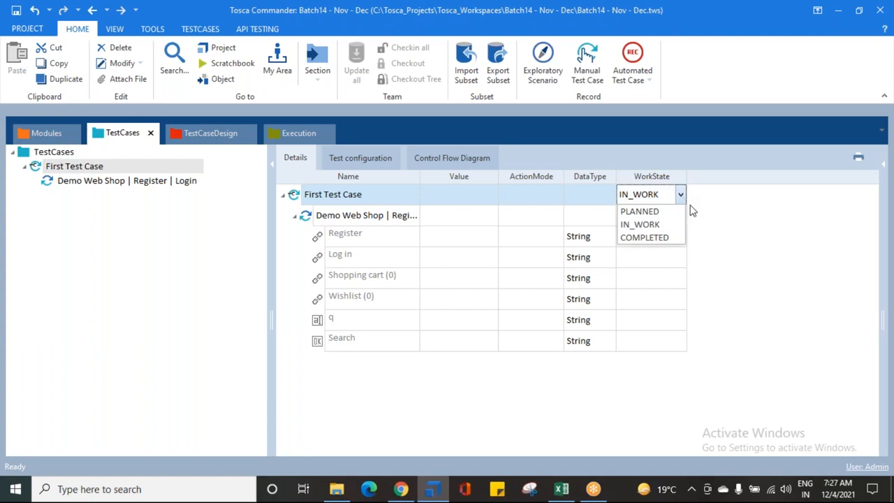
left_click(742, 233)
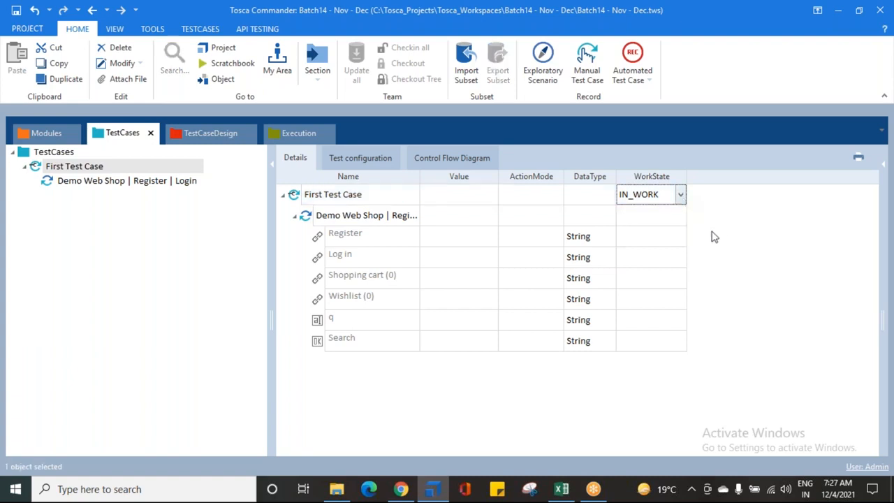
- Go through the test step and its attributes from Register to Search in the First Test Case details
left_click(307, 218)
left_click(359, 237)
left_click(366, 256)
left_click(368, 276)
left_click(373, 302)
left_click(372, 320)
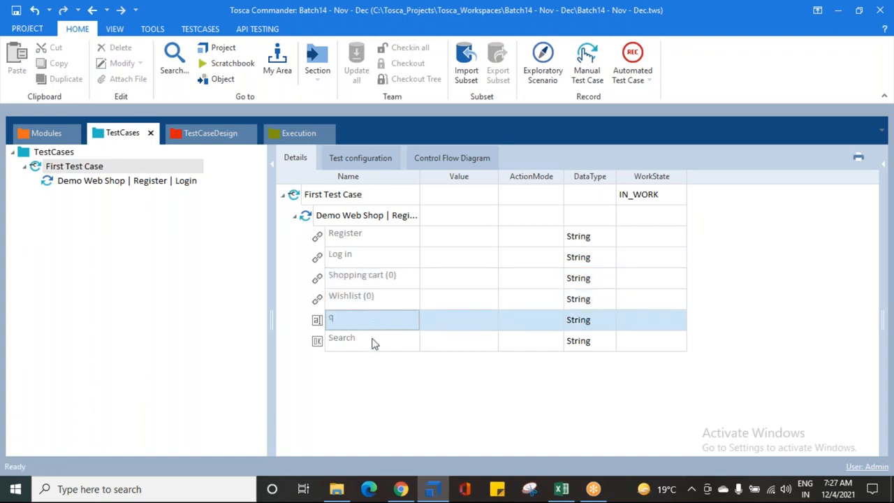
left_click(371, 342)
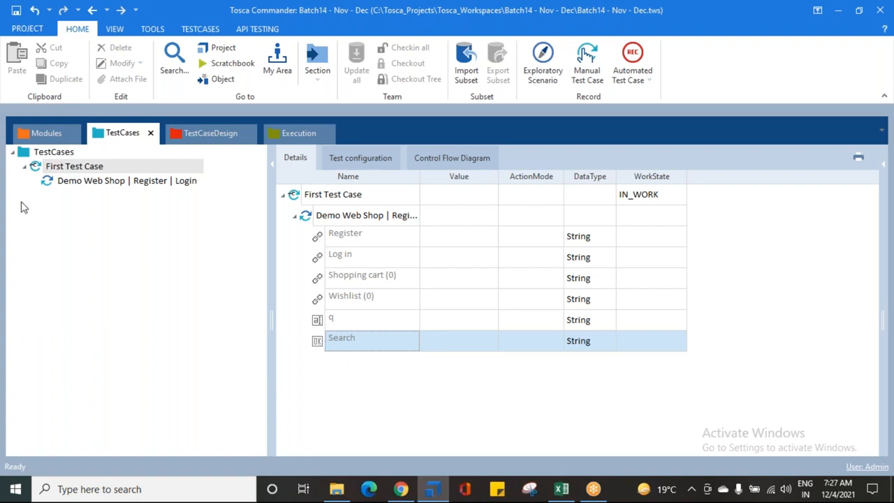
- Jump from the Demo Web Shop | Register | Login test step to its source module and return to TestCases
left_click(70, 183)
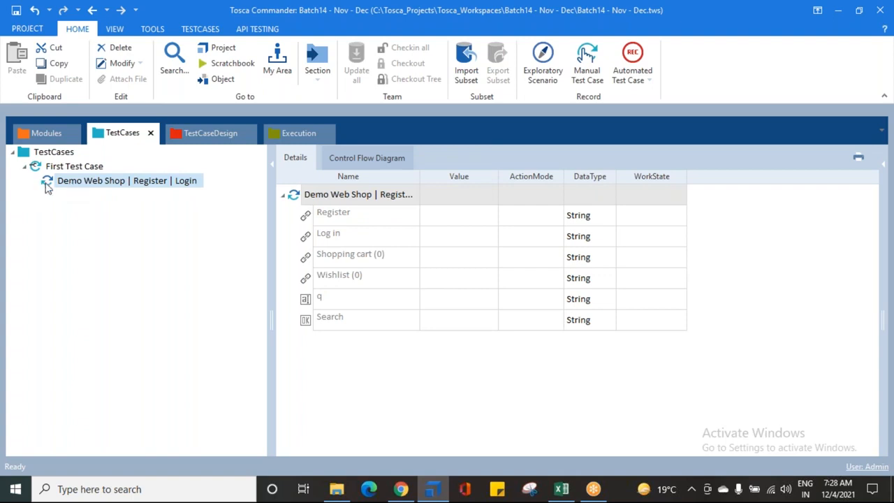
right_click(46, 187)
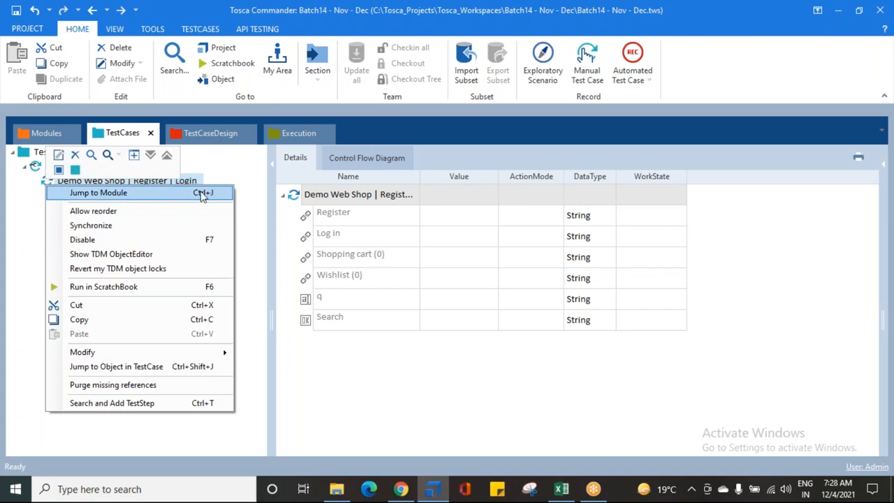
left_click(105, 199)
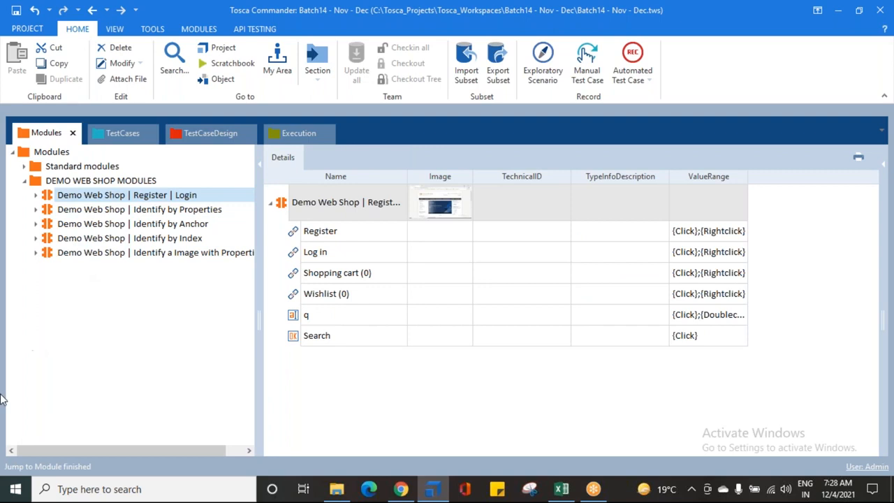
left_click(62, 198)
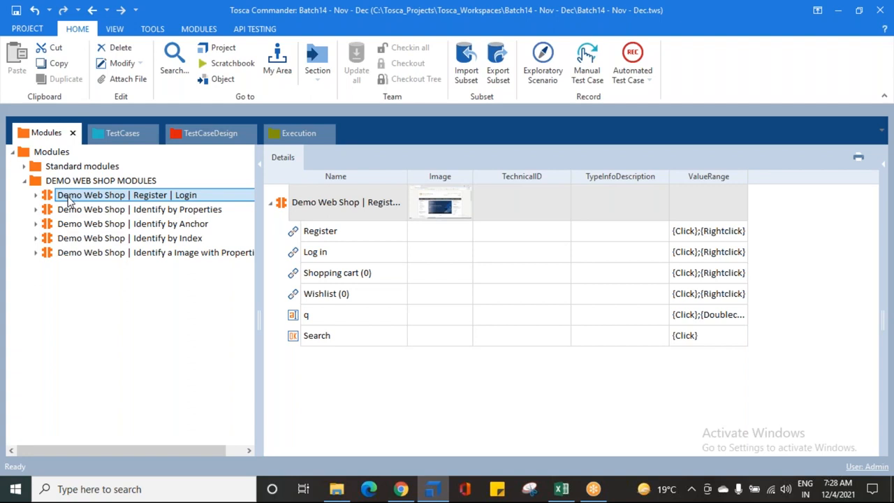
left_click(103, 133)
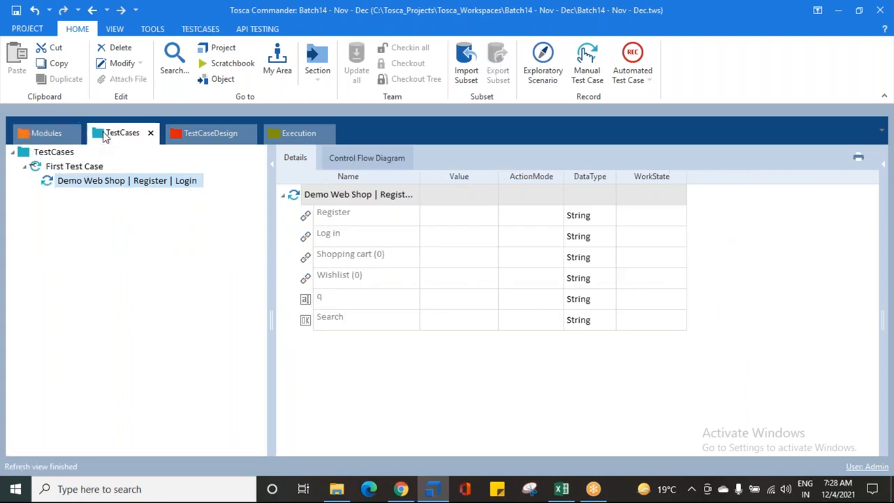
- Try to clear the name of the Demo Web Shop | Register | Login test step
left_click(97, 183)
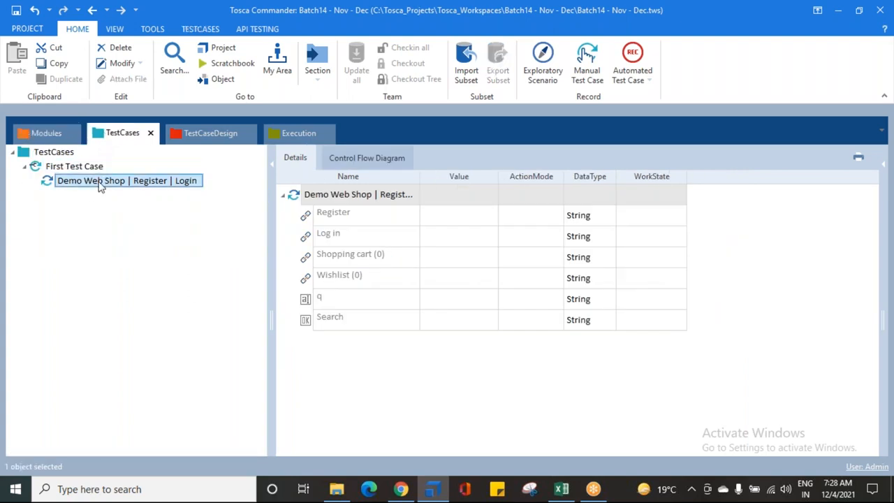
left_click(155, 181)
left_click_drag(218, 180, 53, 190)
key("BackSpace")
left_click(71, 211)
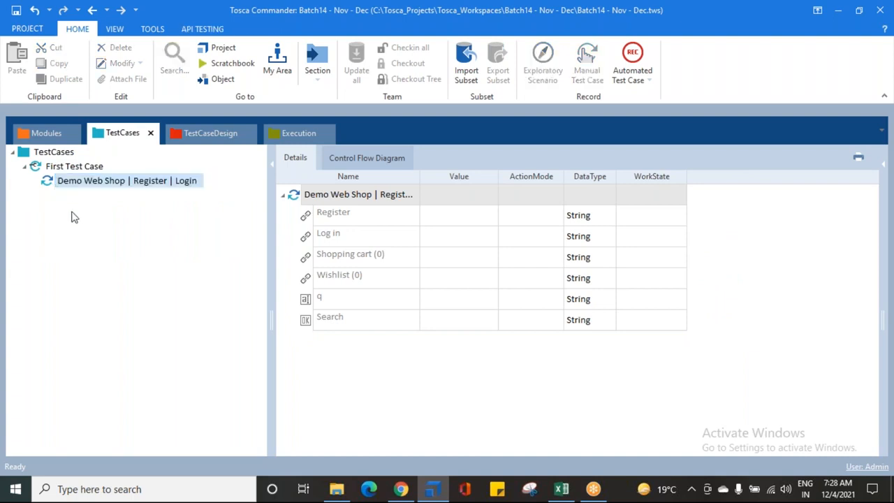
- Check the source module's name in Modules and reselect the matching test step in First Test Case
left_click(33, 134)
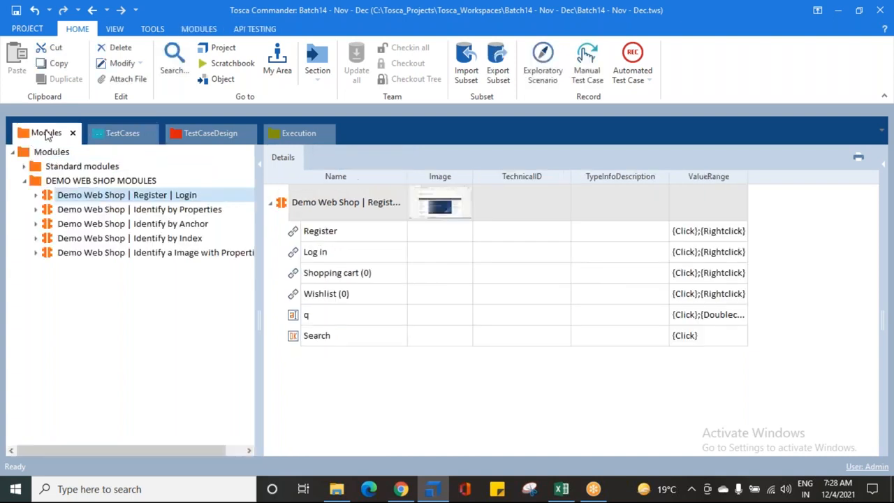
left_click(119, 134)
left_click(123, 181)
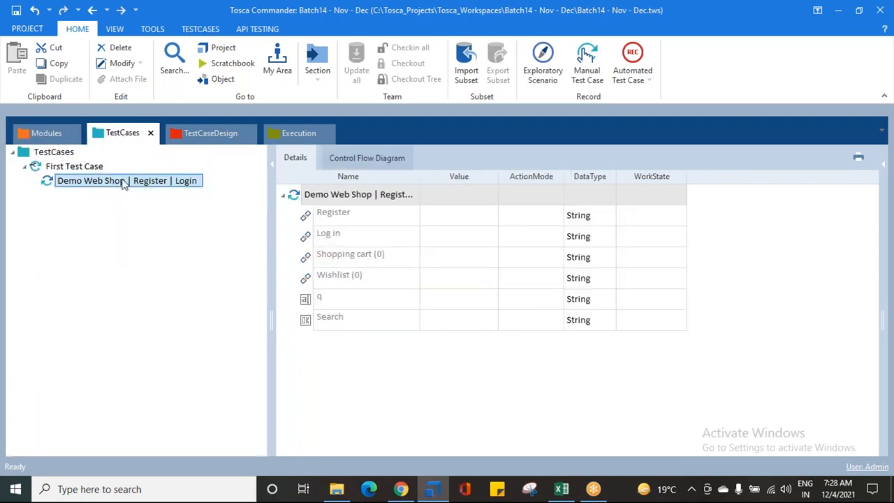
- Rename the Demo Web Shop | Register | Login test step in First Test Case as xgdfhgfdg
left_click(129, 183)
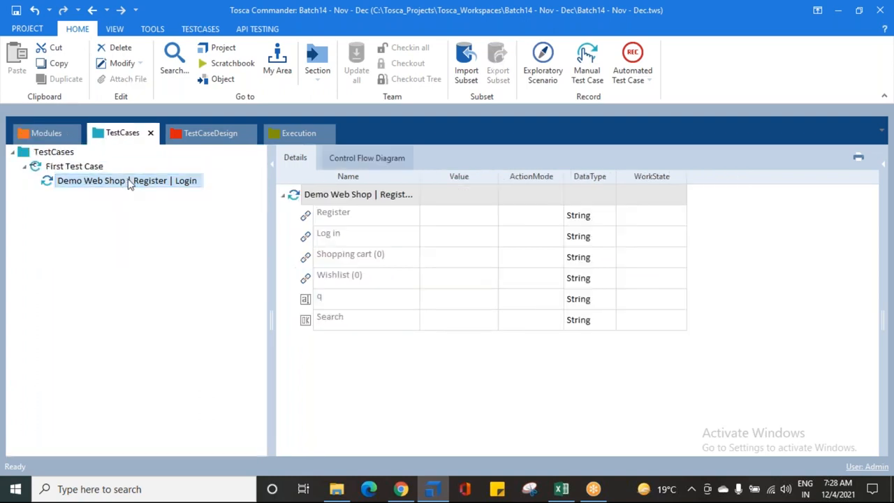
type("xgdfhgfdg")
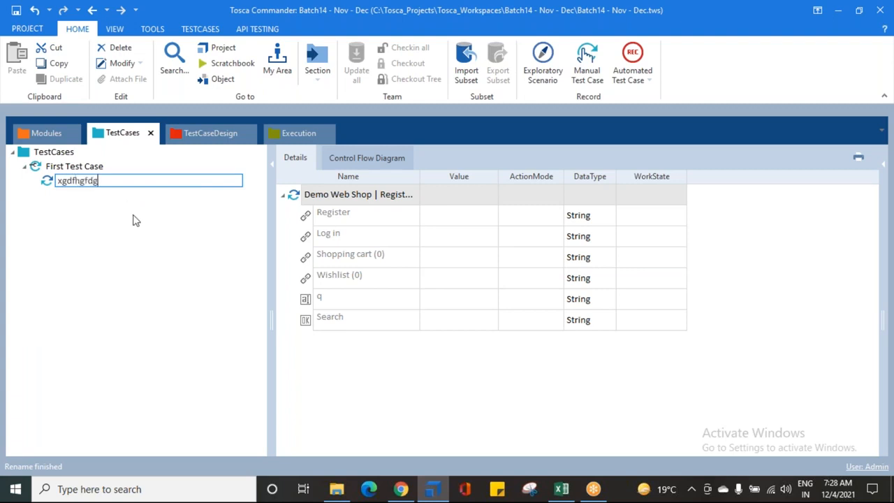
left_click(79, 248)
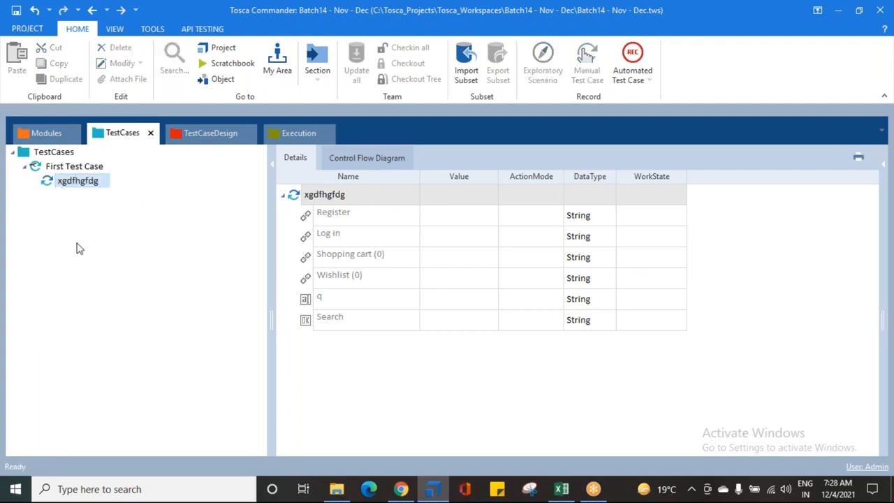
- Compare the xgdfhgfdg test step with its source module's name in Modules, and reselect the test step in TestCases
left_click(67, 186)
left_click(49, 184)
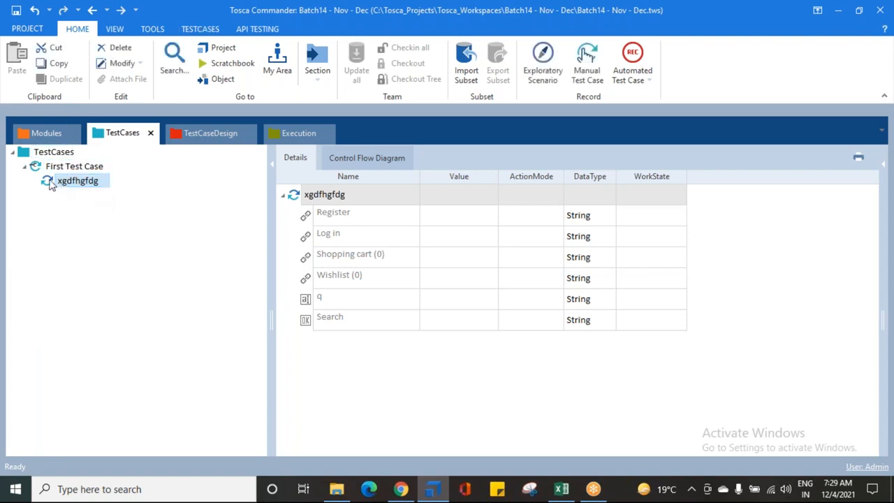
left_click(49, 183)
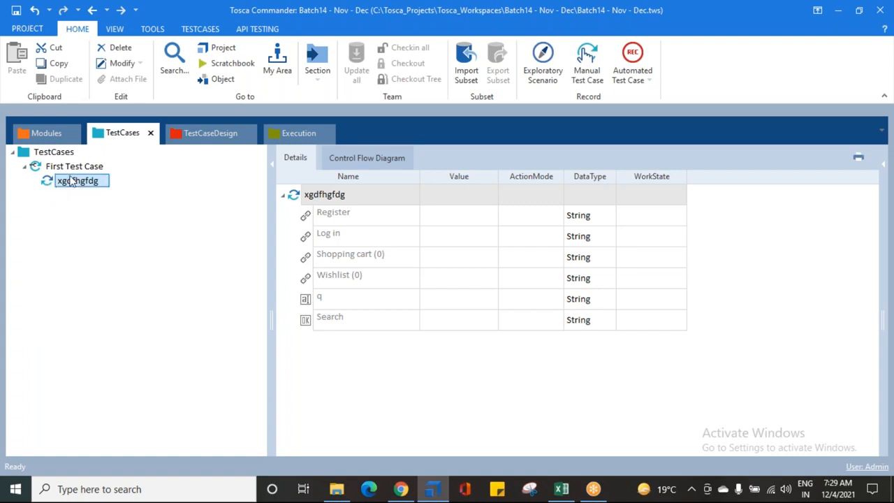
left_click(37, 131)
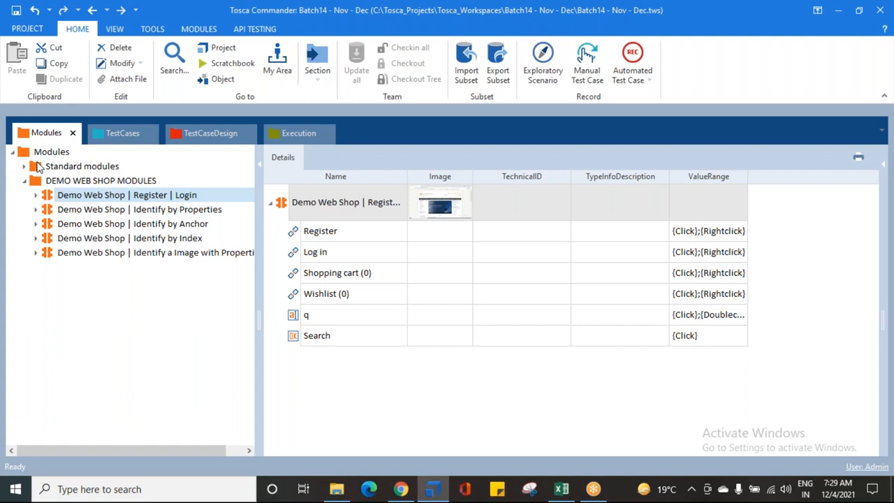
left_click(129, 135)
left_click(82, 186)
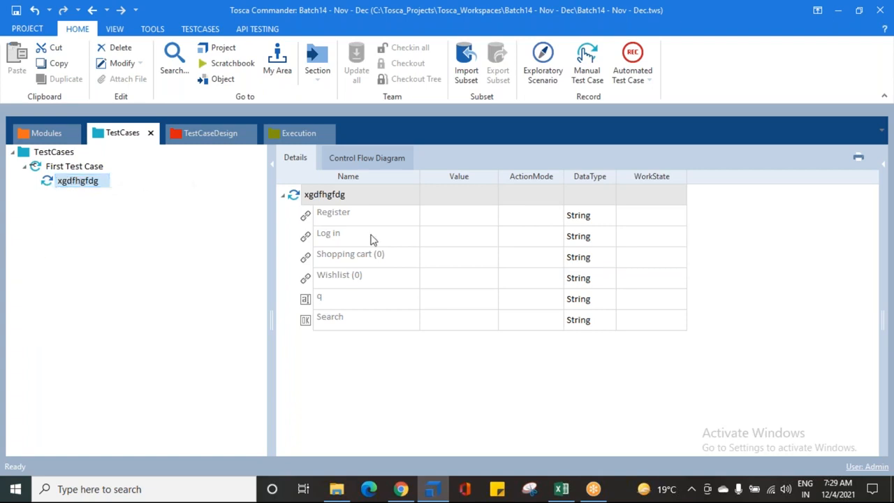
- Go through the xgdfhgfdg test step's attributes and their Value cells from Register to Search
left_click(333, 220)
left_click(334, 236)
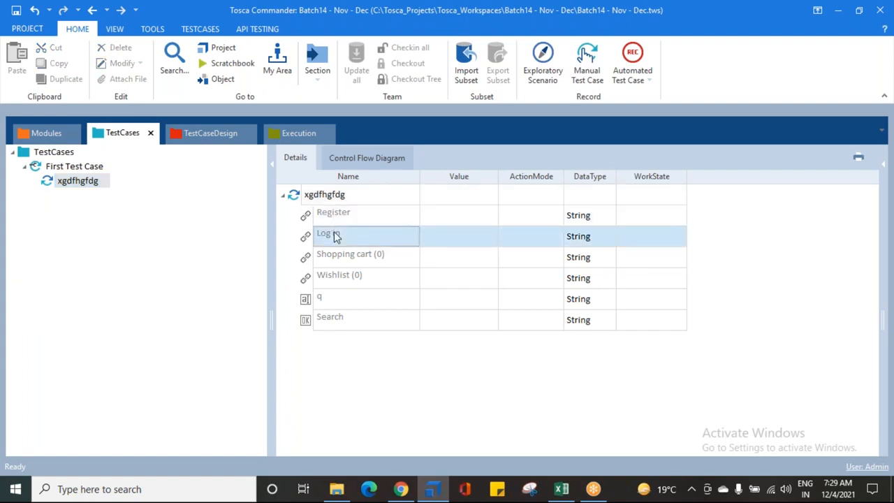
left_click(445, 220)
left_click(446, 240)
left_click(447, 262)
left_click(448, 282)
left_click(447, 322)
left_click(443, 299)
left_click(441, 276)
left_click(441, 252)
left_click(438, 214)
left_click(437, 214)
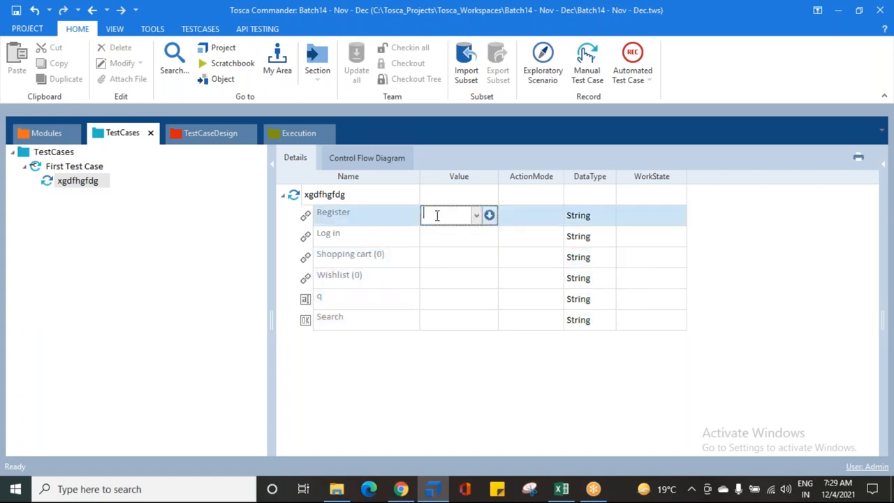
left_click(341, 370)
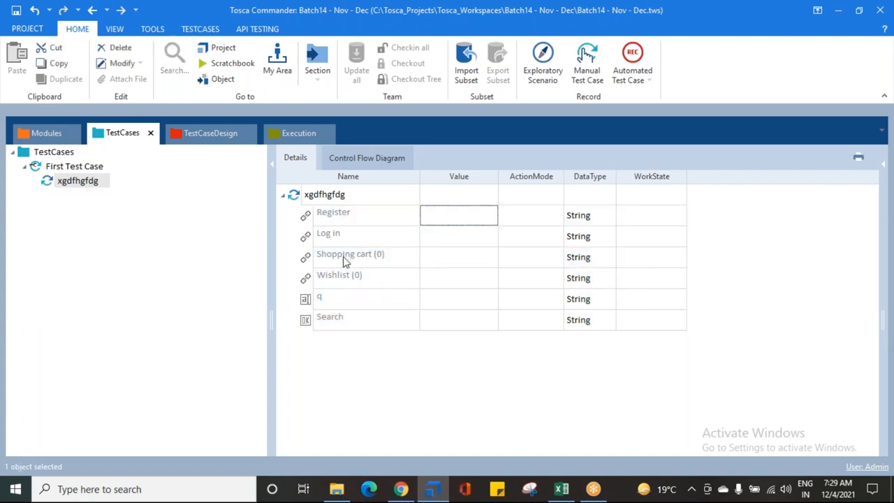
- Set the Register attribute's value to {Click} in the xgdfhgfdg test step
left_click(351, 214)
left_click(440, 214)
left_click(440, 214)
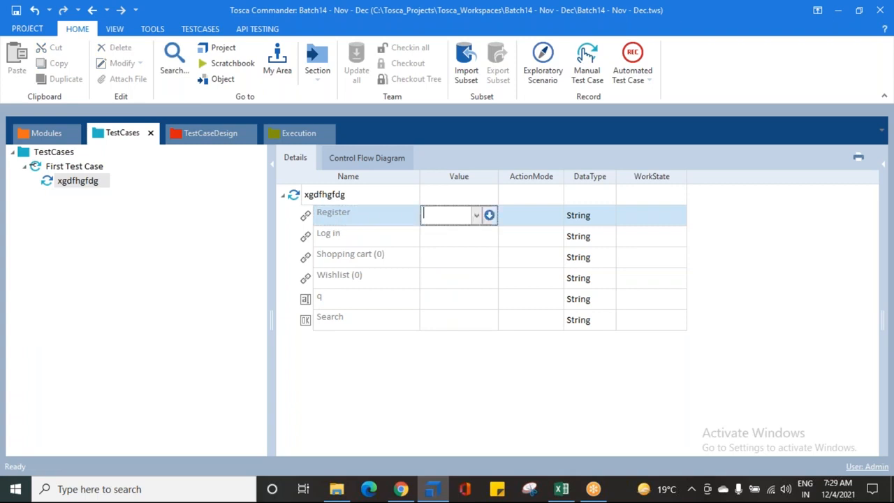
left_click(478, 216)
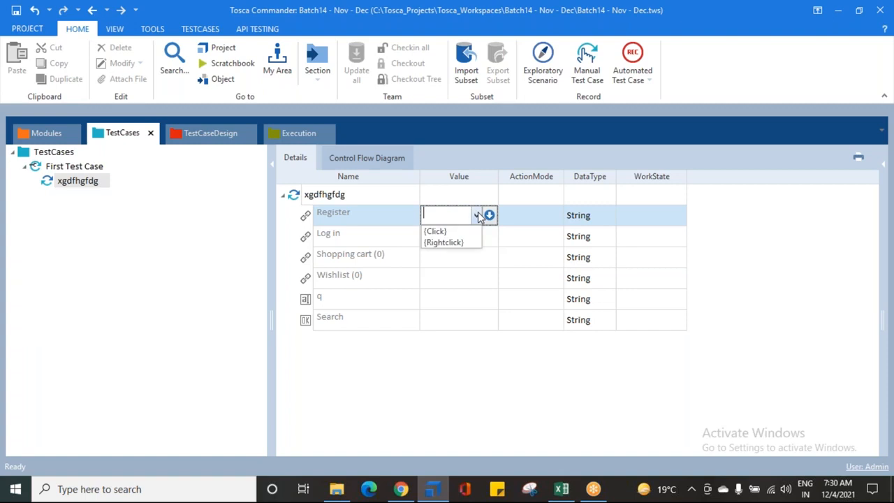
left_click(436, 233)
key("Return")
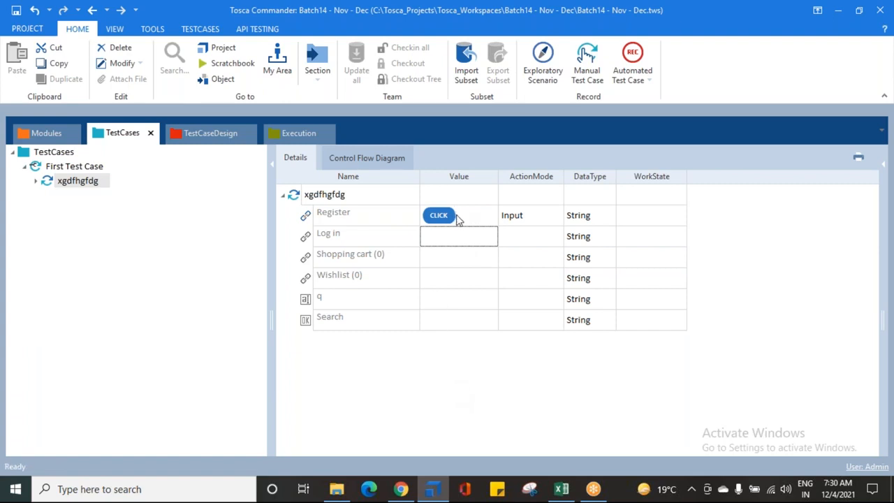
left_click(473, 217)
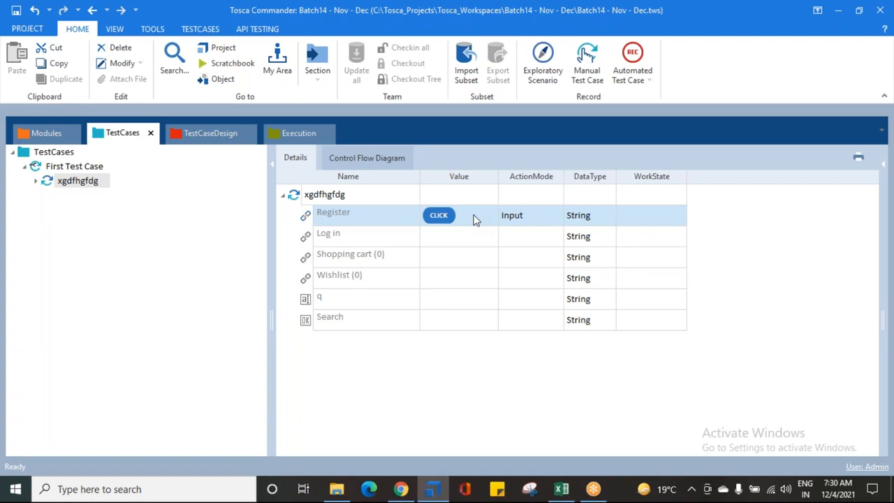
left_click(323, 216)
left_click(324, 222)
left_click(440, 357)
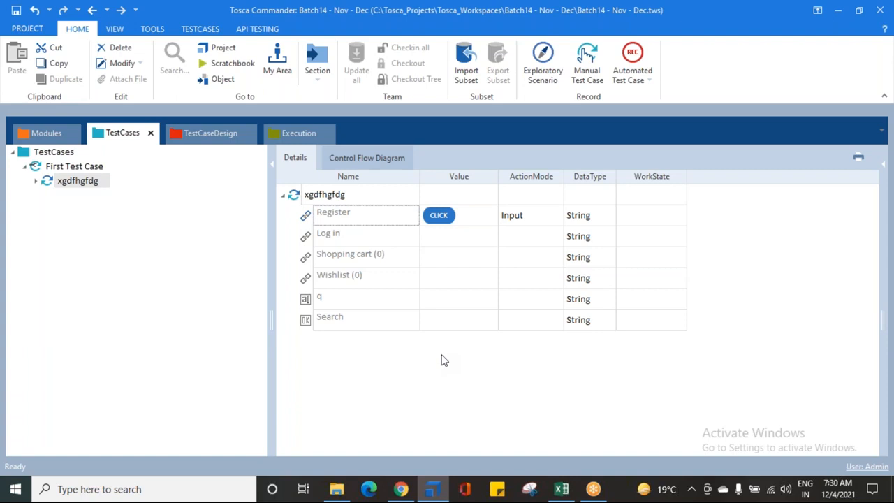
- Switch to Chrome and open the Demo Web Shop at demowebshop.tricentis.com
left_click(401, 489)
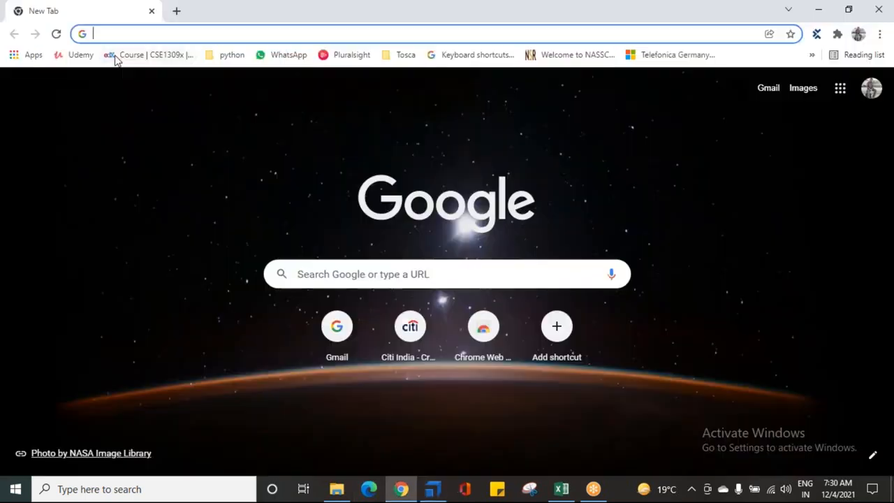
type("demowebshop.tricentis.com")
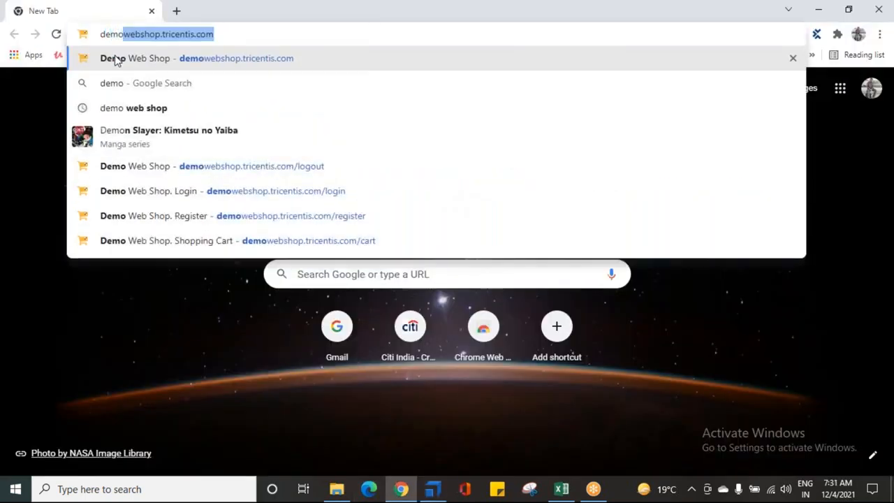
left_click(116, 59)
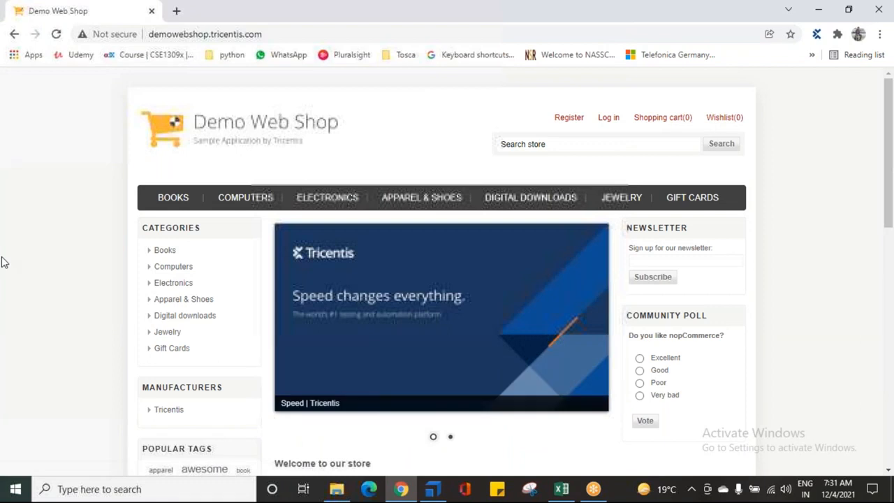
- Switch to Tosca Commander and run the xgdfhgfdg test step in ScratchBook against the Demo Web Shop page
left_click(442, 491)
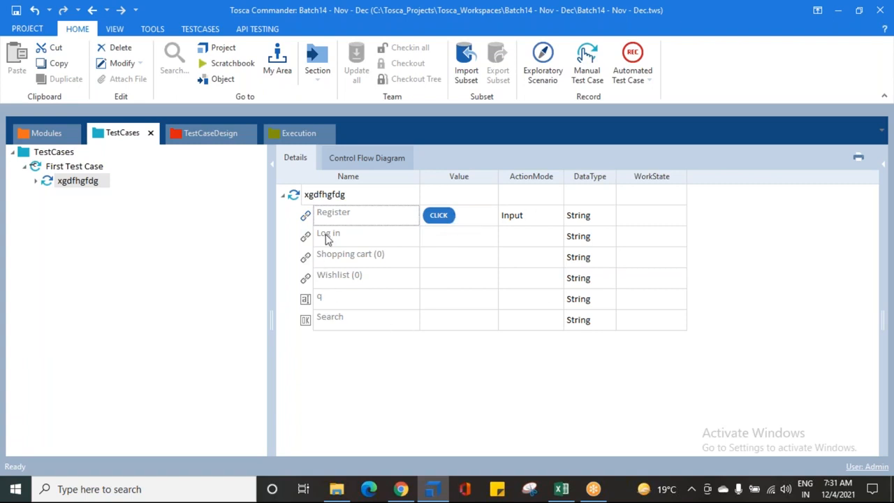
left_click(50, 183)
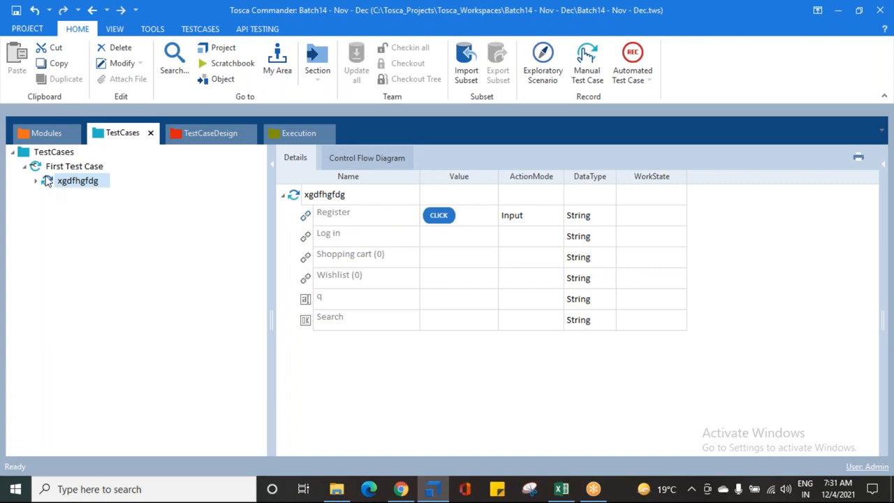
right_click(47, 180)
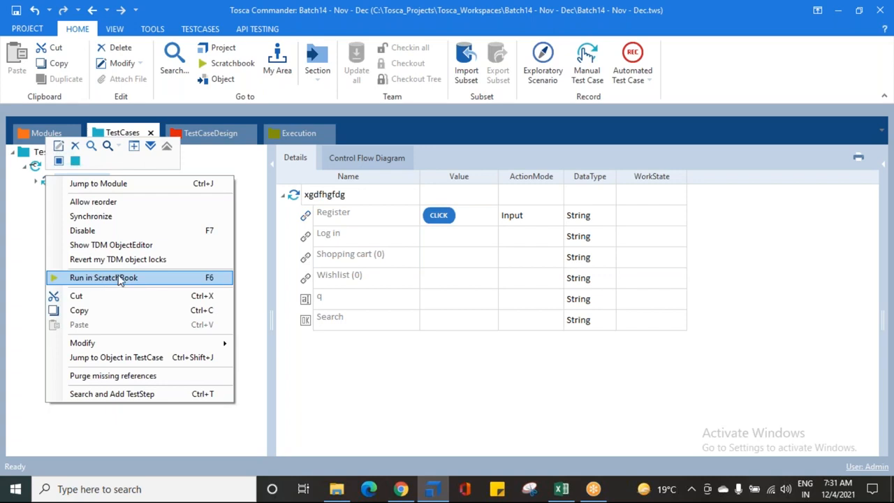
left_click(103, 277)
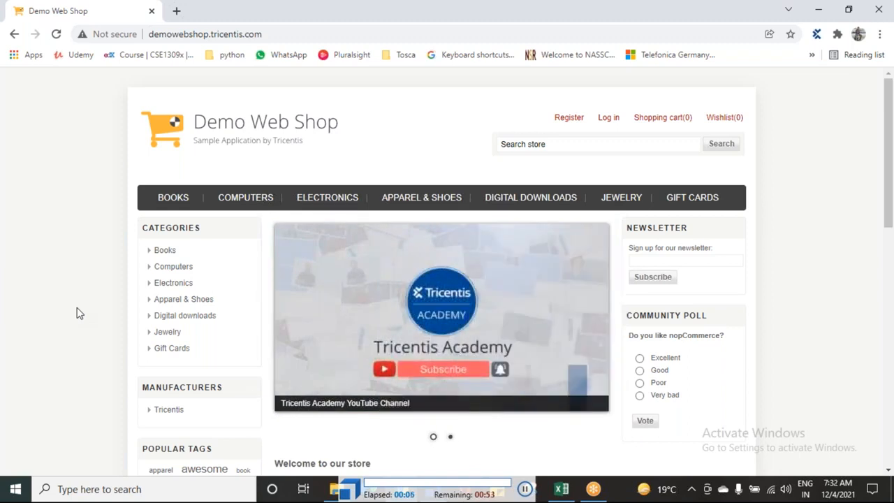
left_click(567, 123)
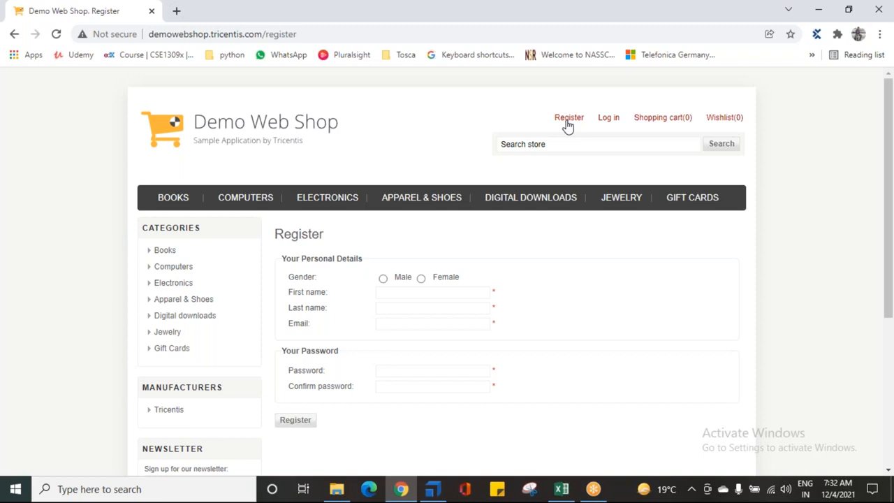
- Return to Tosca Commander and dock the floating ScratchBook window as a tabbed document
left_click(434, 488)
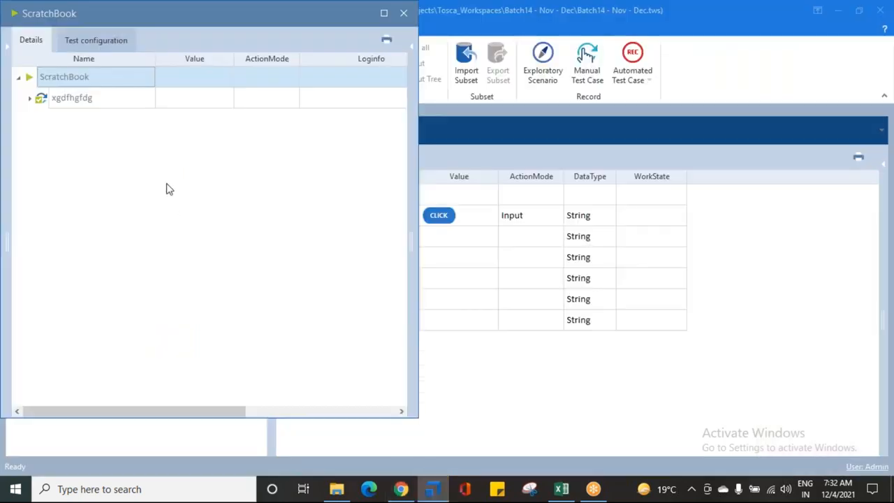
left_click_drag(104, 11, 142, 66)
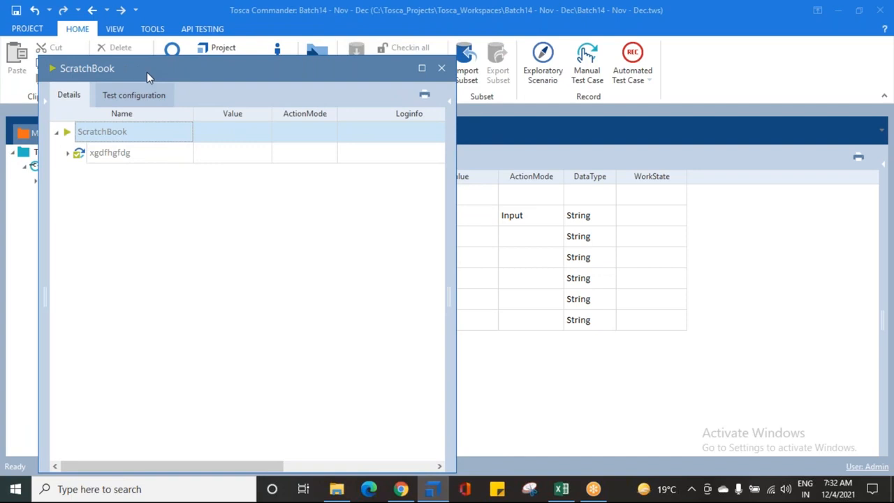
right_click(147, 72)
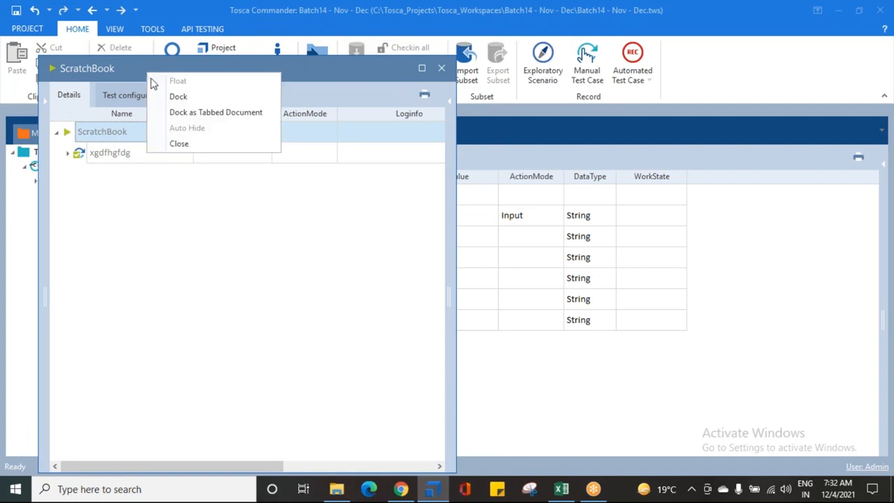
left_click(192, 114)
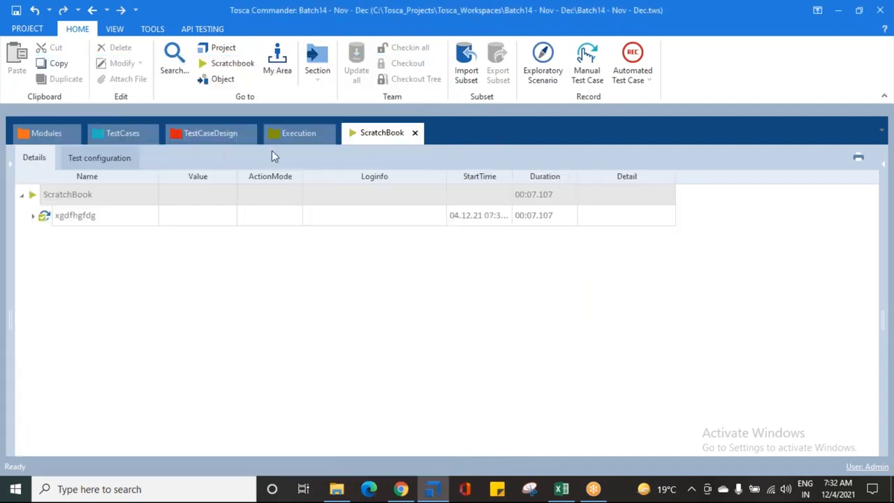
- Expand the xgdfhgfdg result in ScratchBook, widen the StartTime column and examine the start times and durations
left_click(33, 216)
left_click(85, 237)
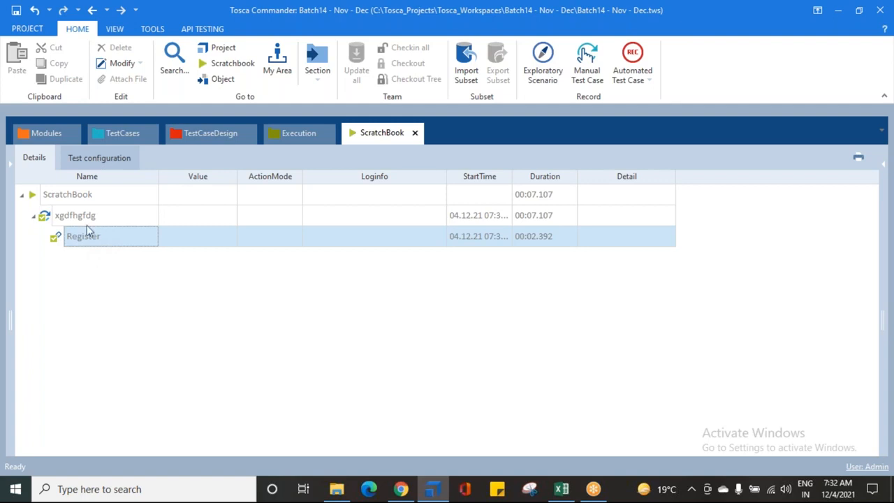
left_click(77, 217)
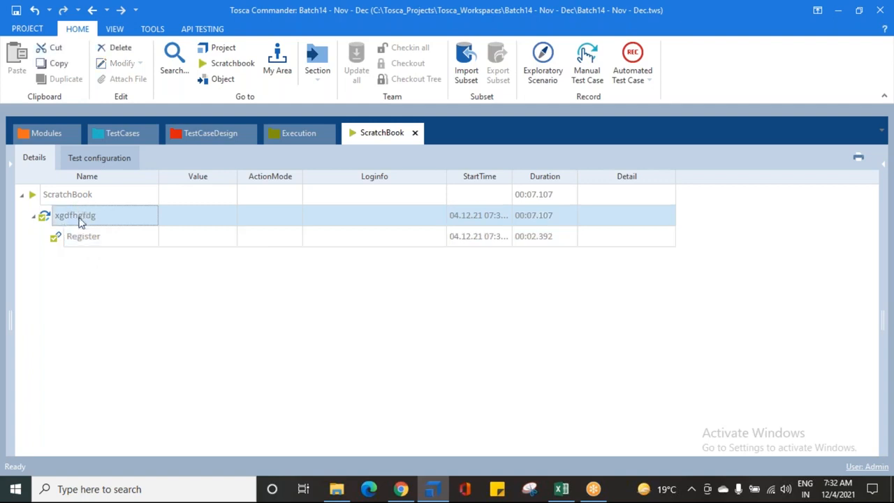
left_click(87, 241)
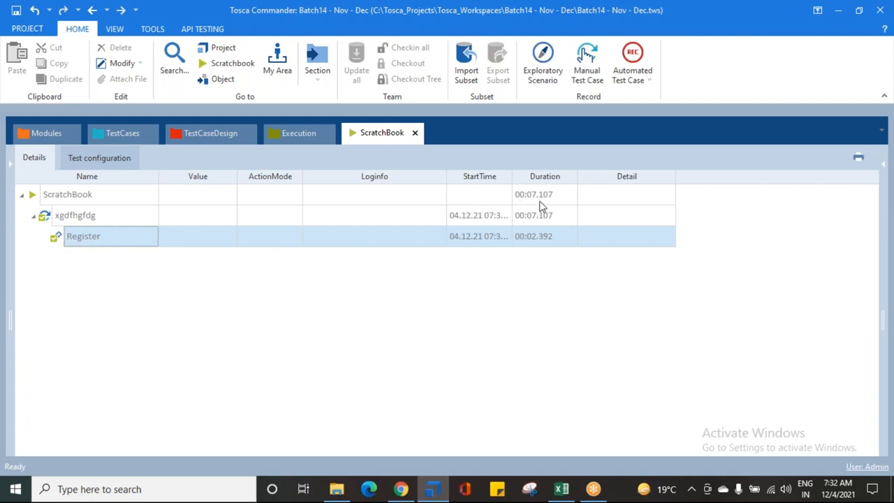
left_click(483, 216)
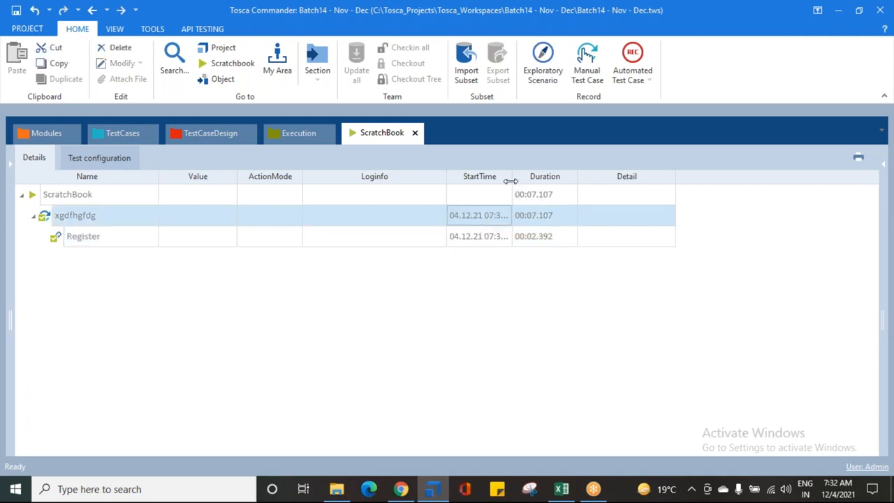
left_click_drag(512, 177, 579, 179)
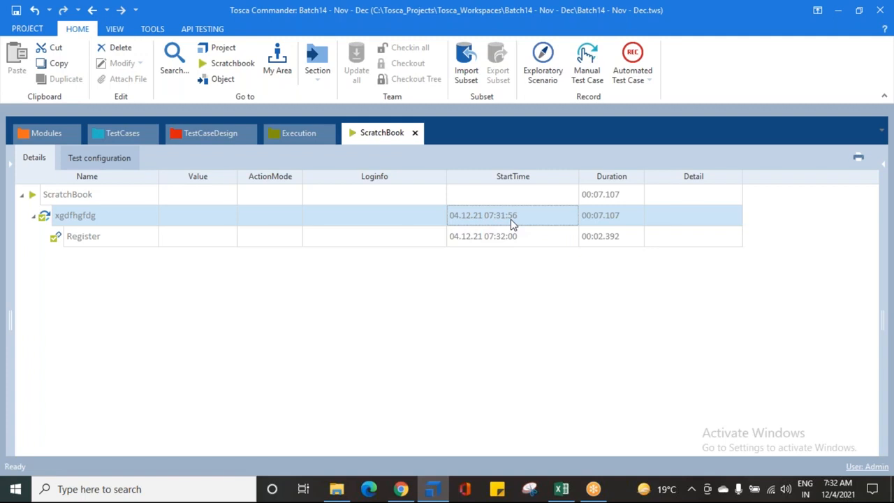
left_click(595, 194)
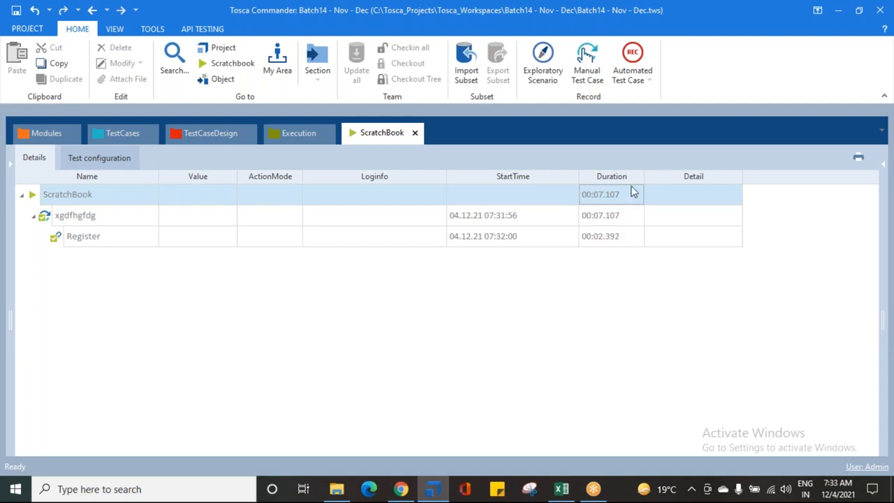
- Switch to Chrome and return the Demo Web Shop to its home page
left_click(137, 134)
left_click(401, 488)
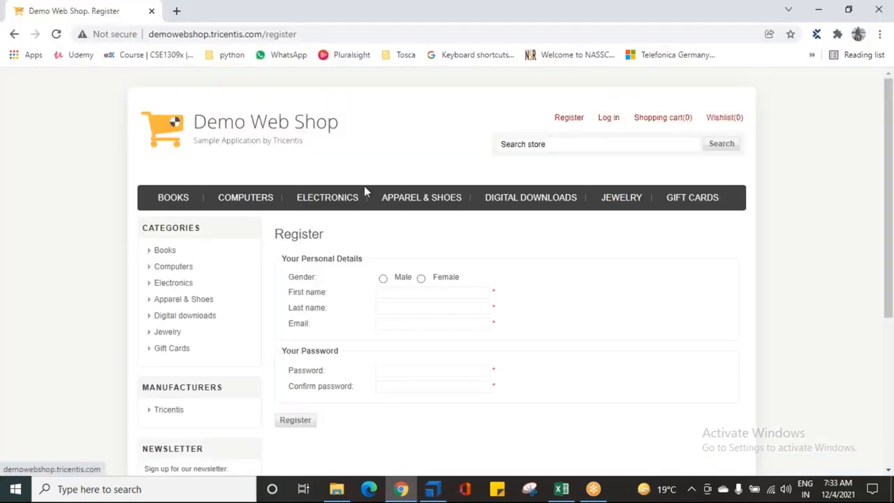
left_click(246, 132)
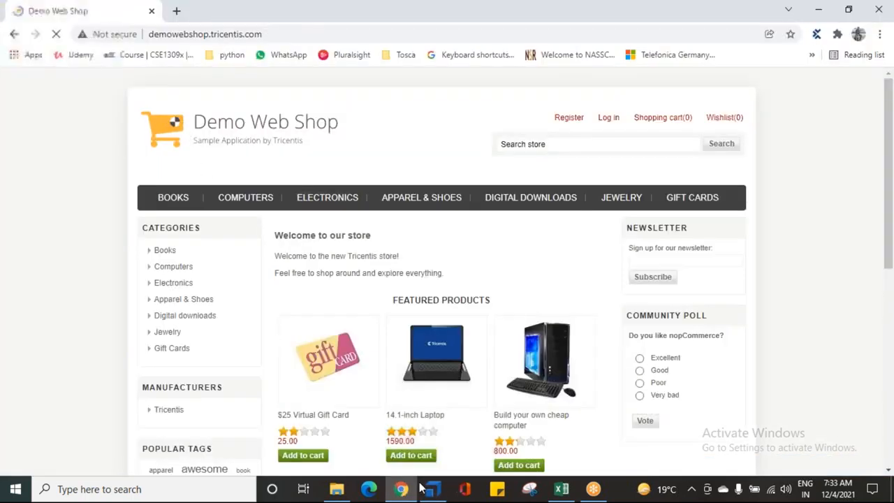
- Switch to Tosca Commander, rerun the xgdfhgfdg test step in ScratchBook and expand its result
left_click(432, 487)
right_click(74, 182)
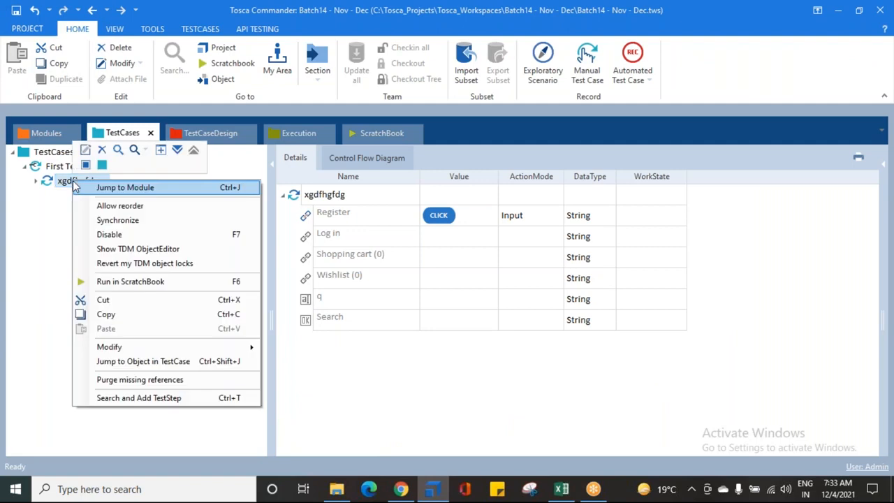
left_click(105, 281)
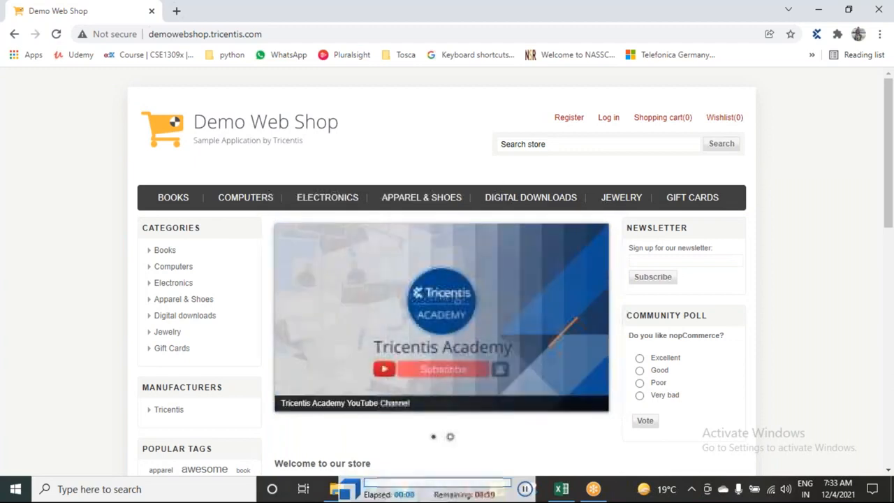
left_click(566, 119)
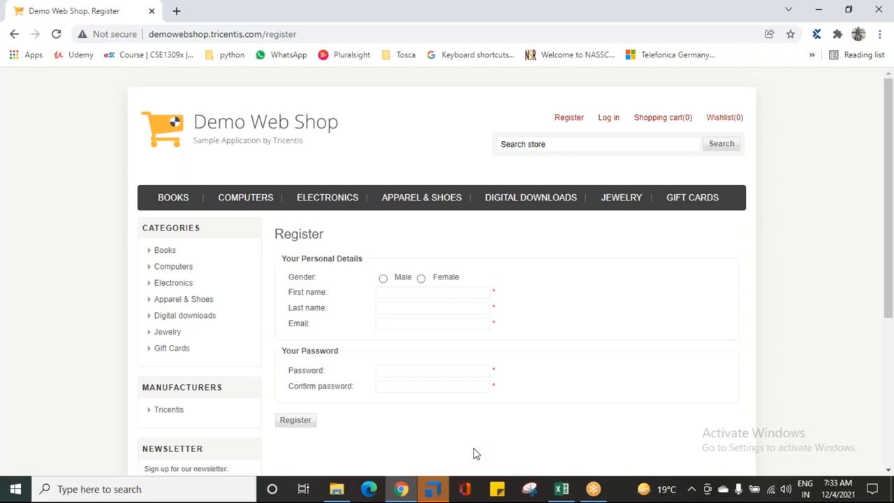
left_click(433, 489)
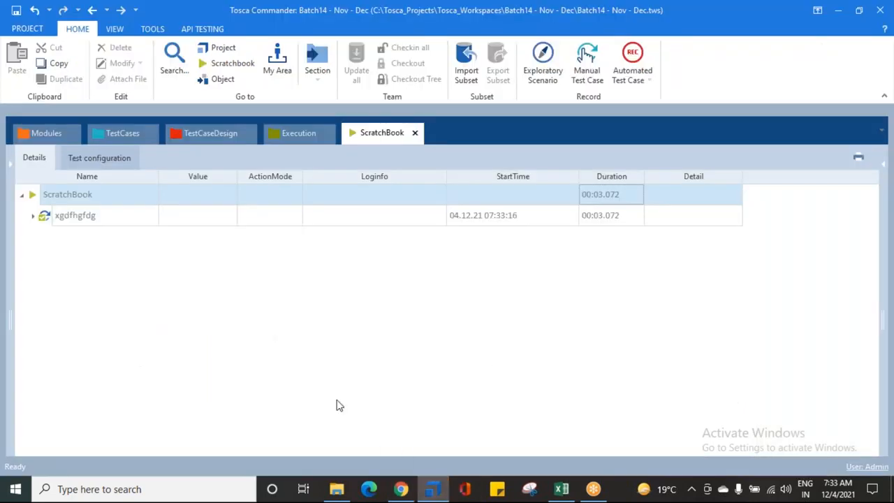
left_click(33, 217)
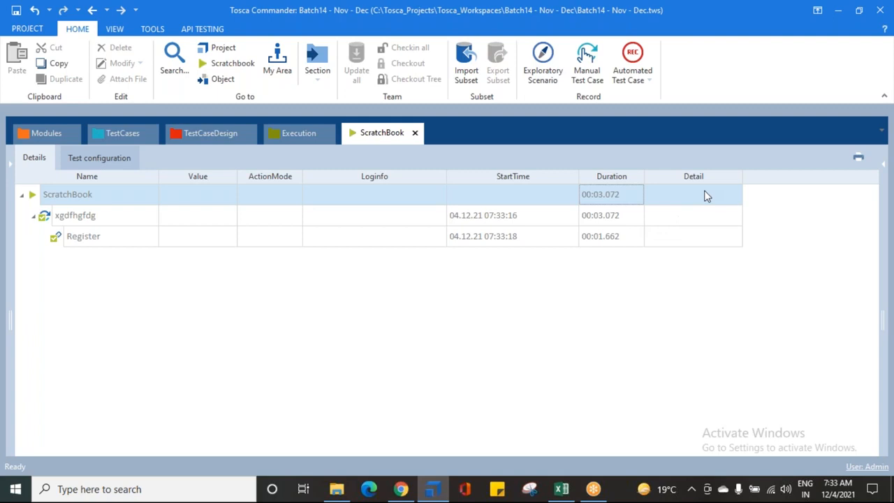
- Remove the click action from the Register link in the xgdfhgfdg test step under First Test Case
left_click(119, 131)
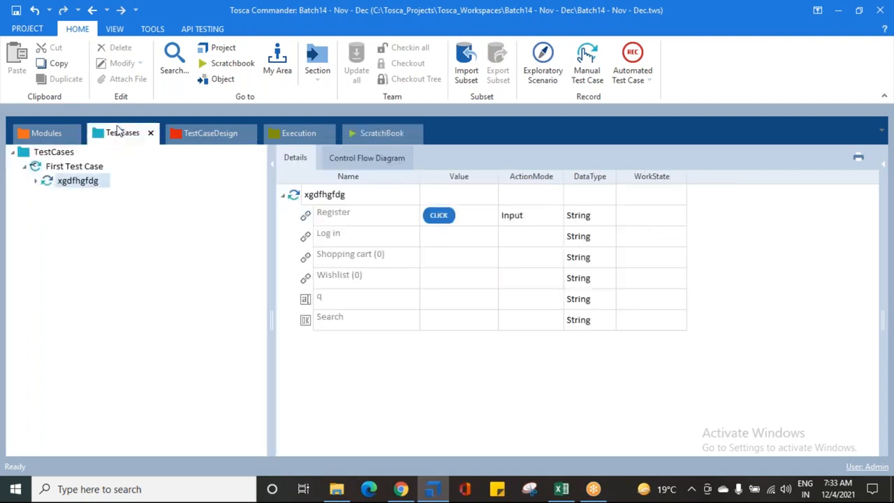
left_click(341, 219)
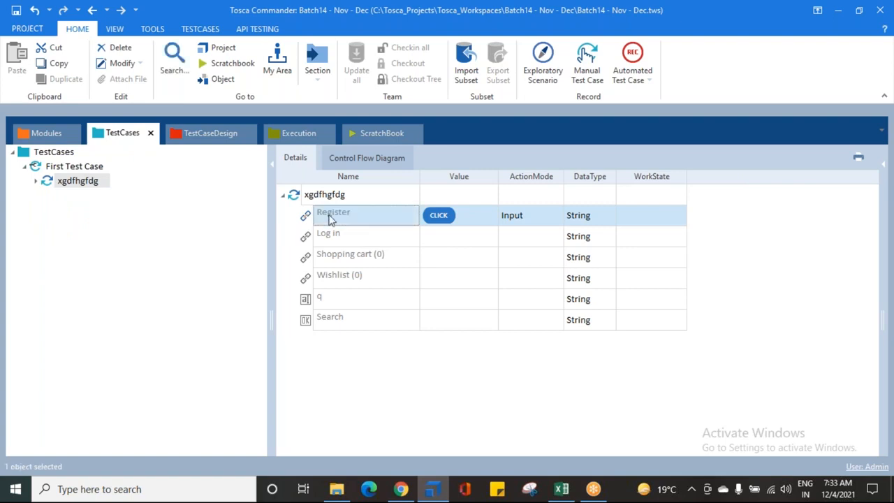
right_click(329, 215)
left_click(358, 184)
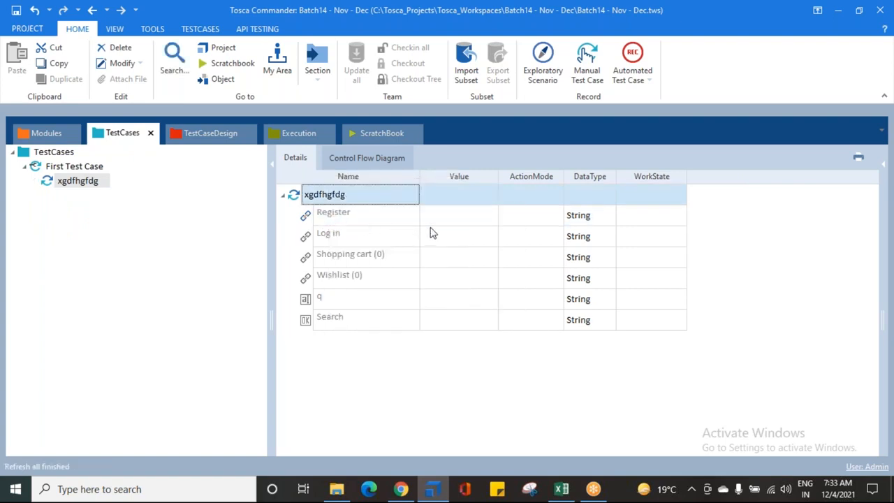
- Set the value of the Log in link to {Click} in the xgdfhgfdg test step
left_click(457, 238)
left_click(457, 237)
left_click(476, 237)
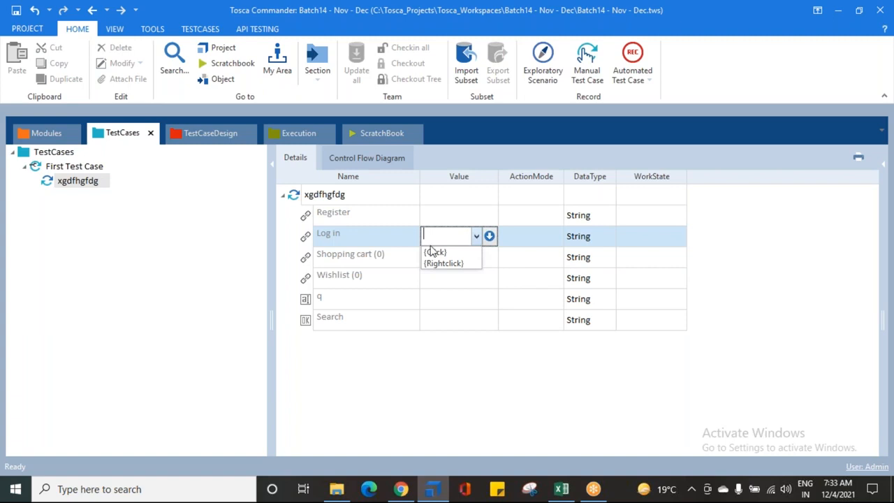
left_click(435, 256)
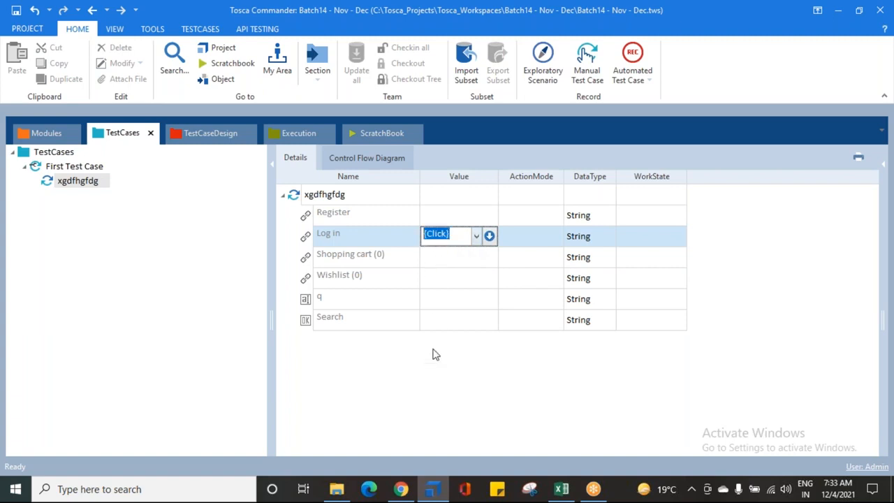
key("Return")
- Switch to Chrome and go from the Register page back to the Demo Web Shop home page
left_click(72, 153)
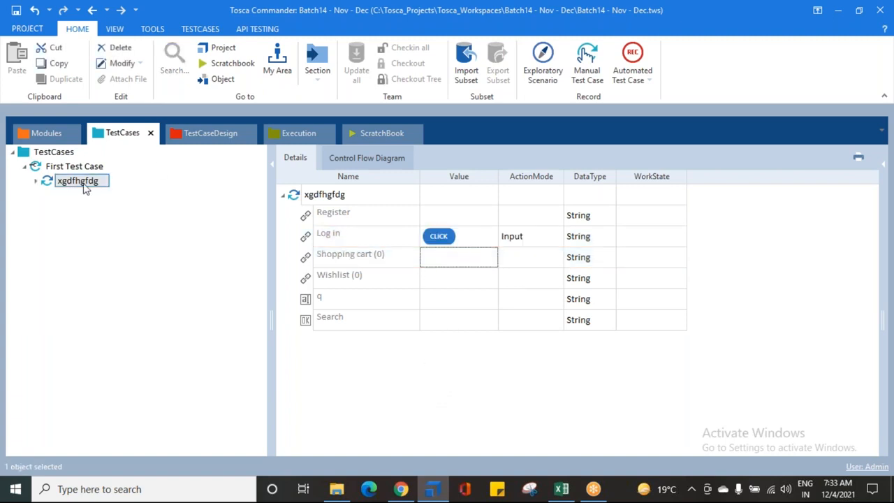
left_click(400, 489)
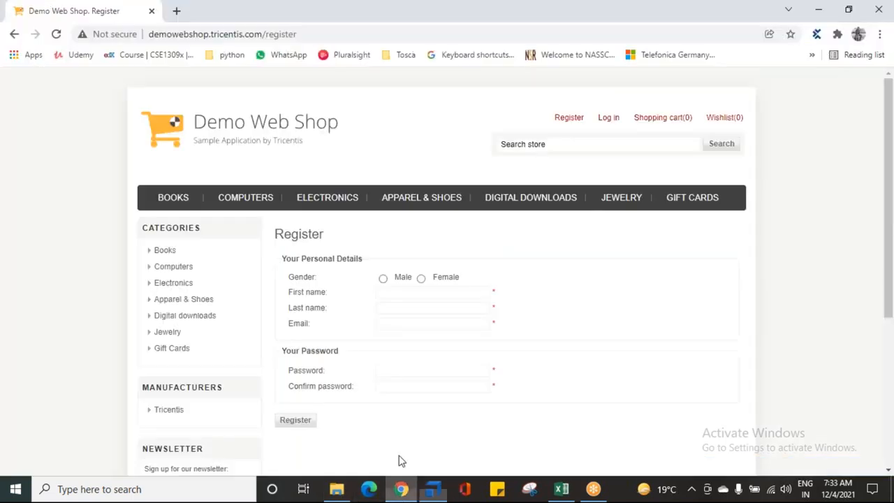
left_click(214, 127)
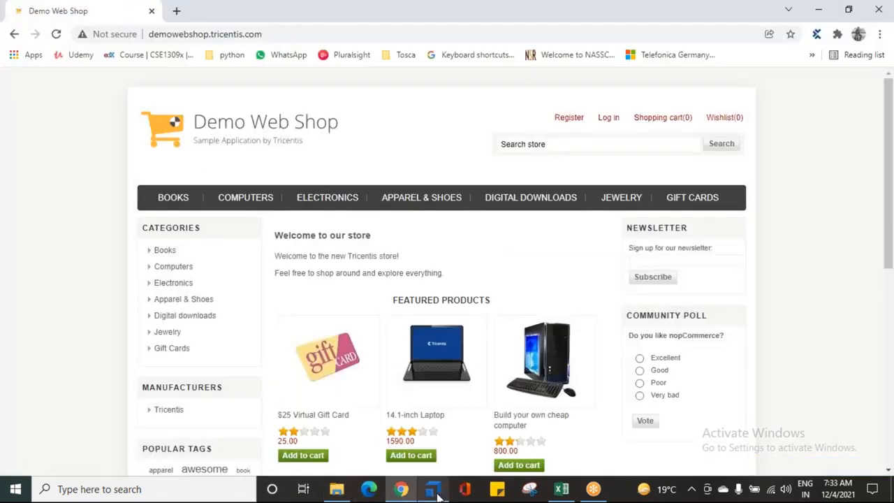
- Switch to Tosca Commander, run xgdfhgfdg with the Log in click in ScratchBook and bring up the run result
left_click(433, 489)
right_click(68, 184)
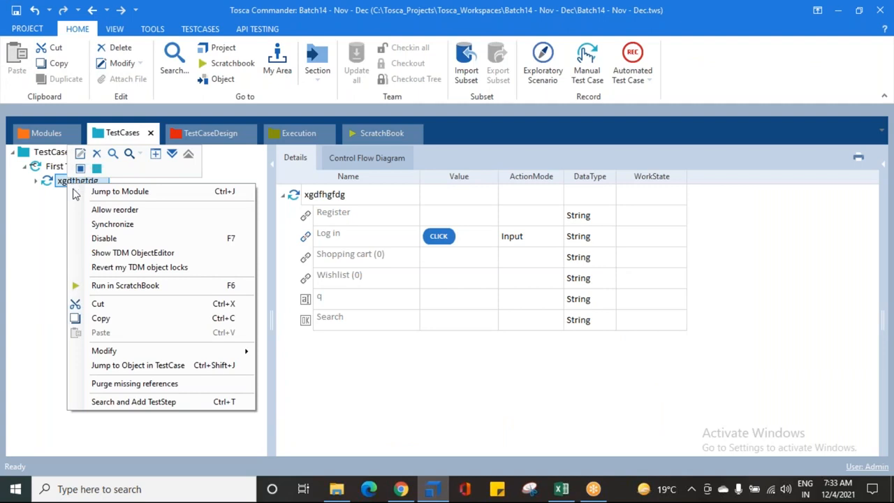
left_click(116, 286)
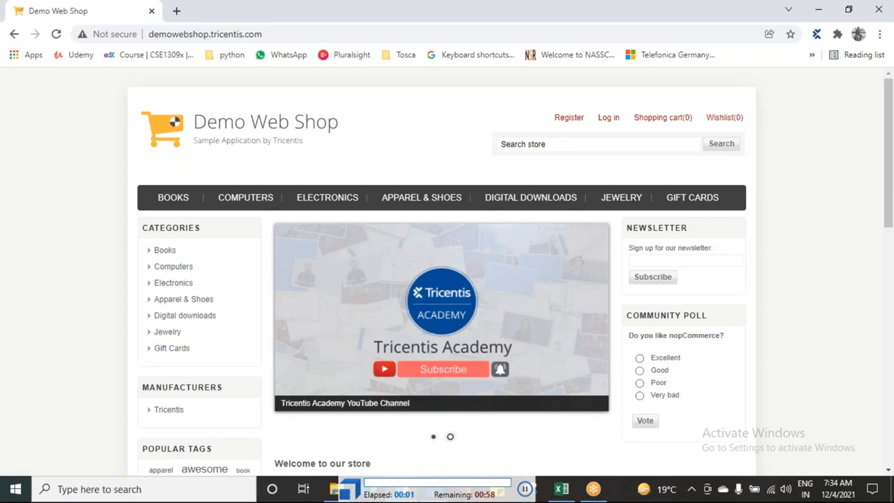
left_click(607, 120)
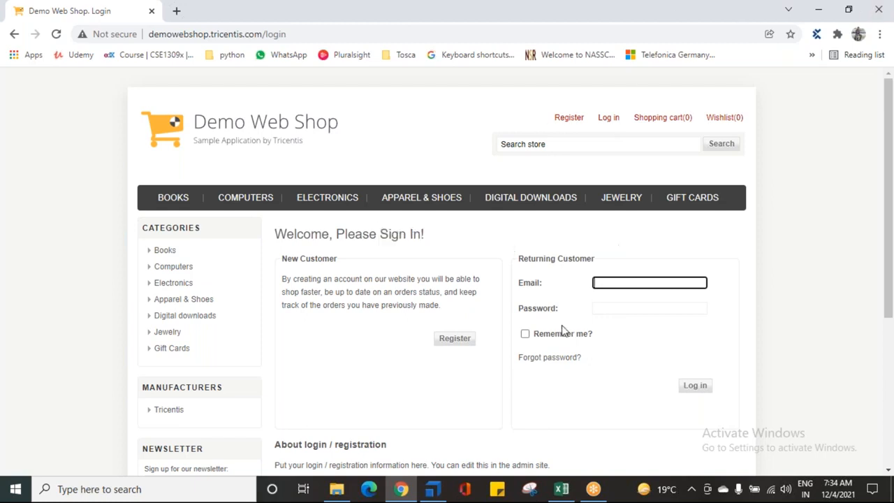
left_click(433, 490)
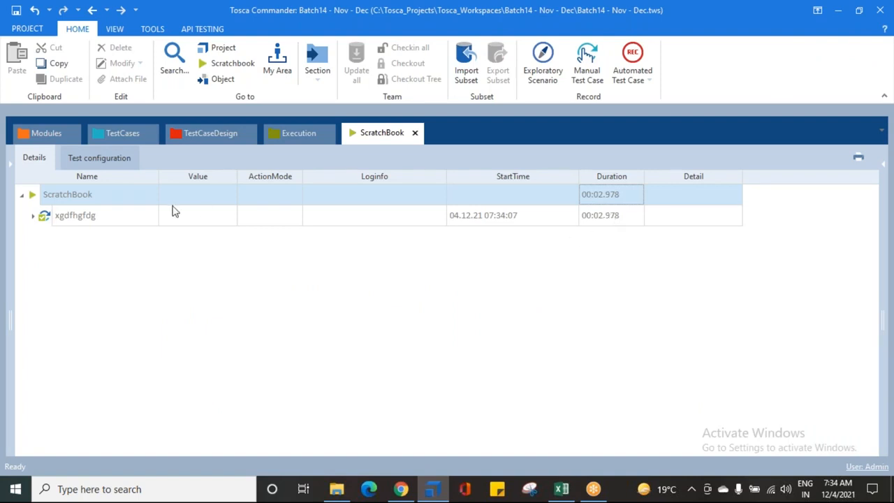
- Return to the test case and examine which action values are offered for Shopping cart, q and Search
left_click(103, 140)
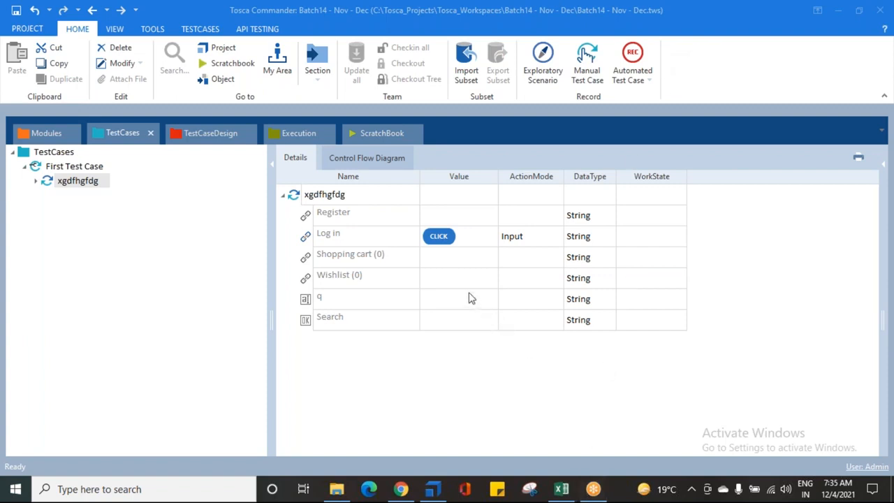
left_click(432, 259)
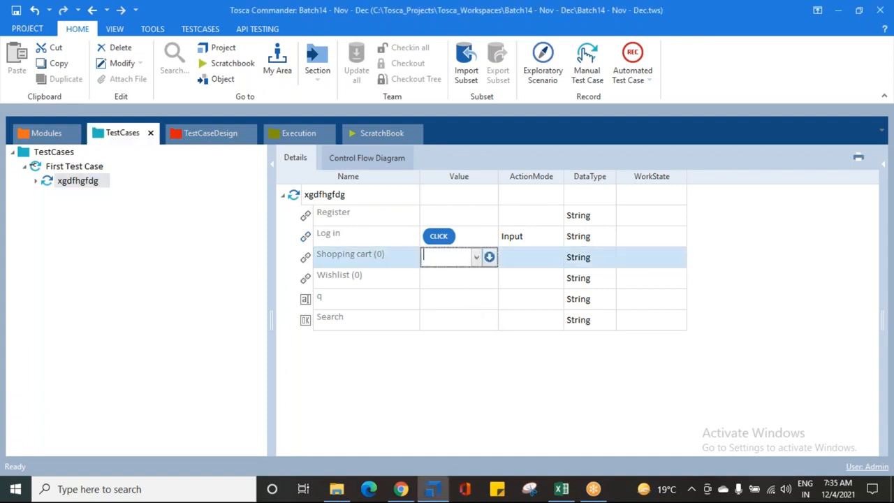
left_click(477, 258)
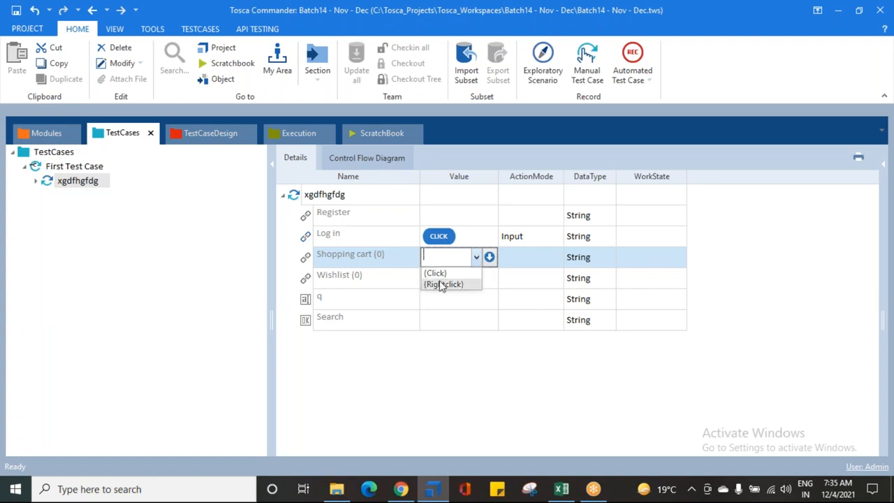
left_click(429, 301)
left_click(429, 300)
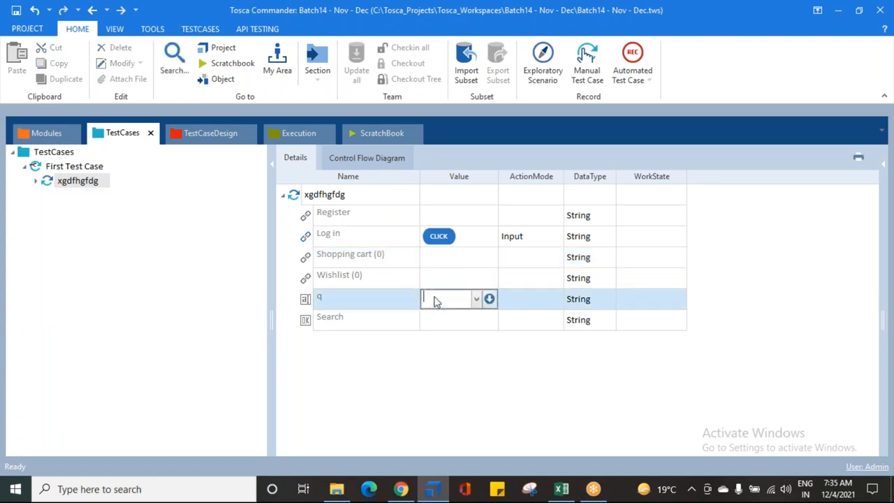
left_click(477, 299)
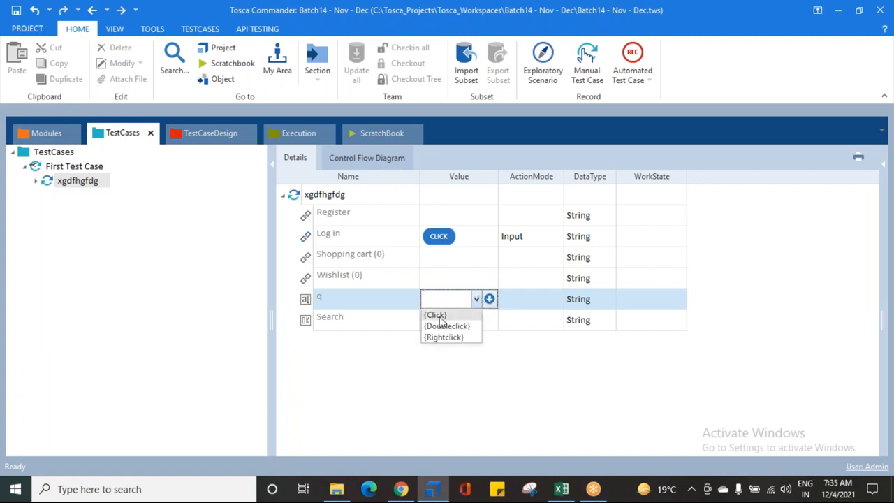
left_click(445, 379)
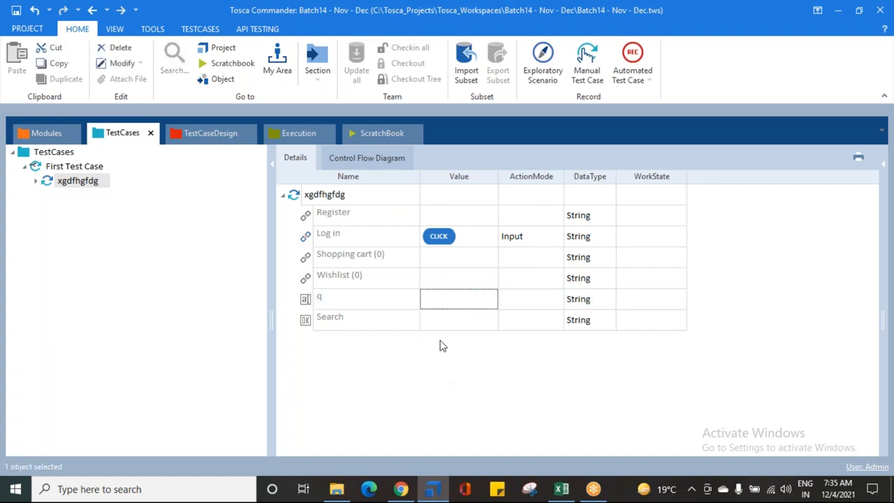
left_click(450, 320)
left_click(476, 320)
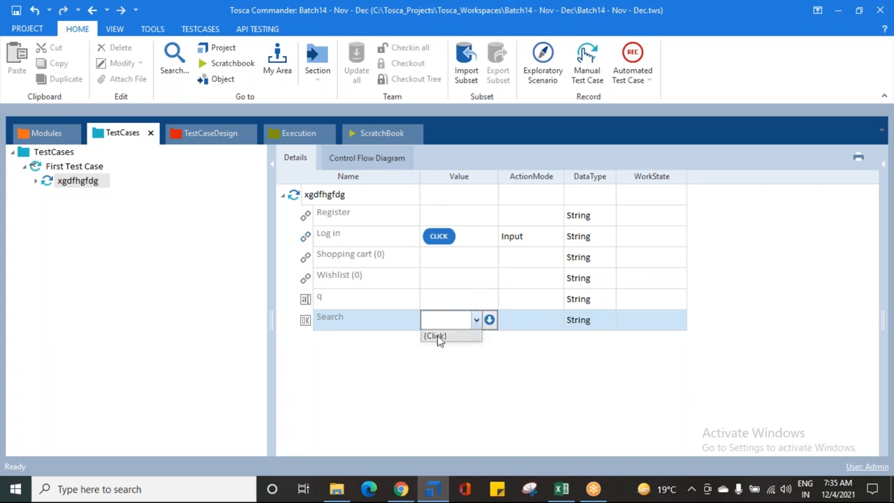
left_click(437, 354)
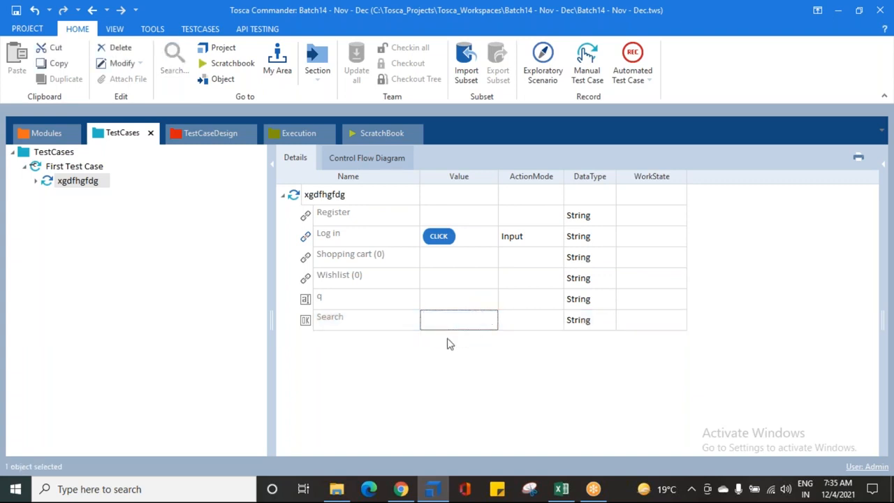
- Compare the action values offered for the Wishlist link, the q text field and the Search button
left_click(456, 281)
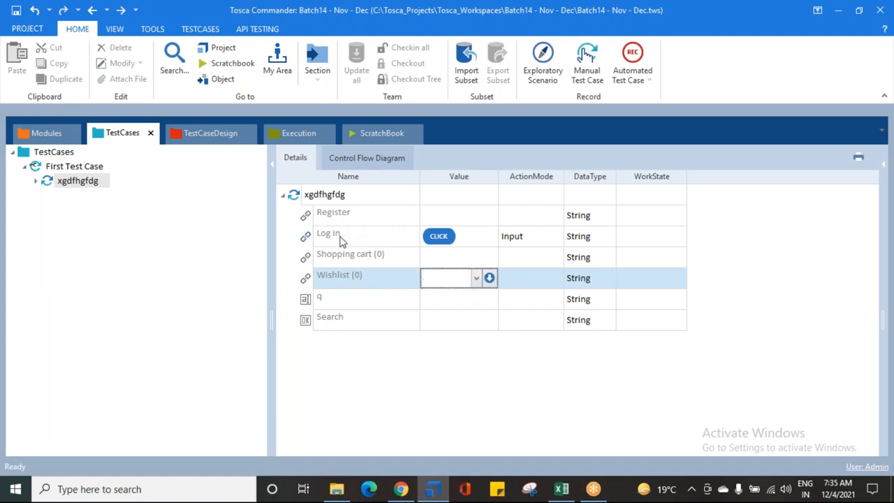
left_click(476, 279)
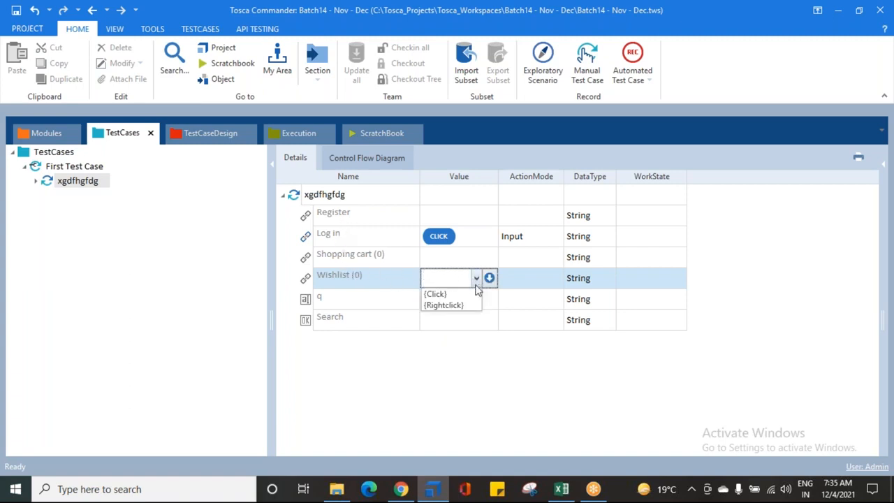
left_click(382, 301)
left_click(440, 306)
left_click(483, 305)
left_click(481, 301)
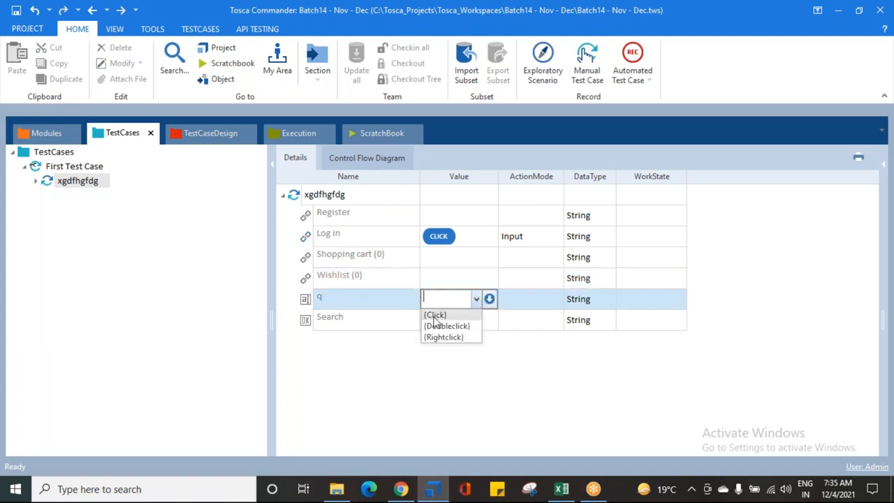
left_click(401, 345)
left_click(466, 316)
left_click(475, 319)
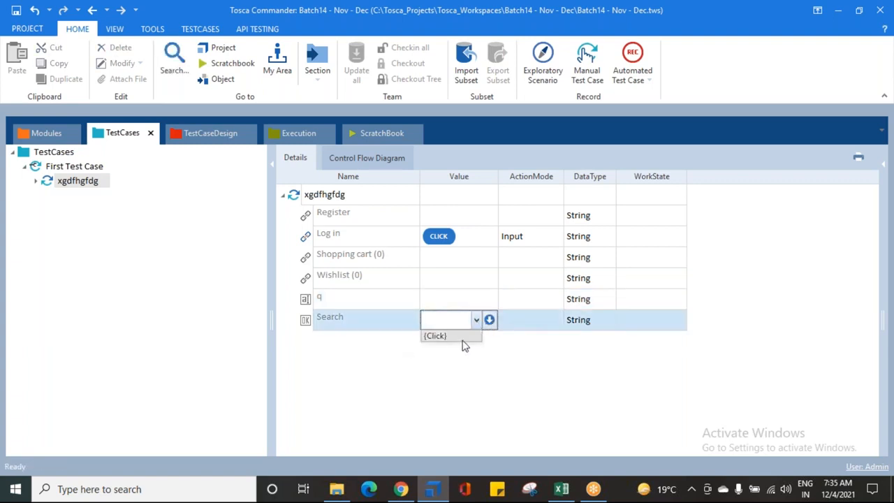
left_click(431, 360)
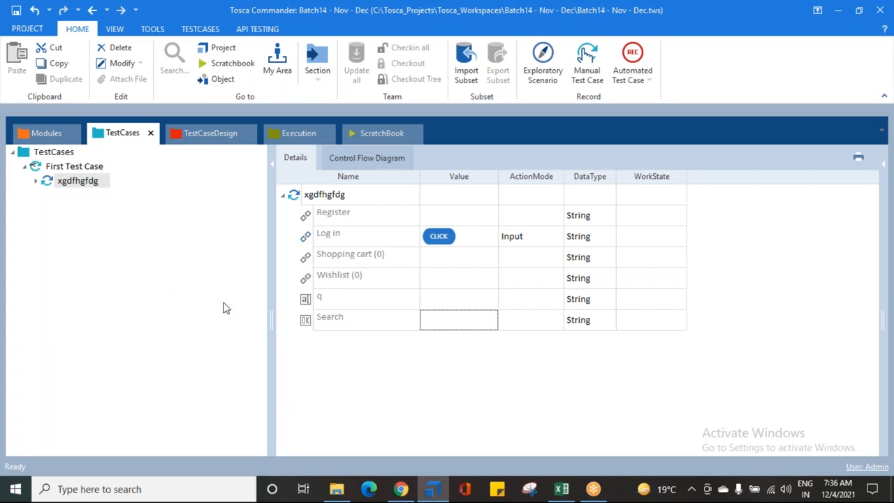
- Examine the action values offered for the Shopping cart link once more without choosing one
left_click(343, 257)
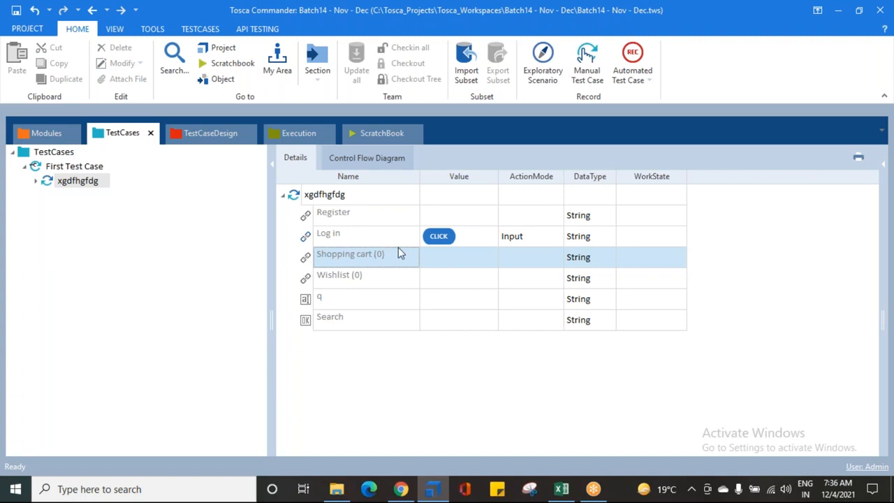
left_click(451, 258)
left_click(454, 260)
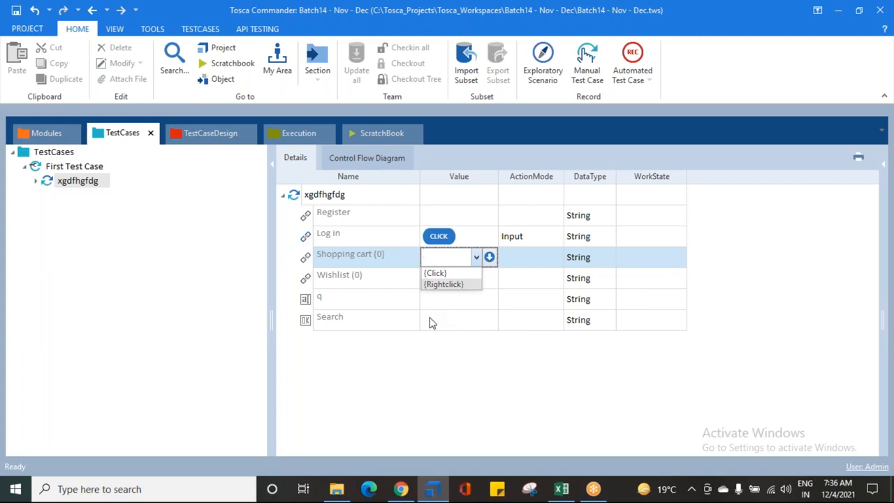
left_click(443, 341)
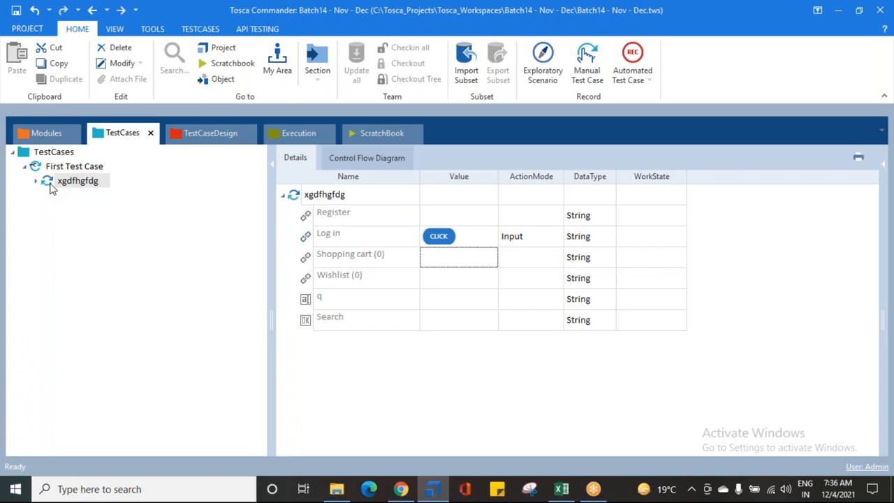
- Select the xgdfhgfdg test step and examine the action values offered for its Shopping cart link
left_click(292, 198)
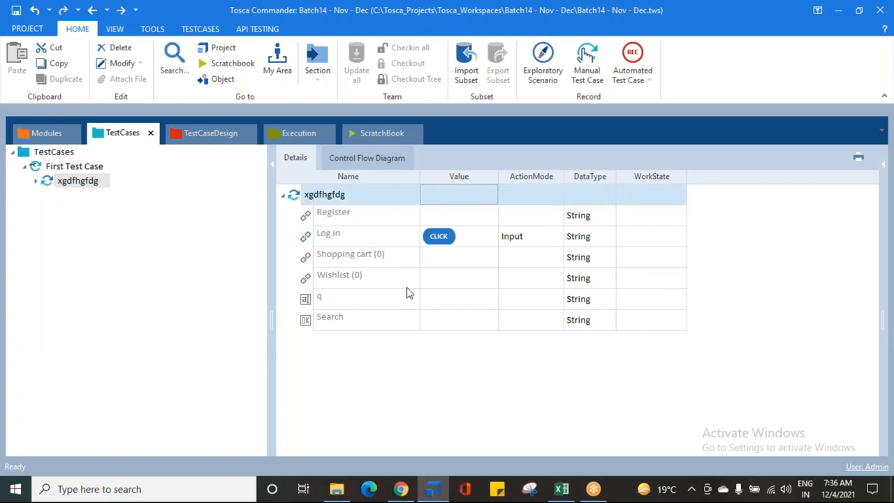
left_click(443, 266)
left_click(468, 262)
left_click(478, 258)
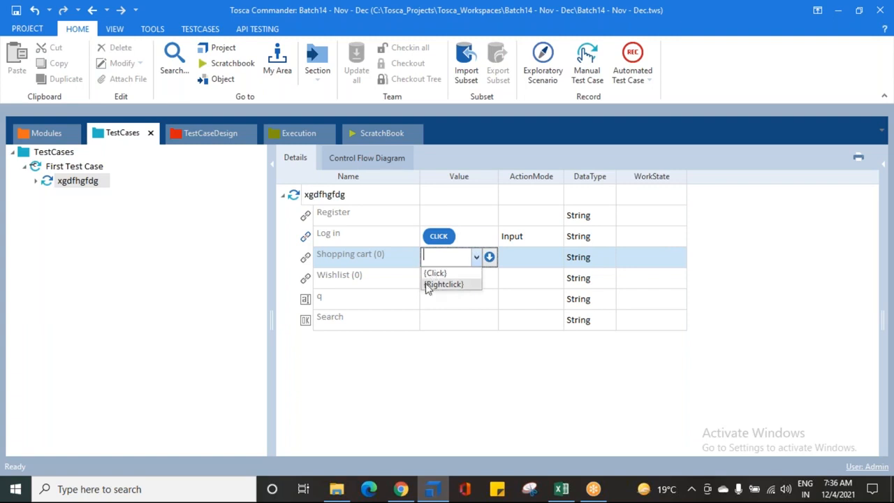
- Jump from the xgdfhgfdg test step to its Register | Login module and widen the ValueRange column
left_click(50, 183)
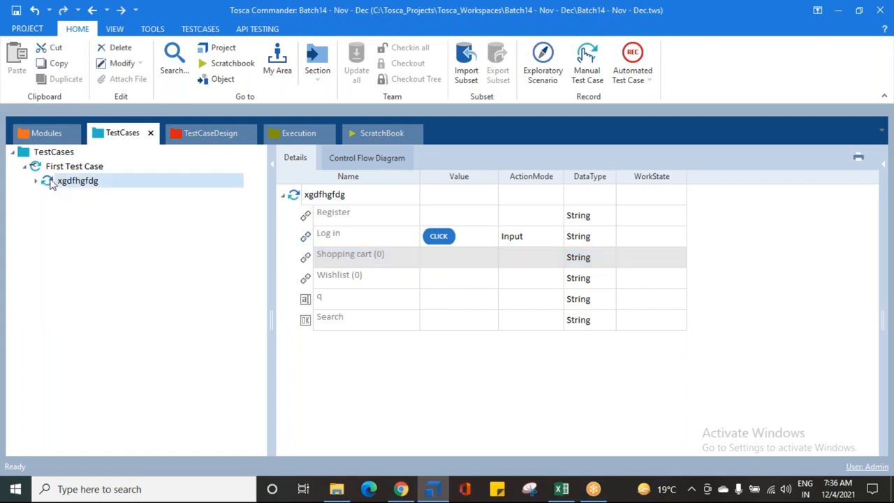
right_click(50, 183)
left_click(98, 186)
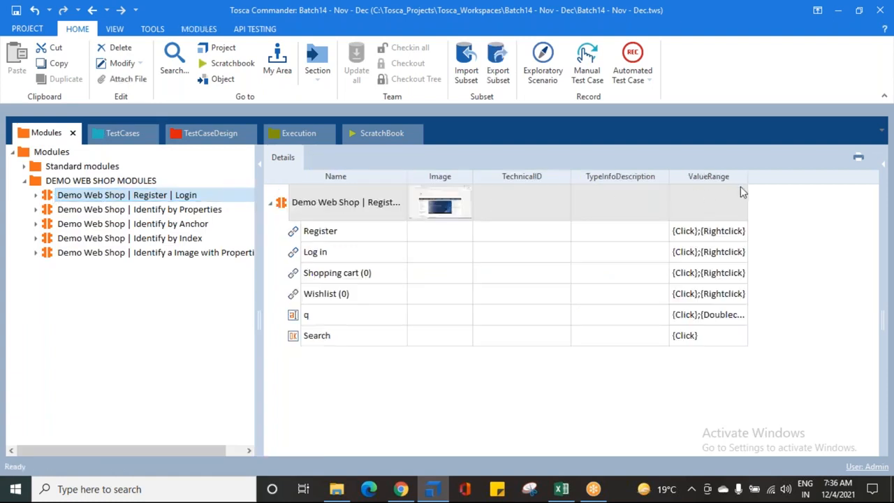
left_click_drag(748, 177, 837, 181)
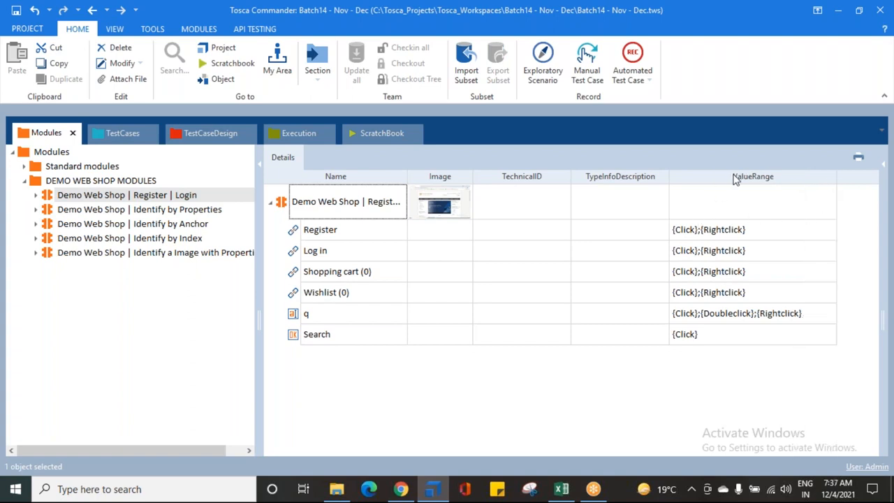
- Compare the ValueRange entries of the module's links, the q text field and the Search button
left_click(318, 251)
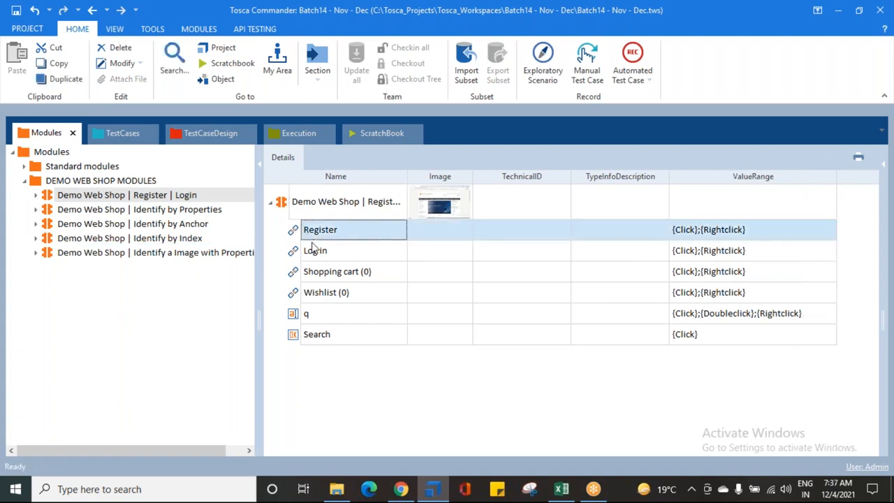
left_click(327, 273)
left_click(326, 293)
left_click(332, 315)
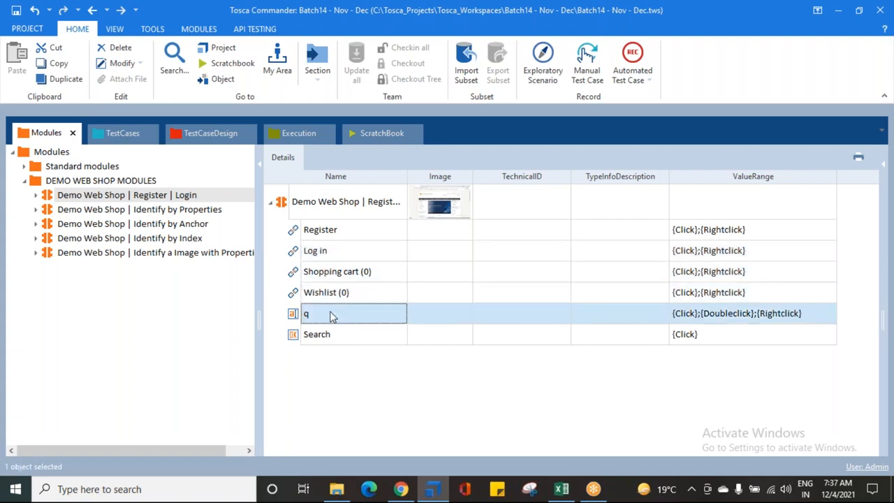
left_click(332, 336)
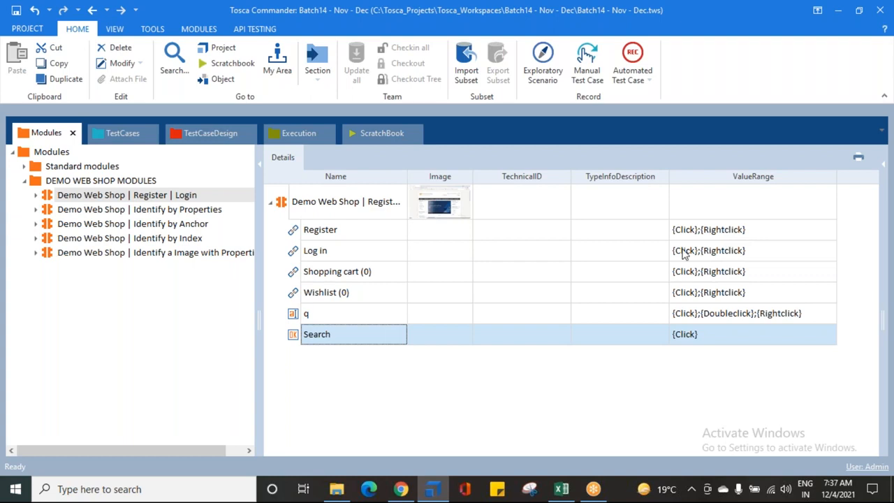
left_click(322, 233)
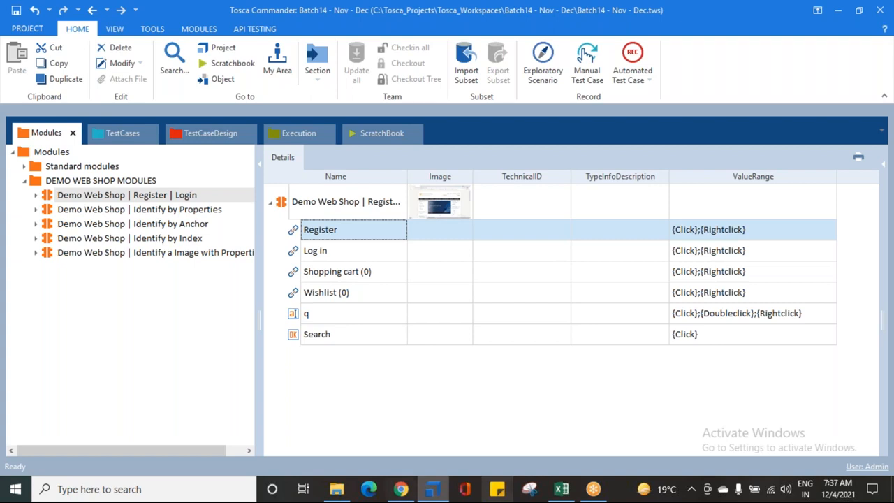
- Switch to Chrome, open the Demo Web Shop Register page and examine the Register link's context menu
left_click(402, 489)
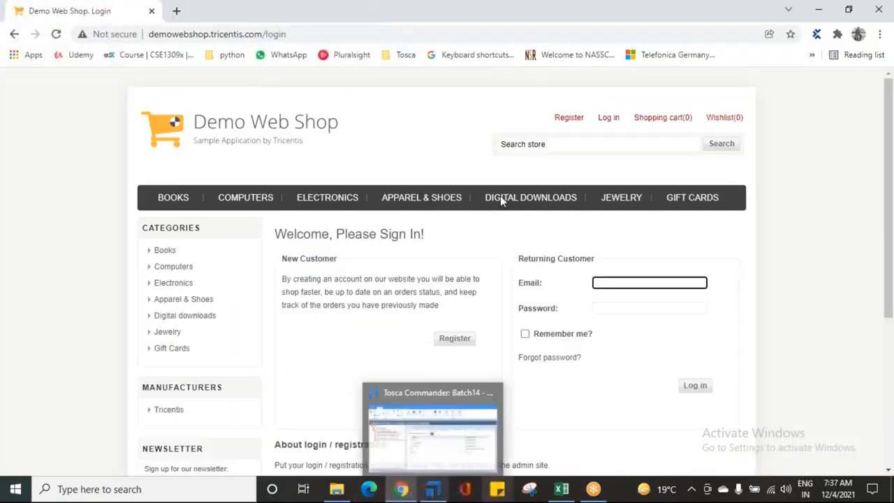
left_click(608, 117)
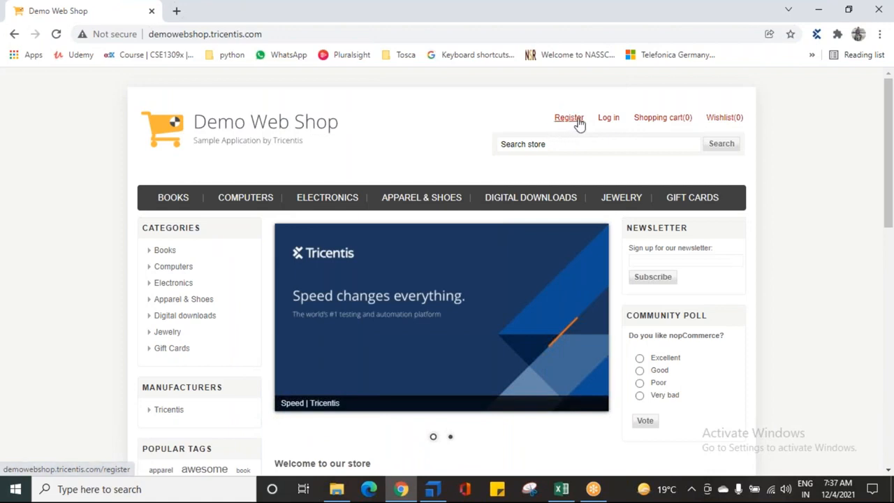
left_click(569, 118)
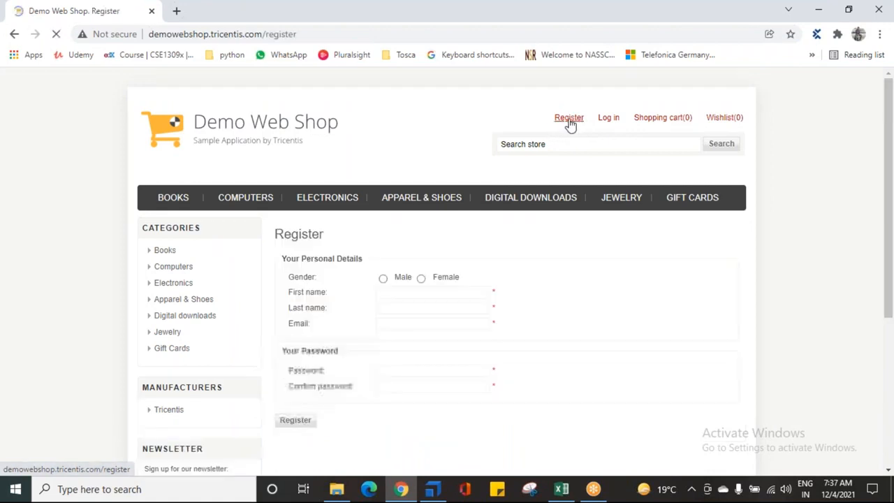
right_click(571, 121)
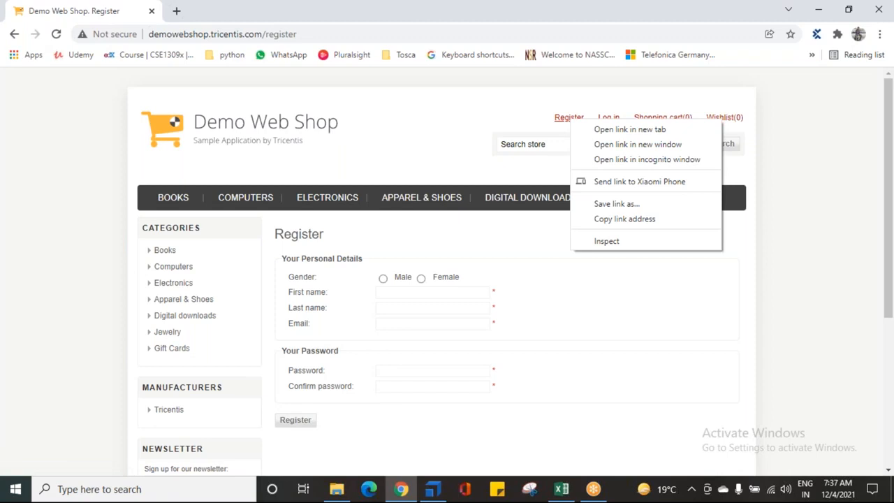
left_click(470, 126)
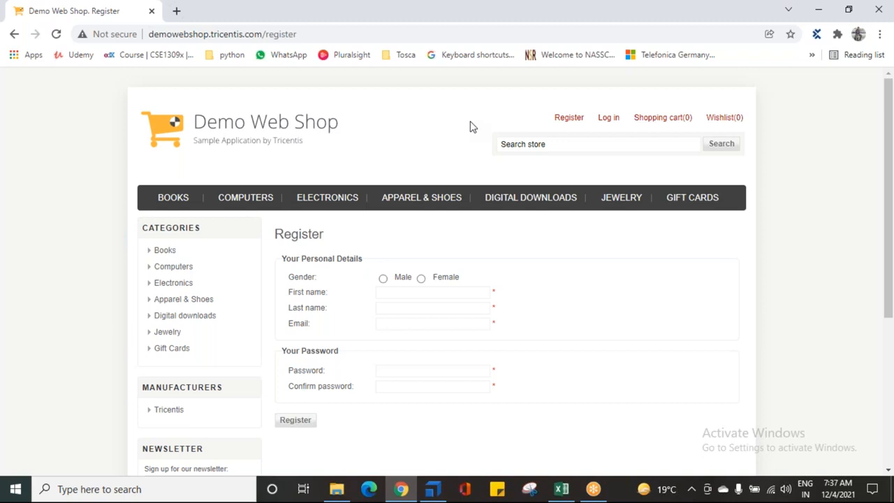
left_click(576, 119)
right_click(571, 125)
left_click(571, 120)
- Check the q field's ValueRange in Tosca Commander and examine the store search field's context menu in Chrome
left_click(433, 489)
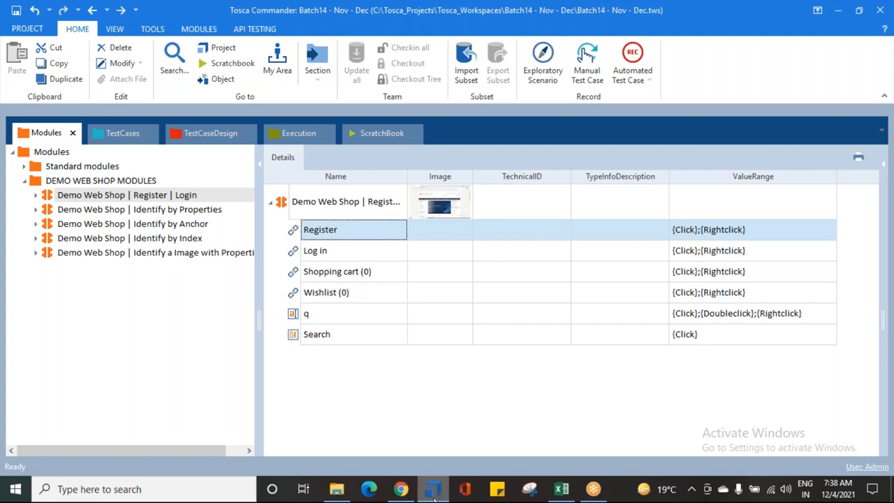
left_click(339, 316)
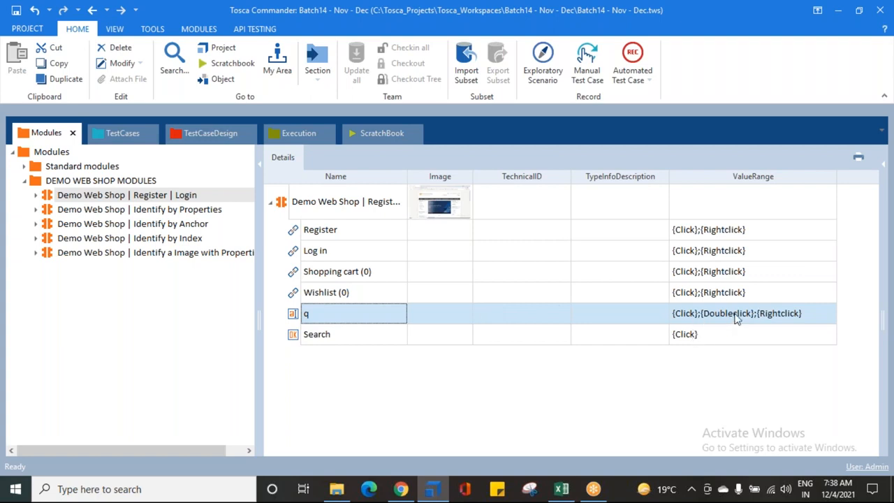
left_click(401, 489)
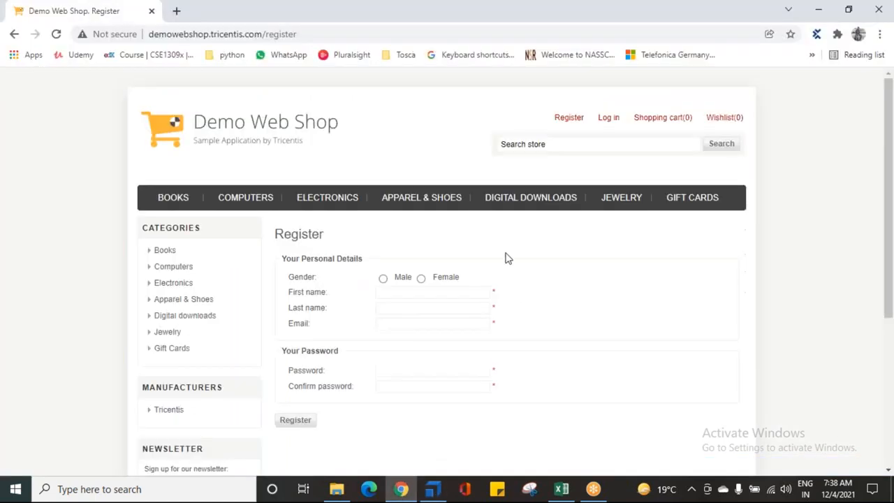
left_click(520, 147)
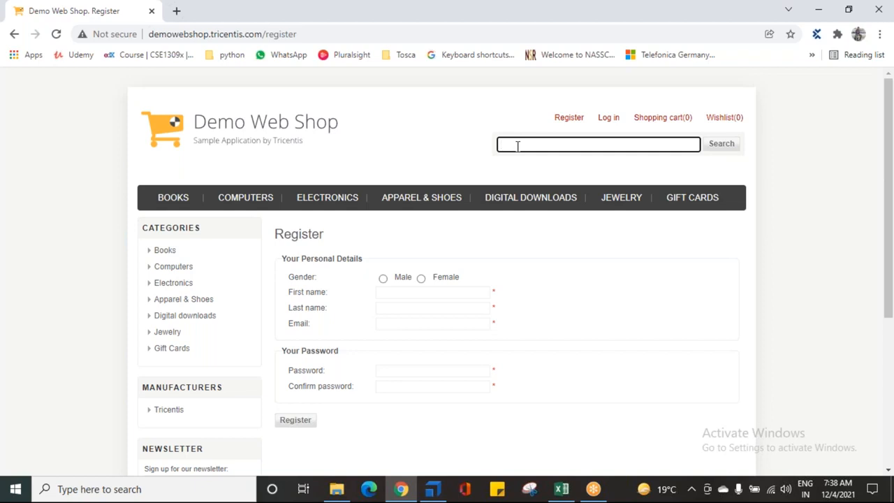
right_click(517, 146)
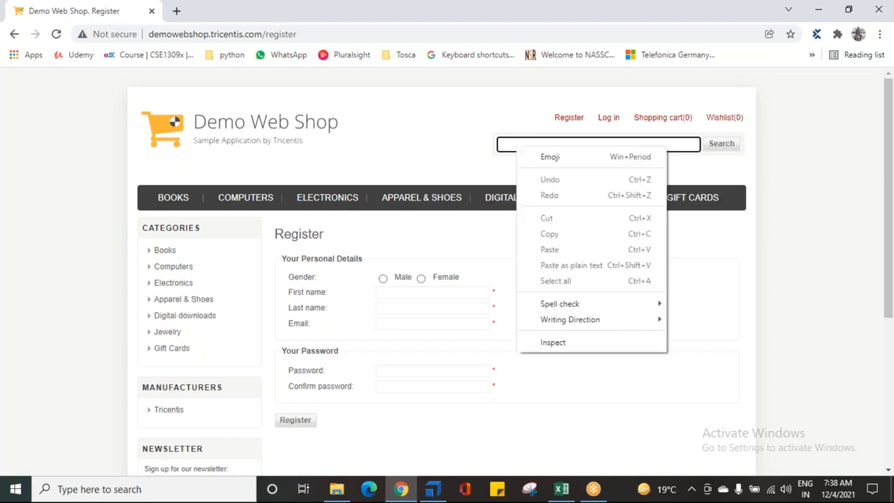
left_click(474, 159)
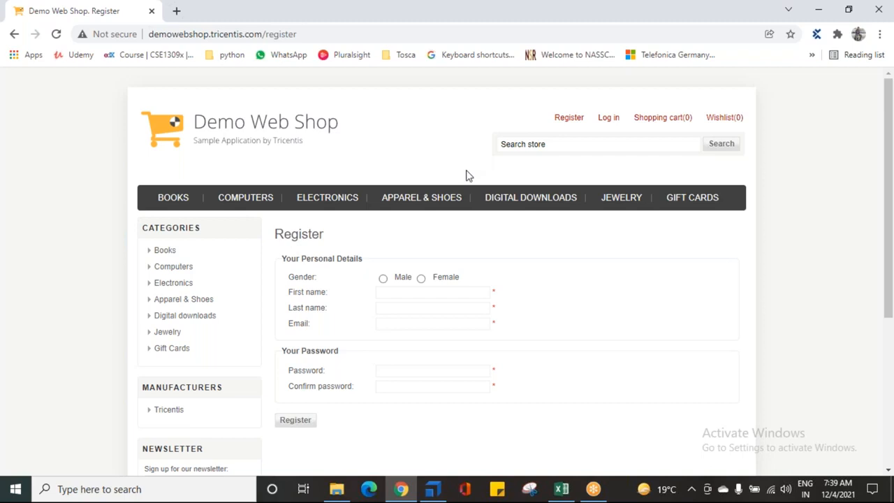
- Check the Search button's ValueRange in Tosca Commander and try a search without a keyword in Chrome
left_click(433, 489)
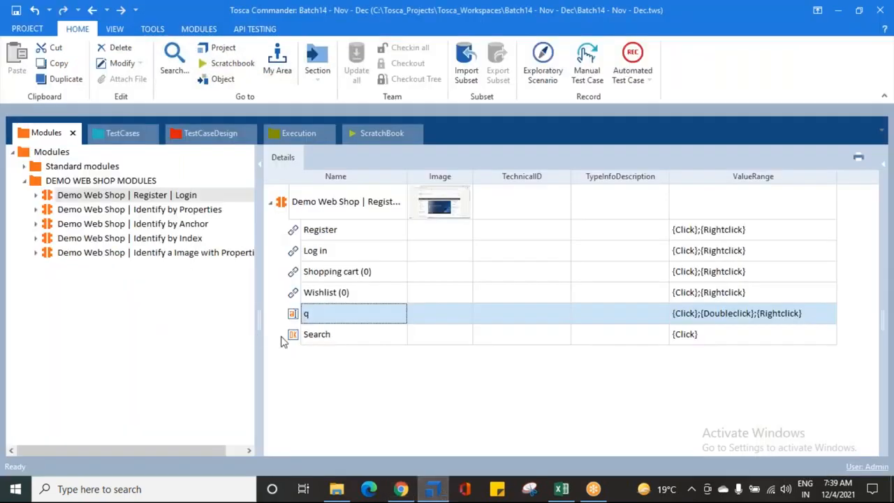
left_click(321, 338)
left_click(709, 343)
left_click(716, 344)
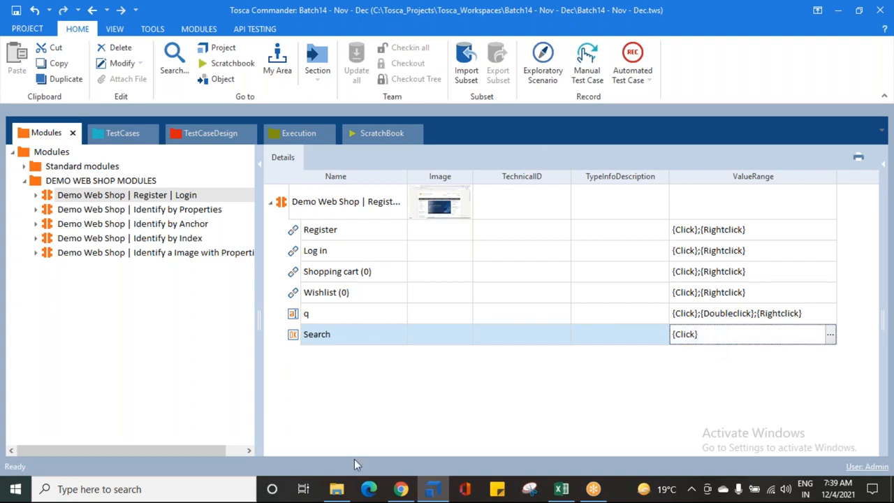
left_click(401, 489)
left_click(728, 146)
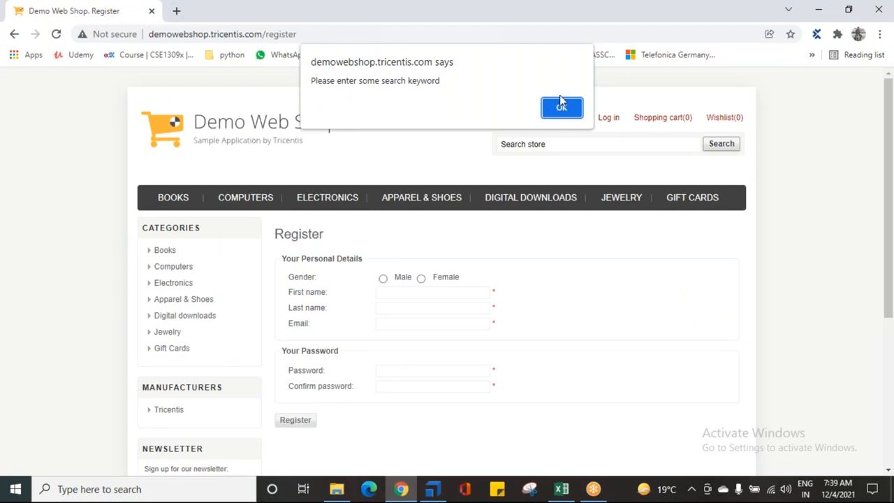
left_click(563, 106)
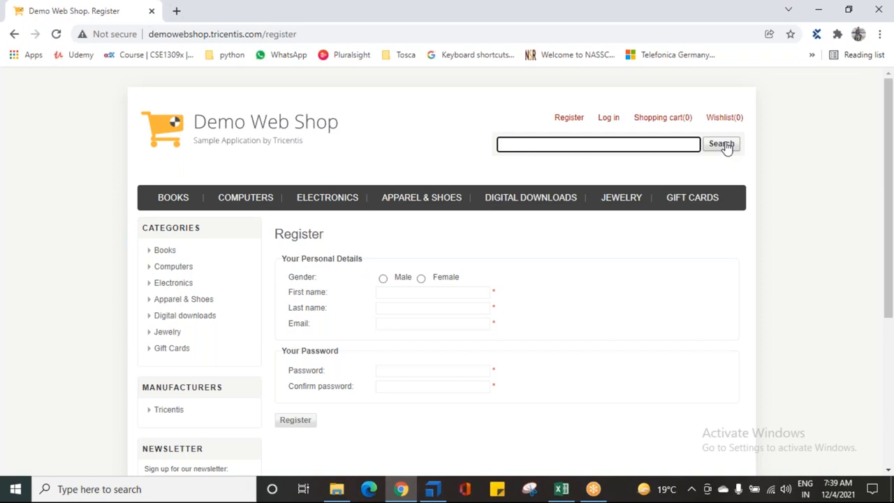
- Switch to Tosca Commander and review the value ranges of the Register, Log in and Shopping cart links in the module
left_click(431, 491)
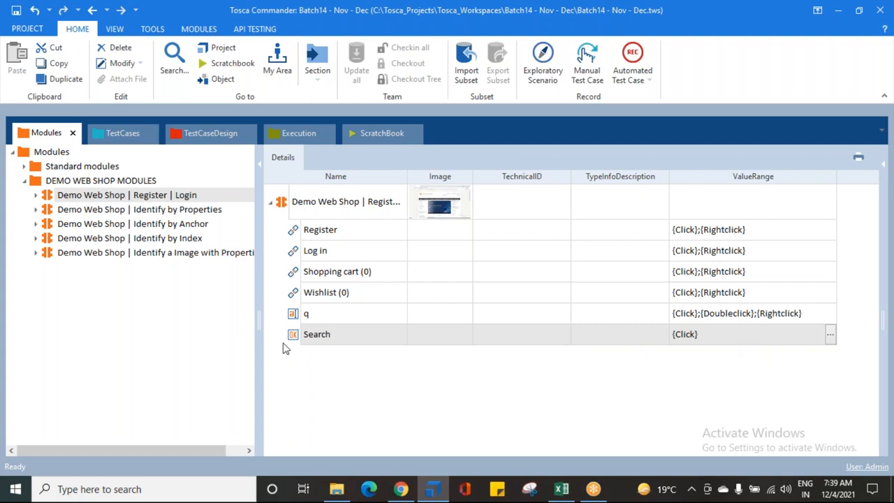
left_click(307, 233)
left_click(322, 256)
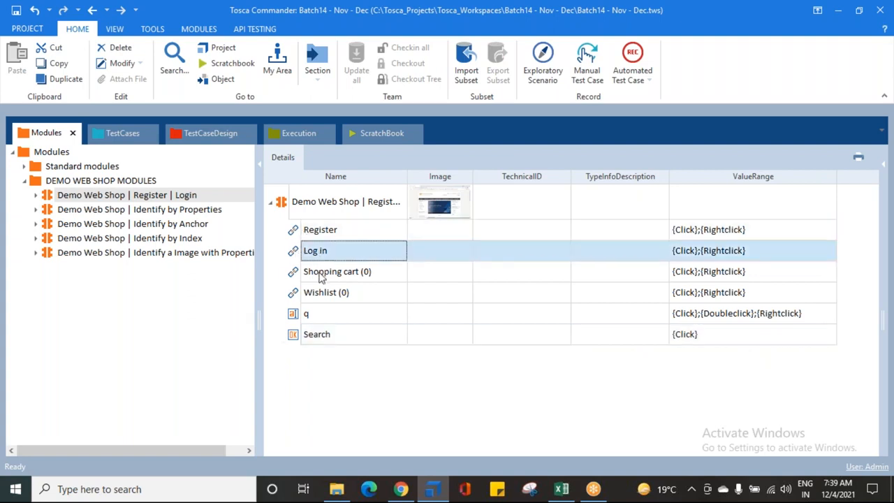
left_click(320, 275)
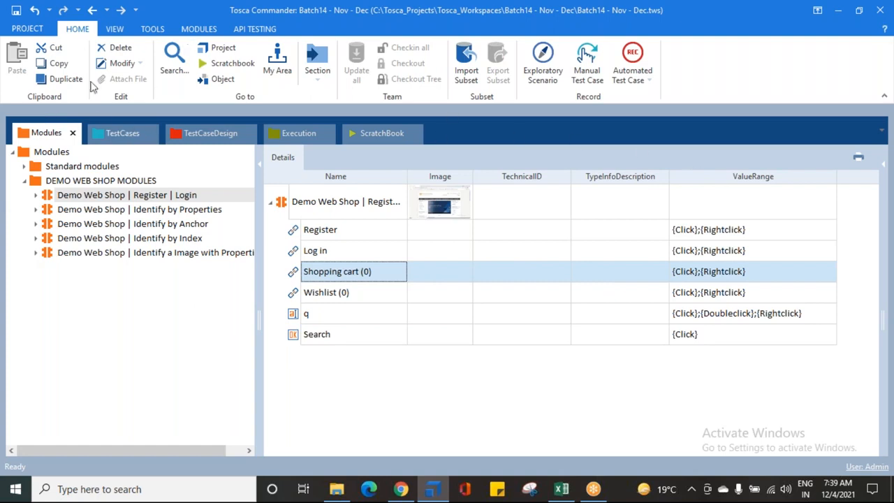
- Return to the test case and examine the Shopping cart link's action values against the module's value range
left_click(125, 133)
left_click(461, 258)
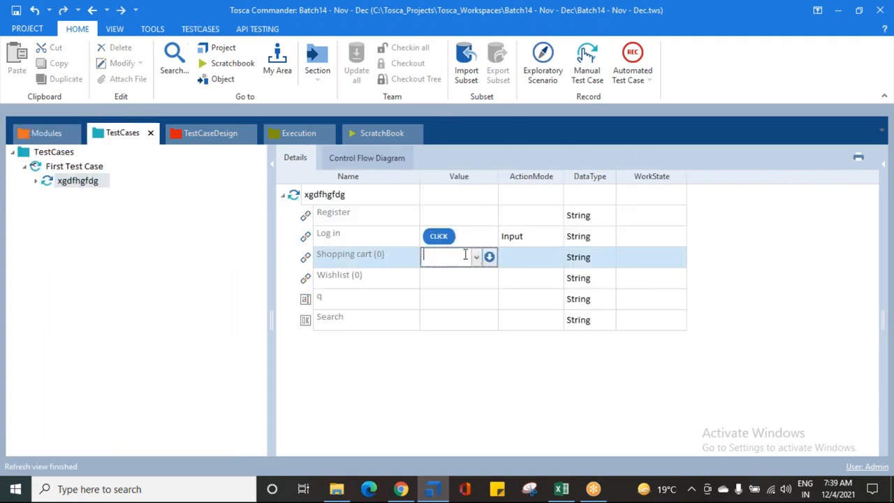
left_click(477, 257)
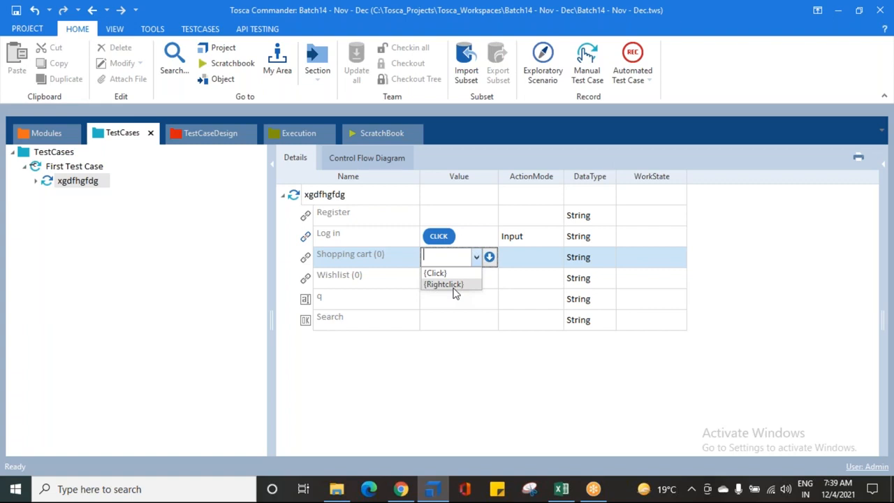
left_click(15, 10)
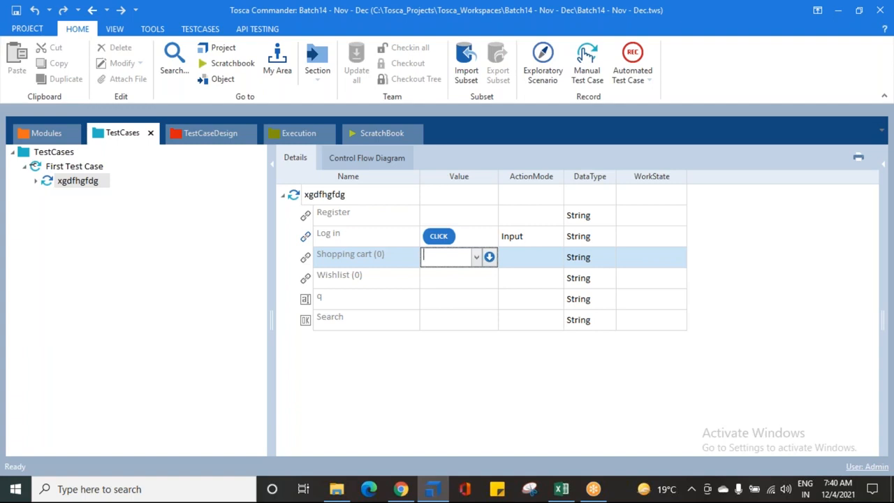
left_click(621, 26)
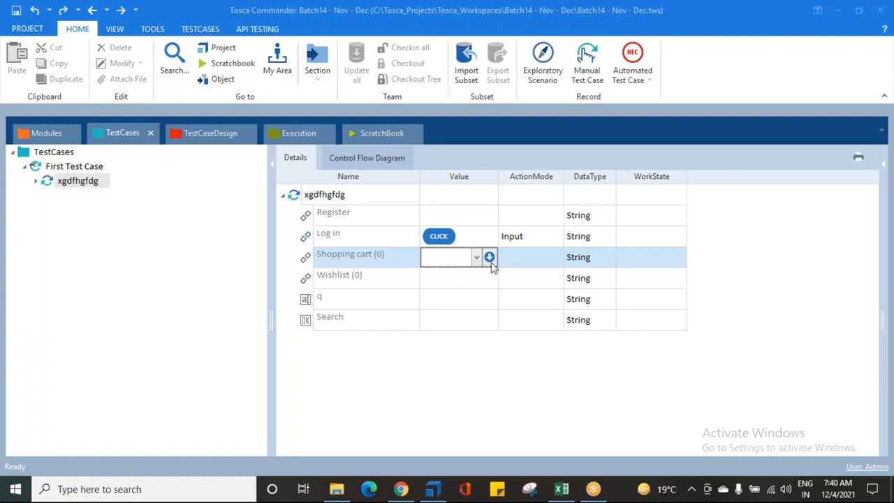
- Leave the Shopping cart value cell and examine the action values offered for the Wishlist link in the test step
left_click(468, 357)
left_click(634, 68)
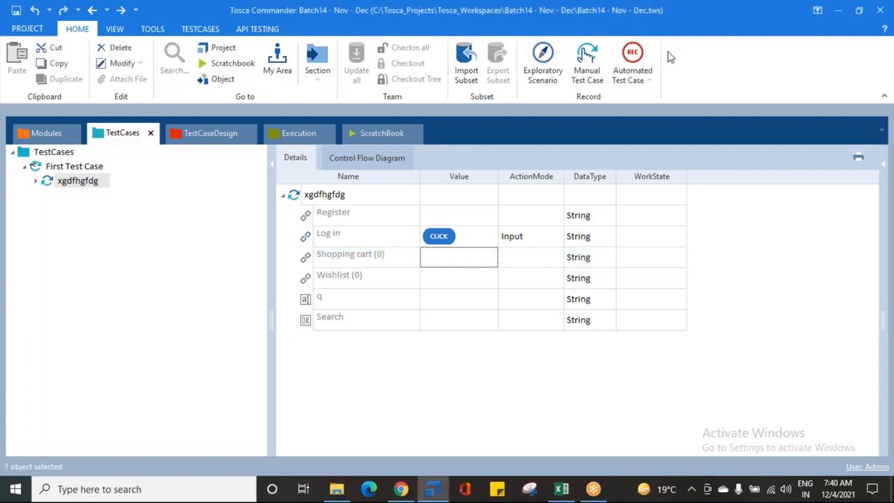
left_click(507, 372)
left_click(341, 279)
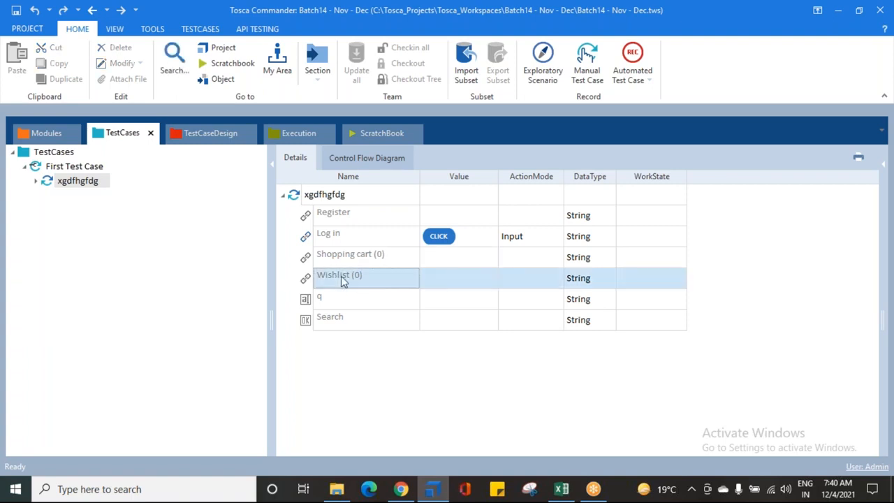
left_click(471, 277)
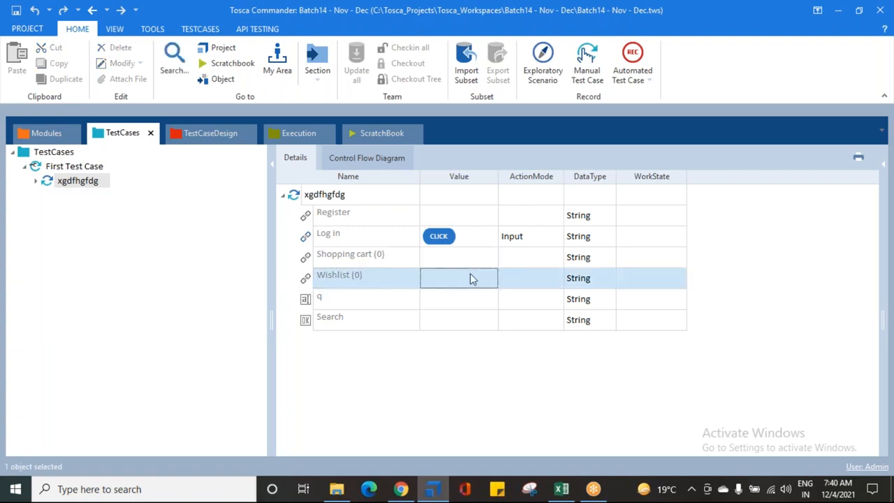
left_click(473, 280)
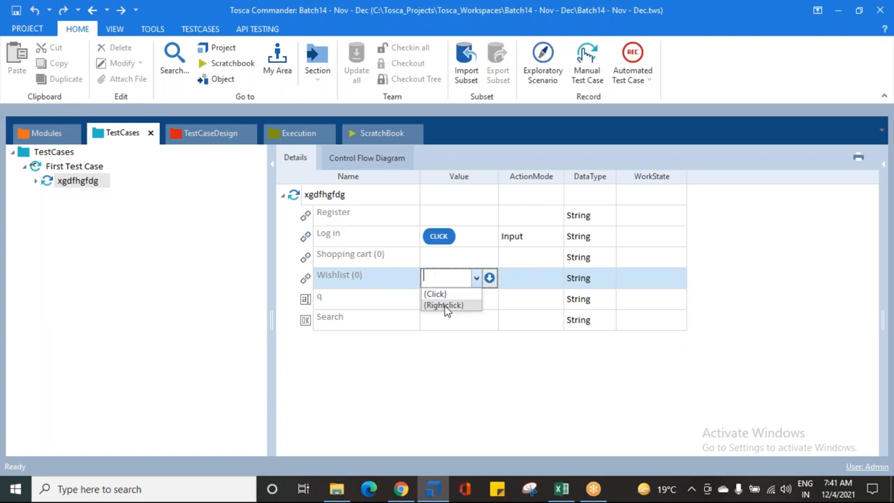
left_click(451, 372)
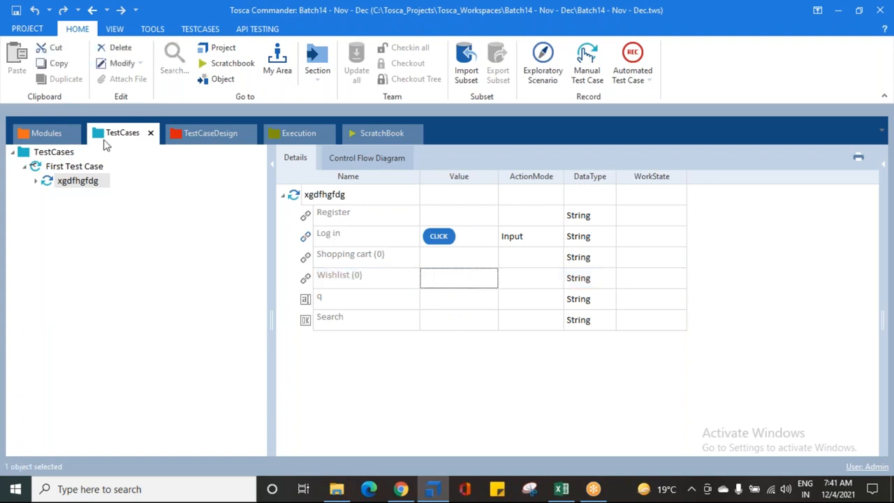
- Check the Wishlist link's ValueRange in the module and compare it with the test case's action values
left_click(68, 133)
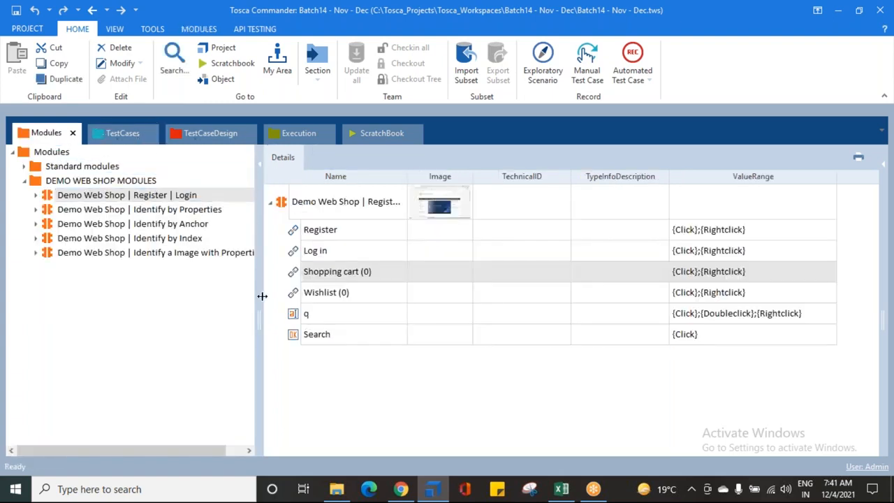
left_click(745, 292)
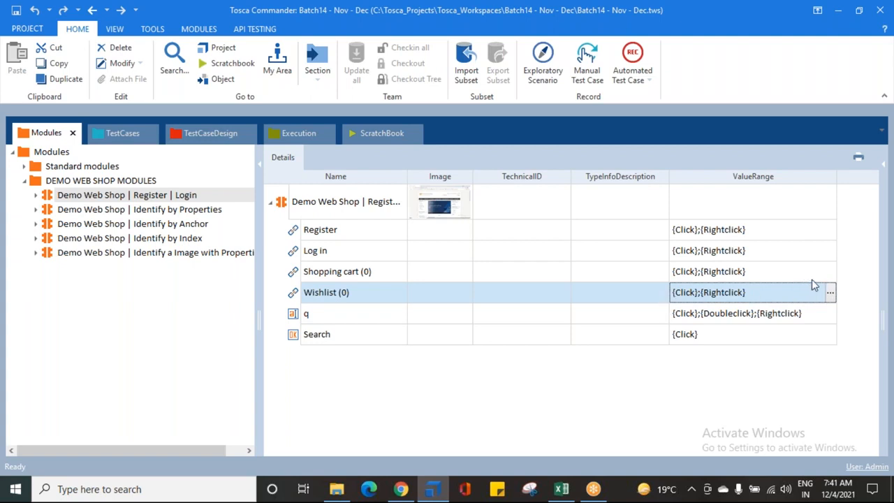
left_click(123, 133)
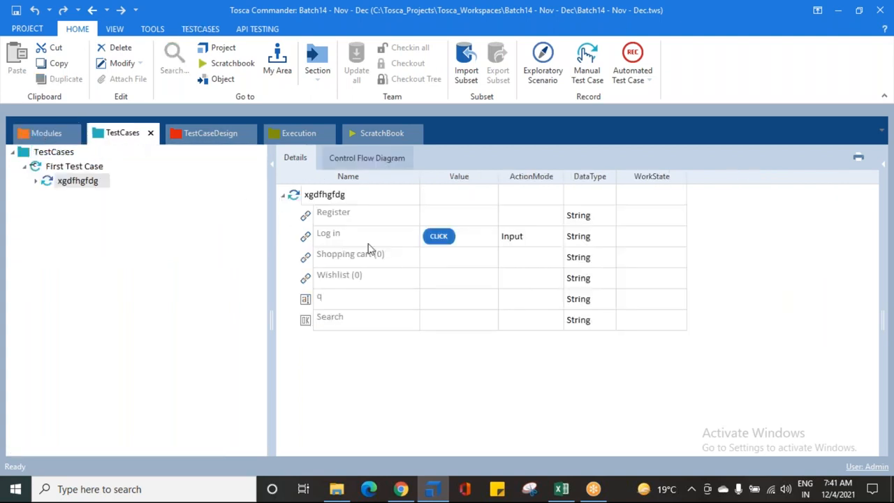
left_click(460, 278)
left_click(477, 278)
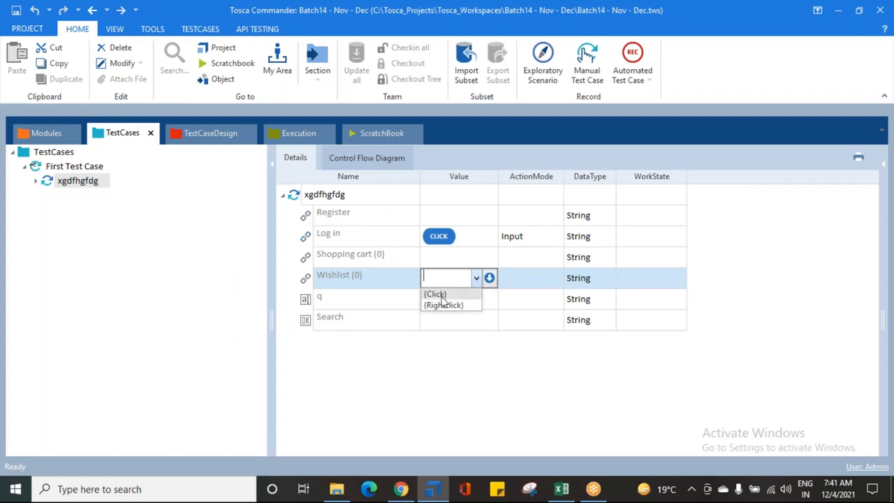
- Return to the module and review the Wishlist link's name and ValueRange without renaming it
left_click(53, 141)
left_click(49, 134)
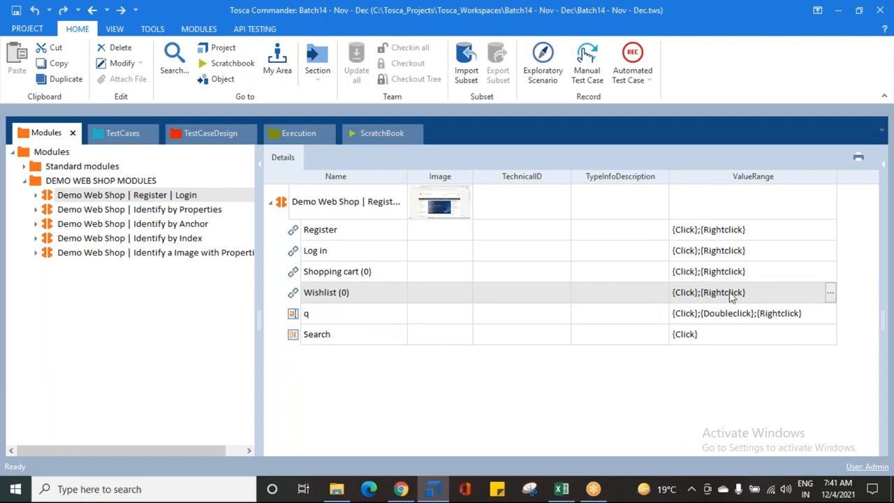
left_click(369, 294)
double_click(374, 289)
left_click_drag(374, 288, 311, 291)
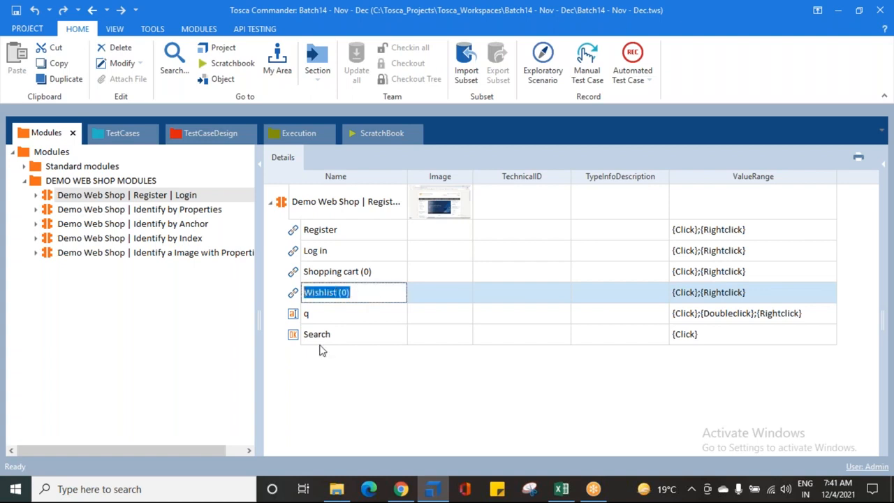
left_click(361, 408)
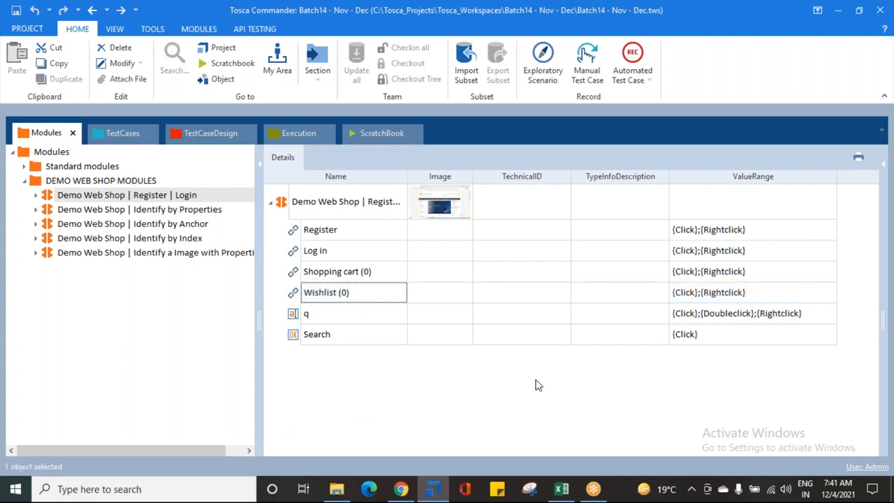
left_click(683, 299)
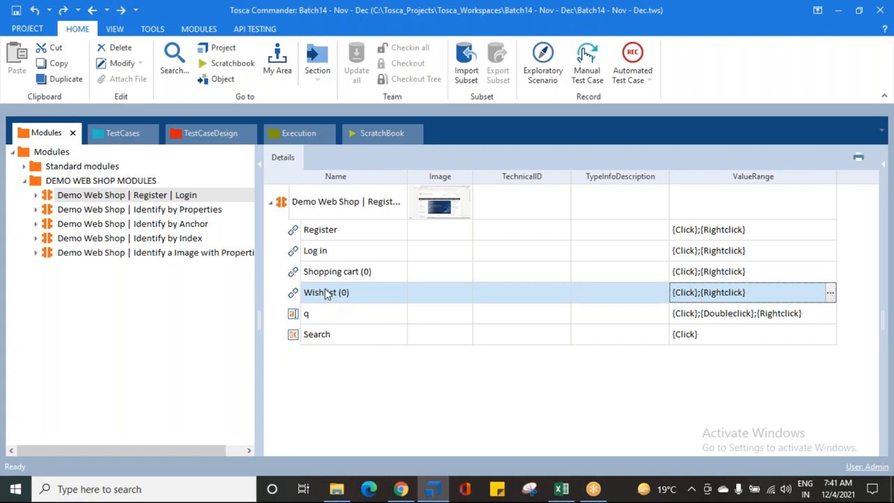
- Go back to the test case and list the Wishlist link's action values again
left_click(124, 135)
left_click(464, 297)
left_click(478, 281)
left_click(479, 281)
left_click(477, 278)
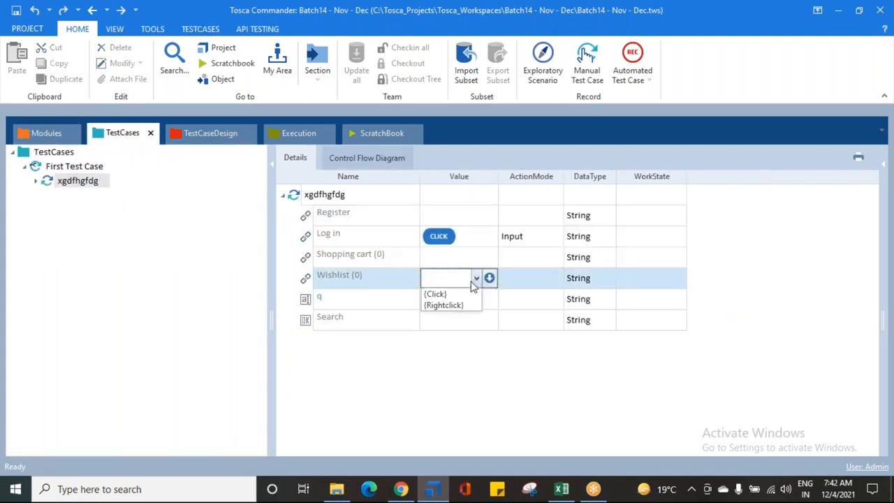
- Examine the action values offered for the q field in the test step, leaving its value empty
left_click(354, 299)
left_click(354, 299)
left_click(447, 299)
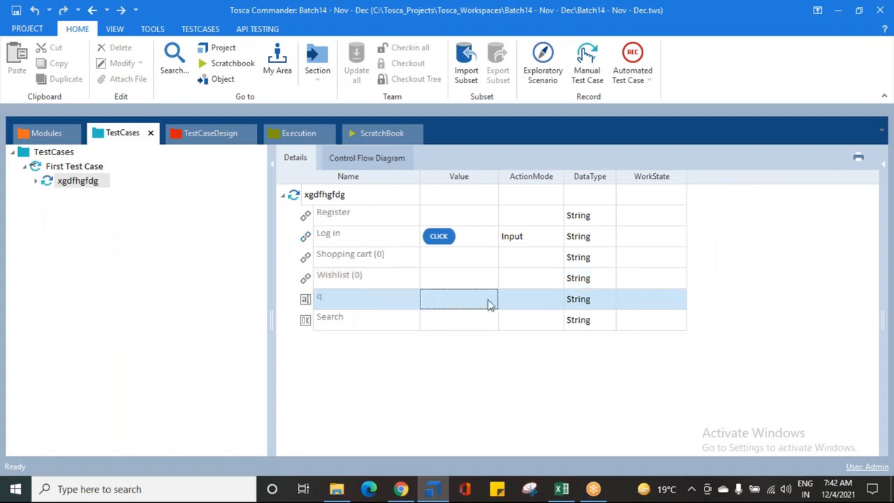
left_click(488, 301)
left_click(481, 300)
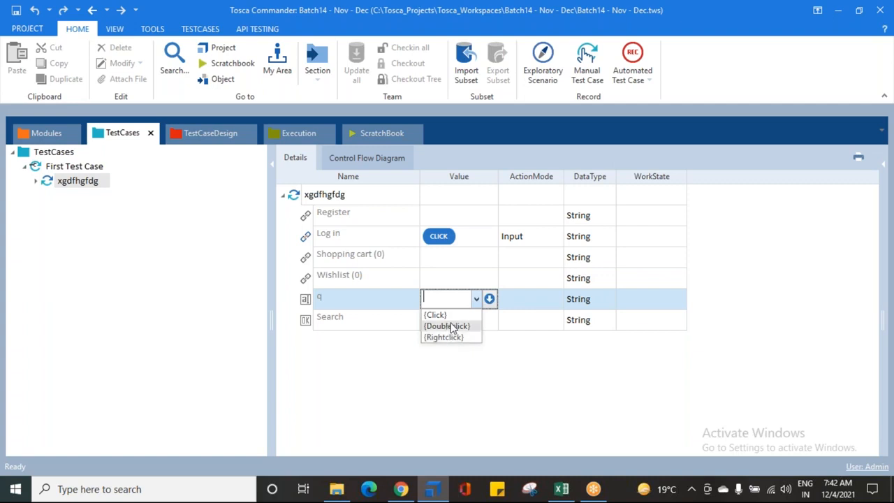
left_click(620, 26)
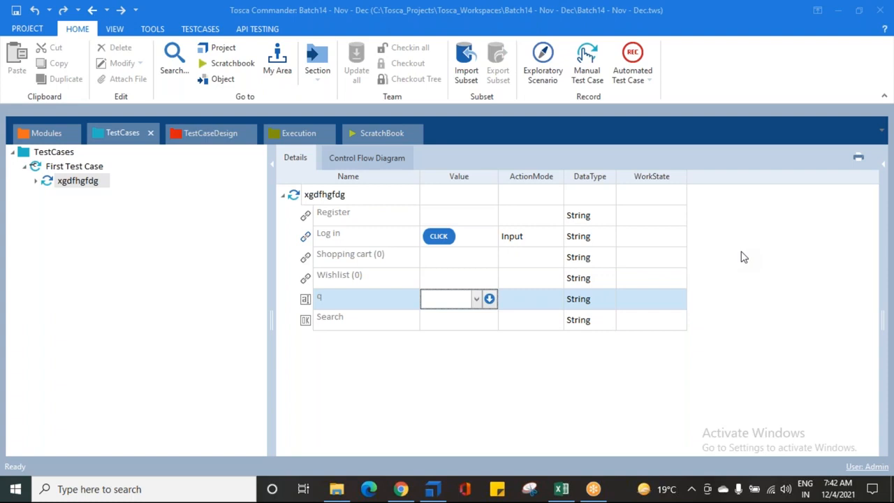
left_click(509, 388)
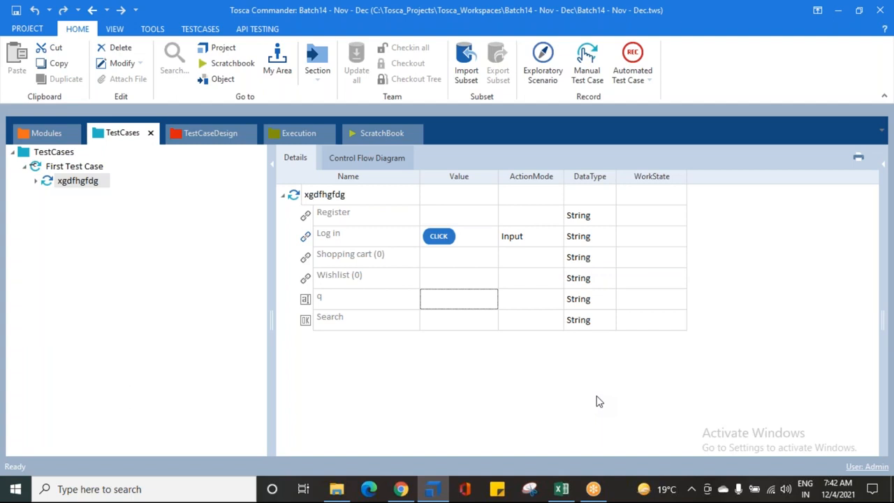
- Switch to Chrome to view the Demo Web Shop header links, and return to the Log in entry in Tosca Commander
left_click(646, 53)
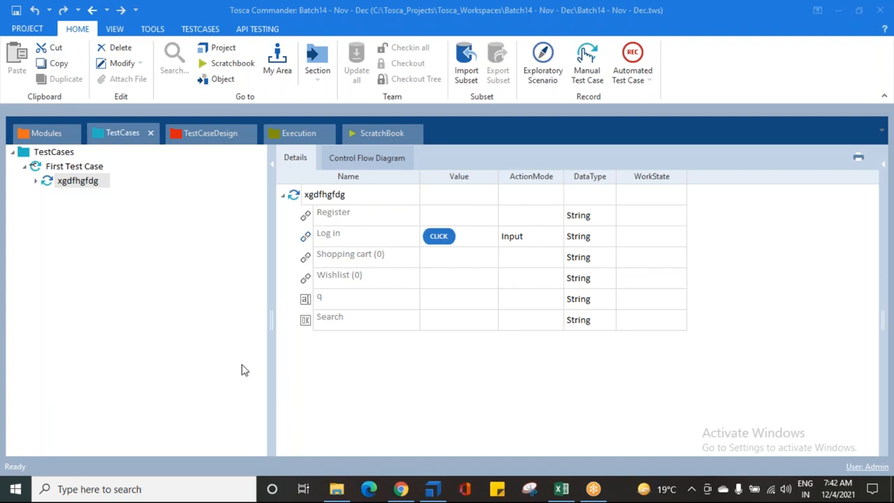
left_click(401, 489)
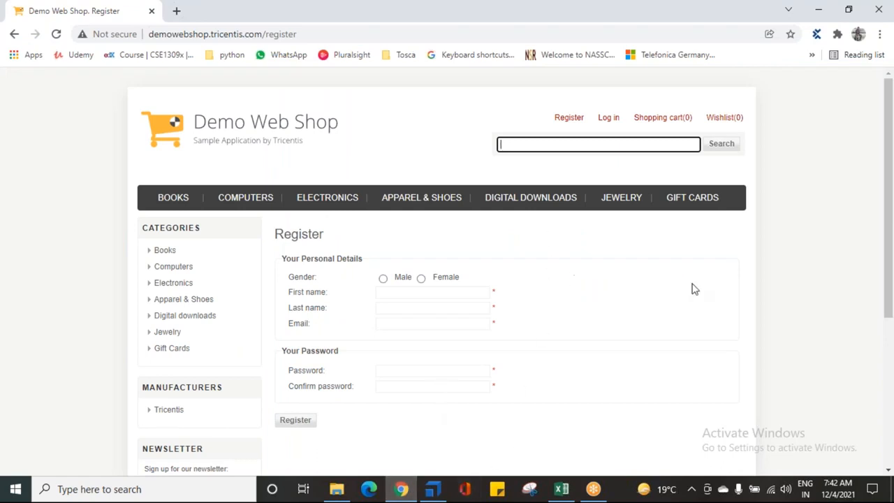
left_click(801, 232)
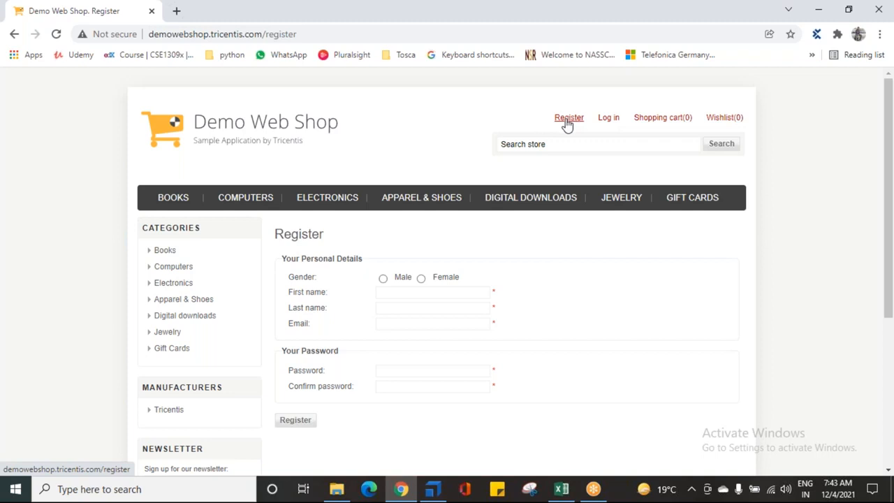
left_click(433, 489)
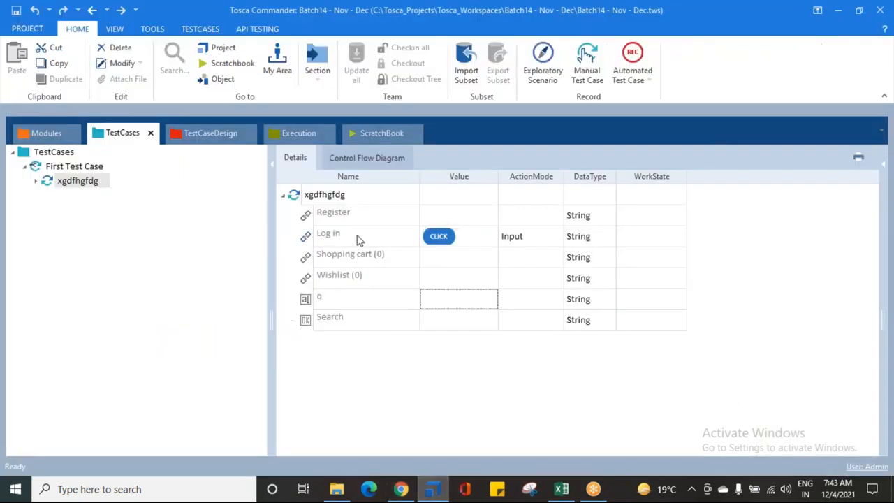
left_click(398, 236)
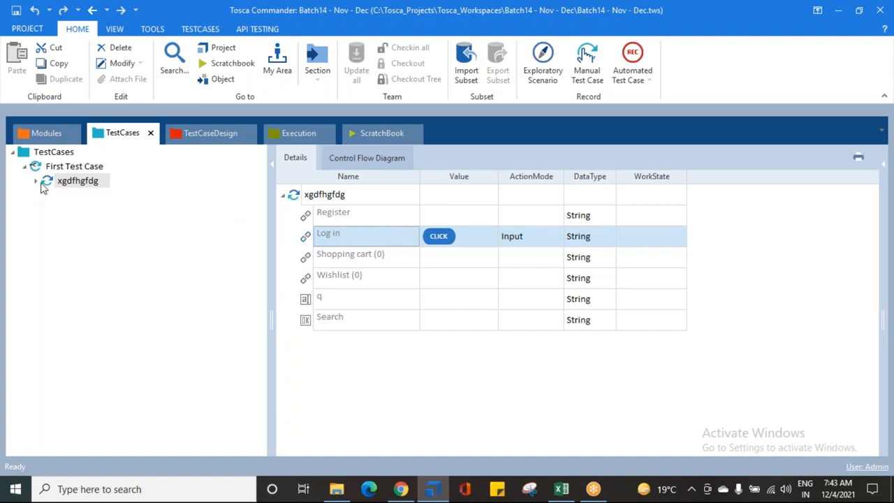
- Compare the details of First Test Case with those of its test step xgdfhgfdg
left_click(72, 188)
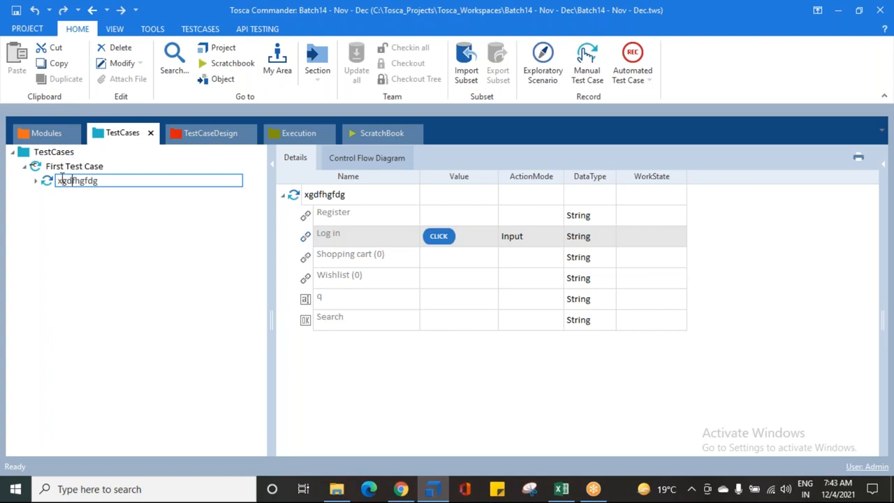
left_click(40, 170)
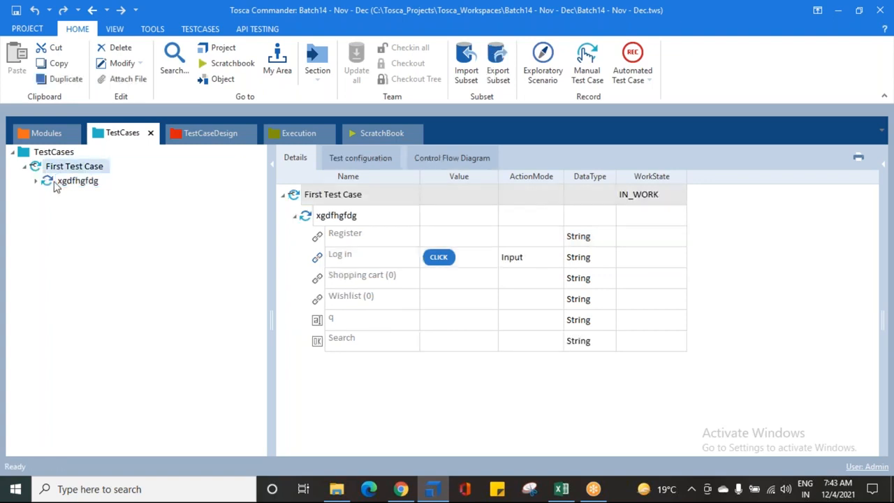
left_click(56, 185)
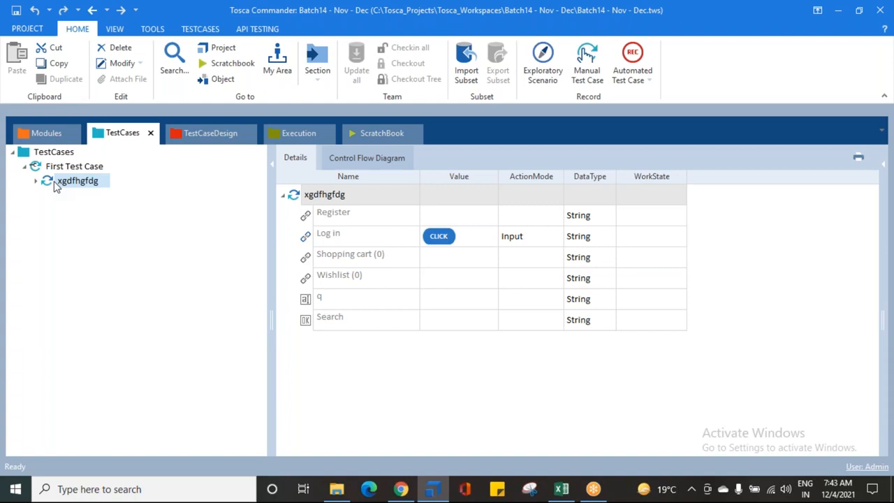
left_click(625, 17)
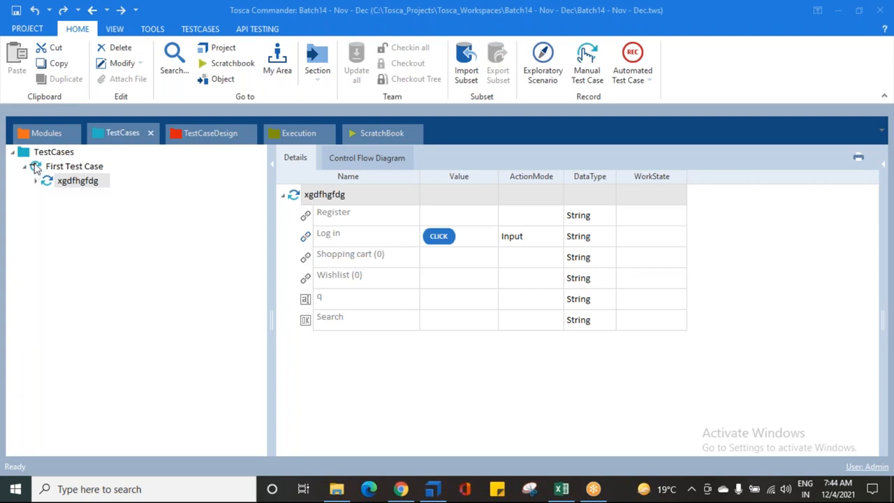
left_click(37, 168)
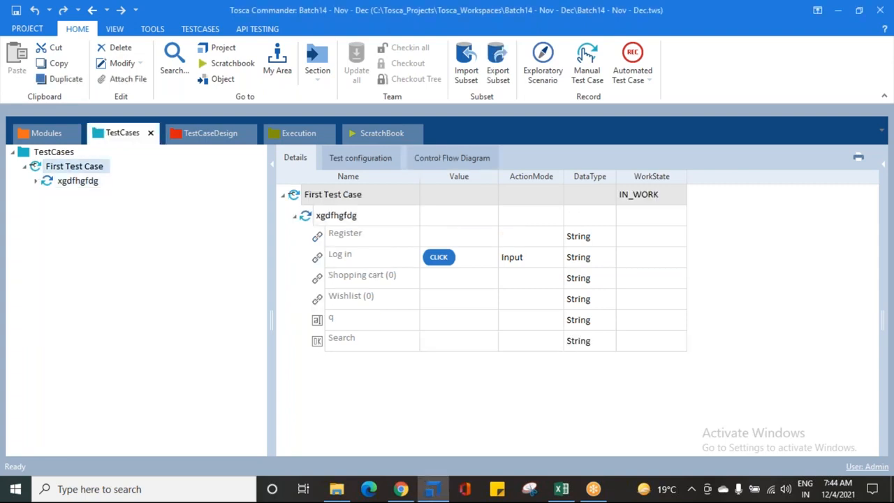
left_click(46, 182)
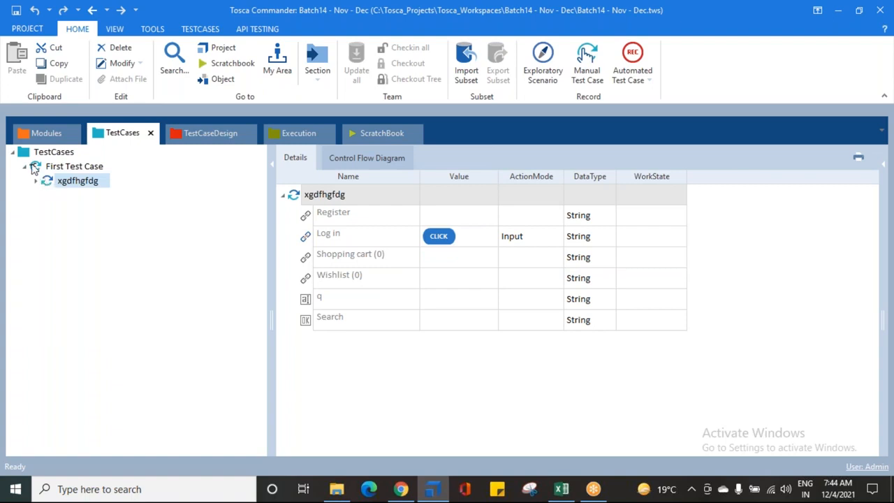
left_click(34, 168)
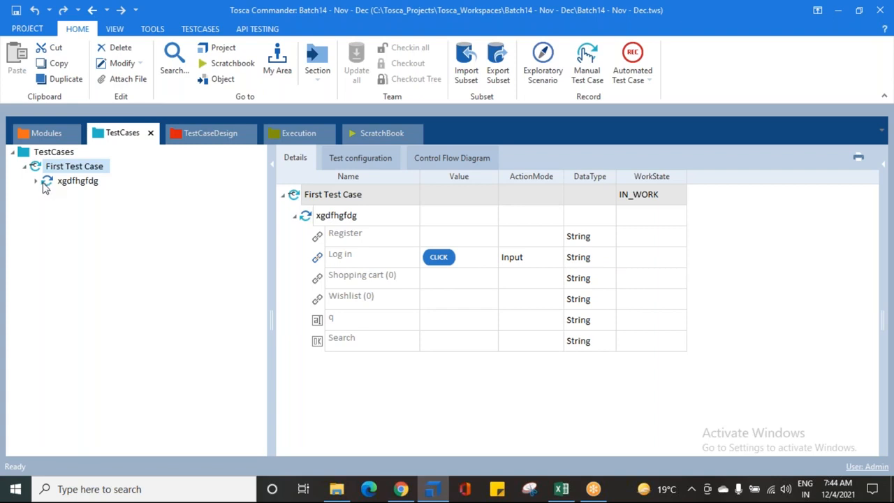
left_click(665, 90)
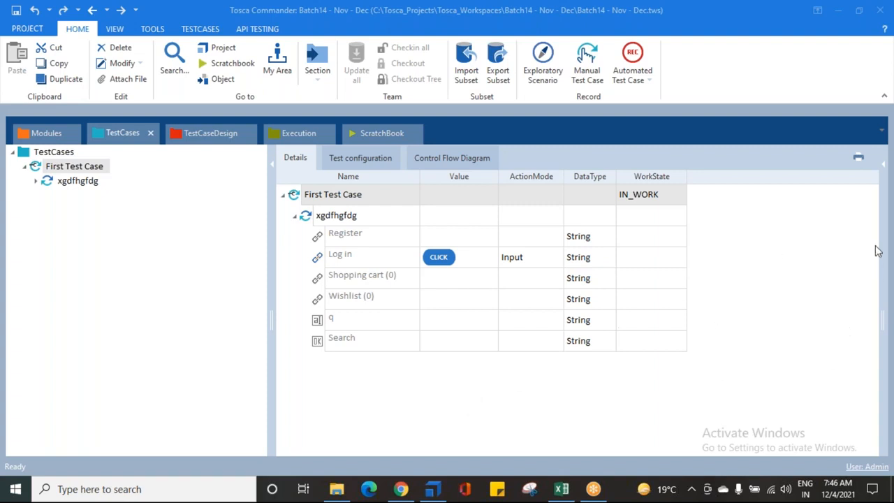
- Run the test step xgdfhgfdg of First Test Case in the ScratchBook
left_click(600, 399)
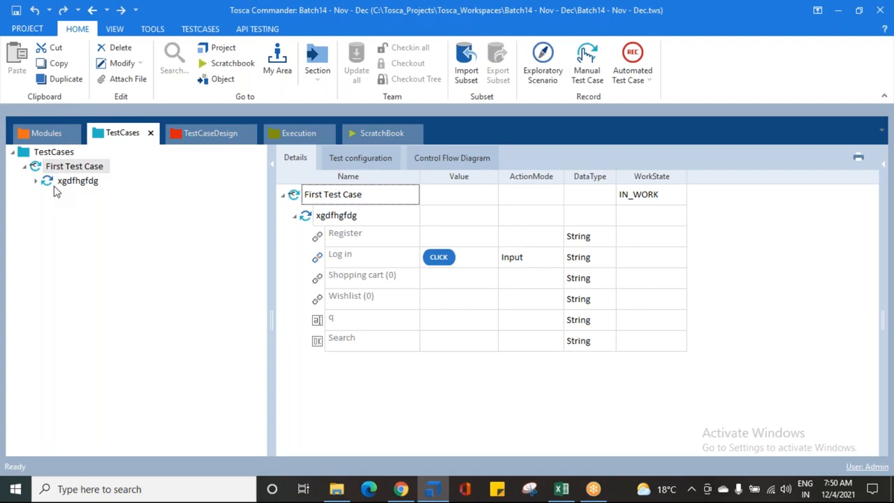
left_click(51, 183)
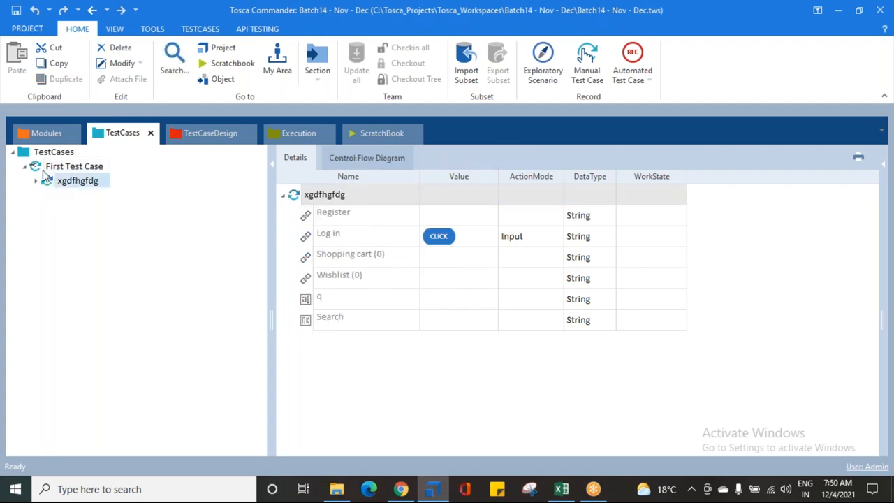
left_click(40, 168)
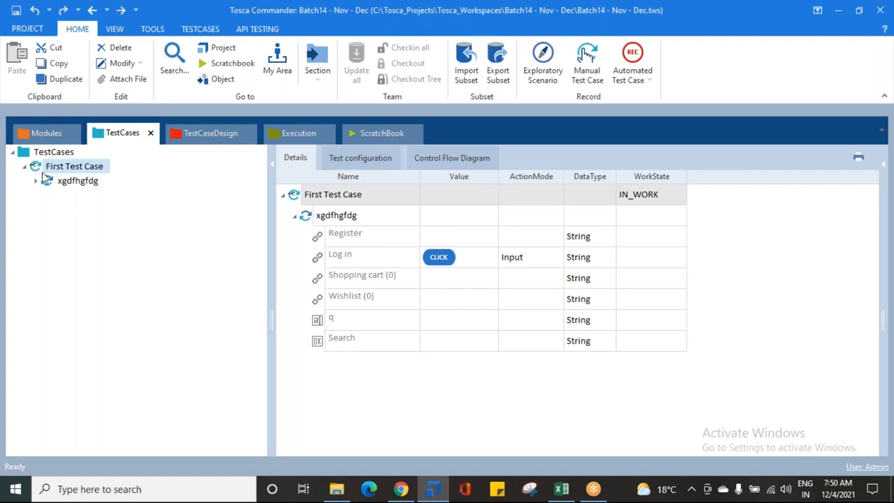
left_click(50, 186)
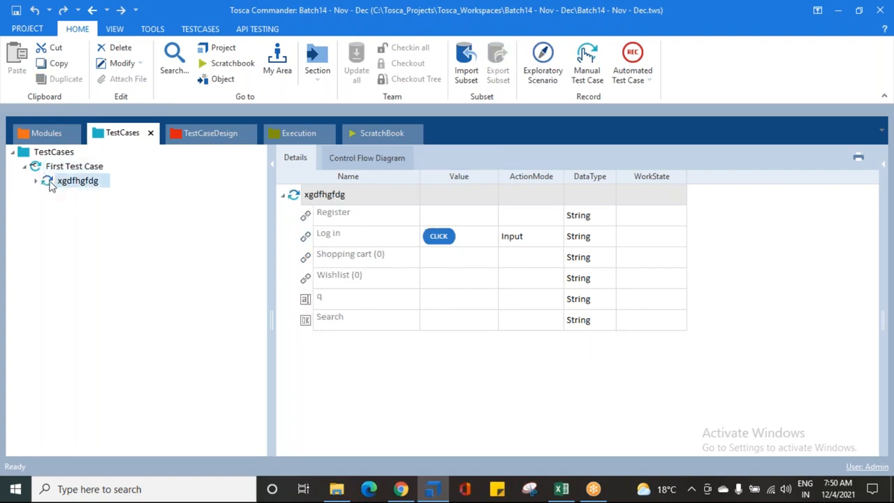
right_click(50, 186)
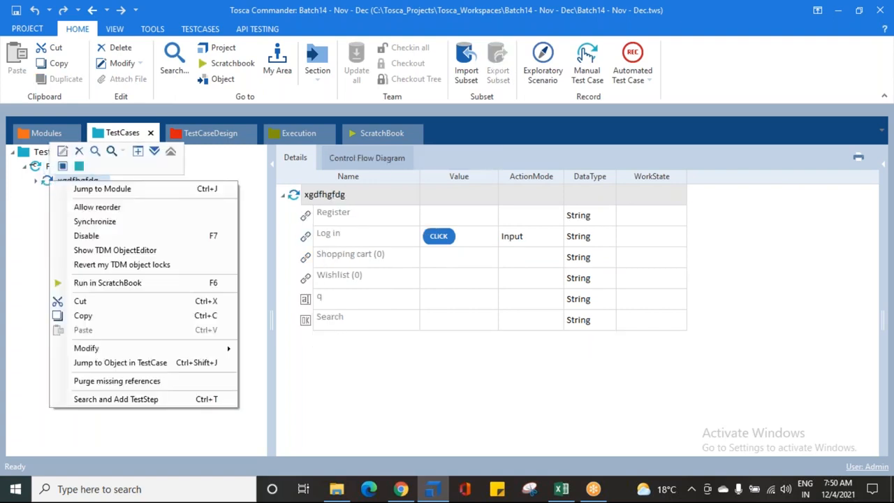
left_click(96, 281)
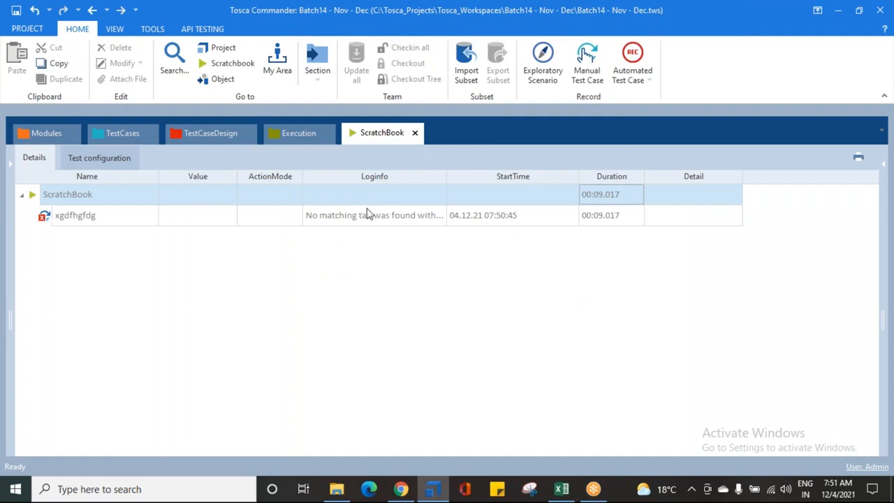
- Open and enlarge the full Loginfo message of the xgdfhgfdg run, and read its text and title property
left_click(417, 217)
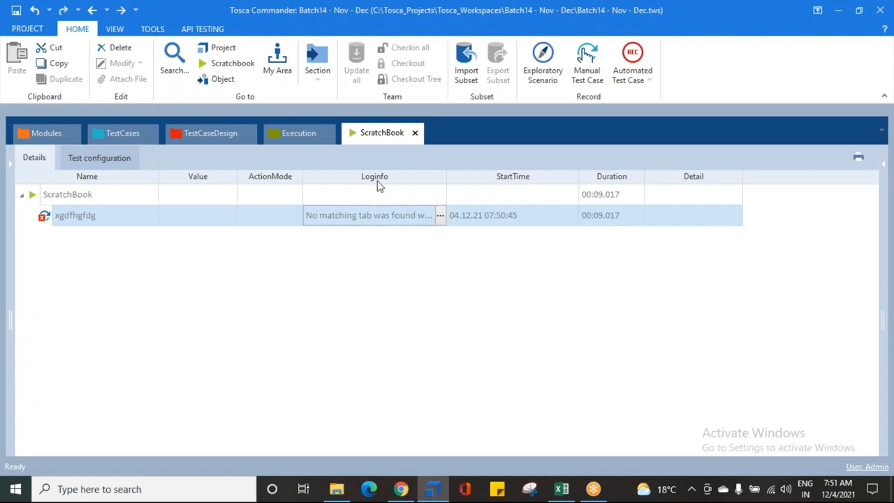
left_click(441, 217)
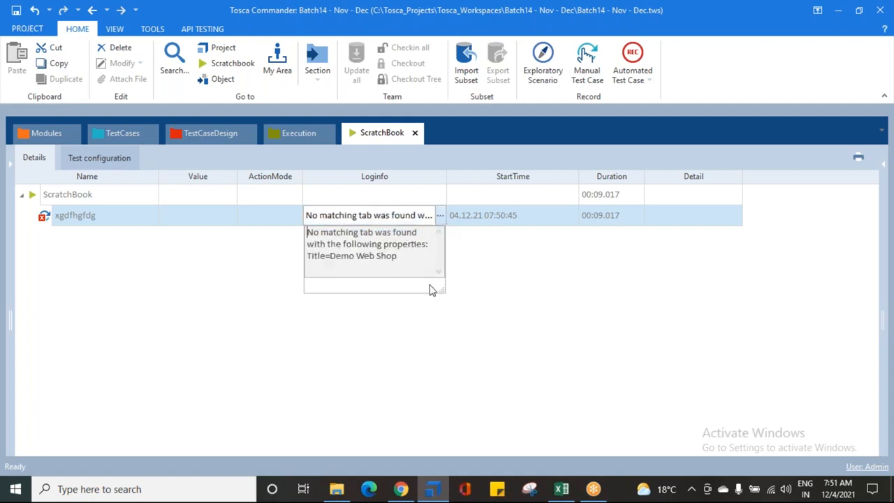
left_click_drag(440, 292, 619, 324)
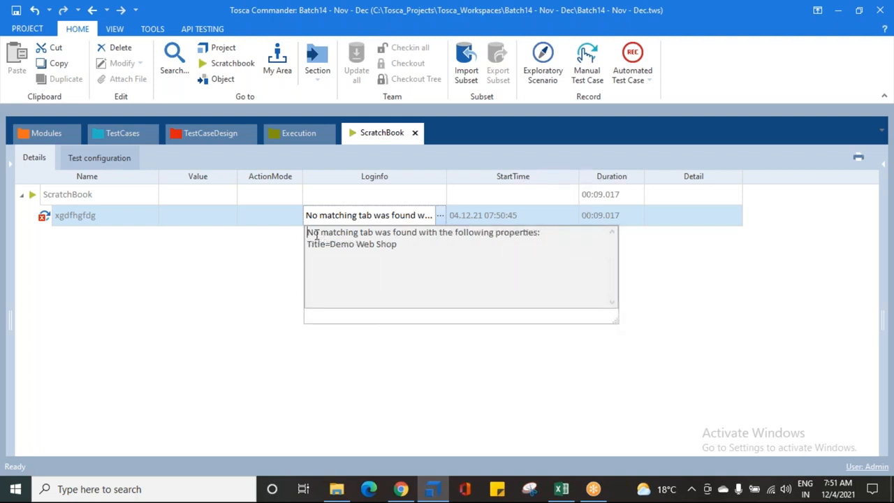
left_click_drag(308, 235, 541, 238)
left_click_drag(330, 245, 397, 244)
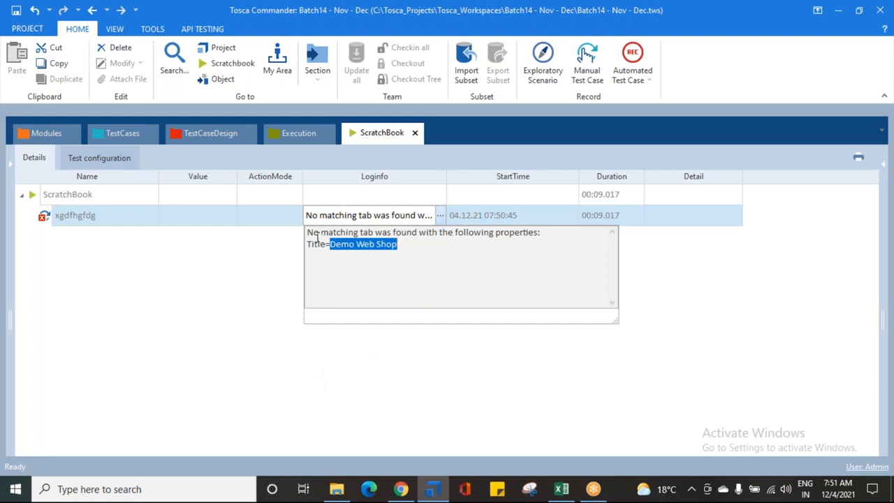
left_click_drag(308, 232, 359, 236)
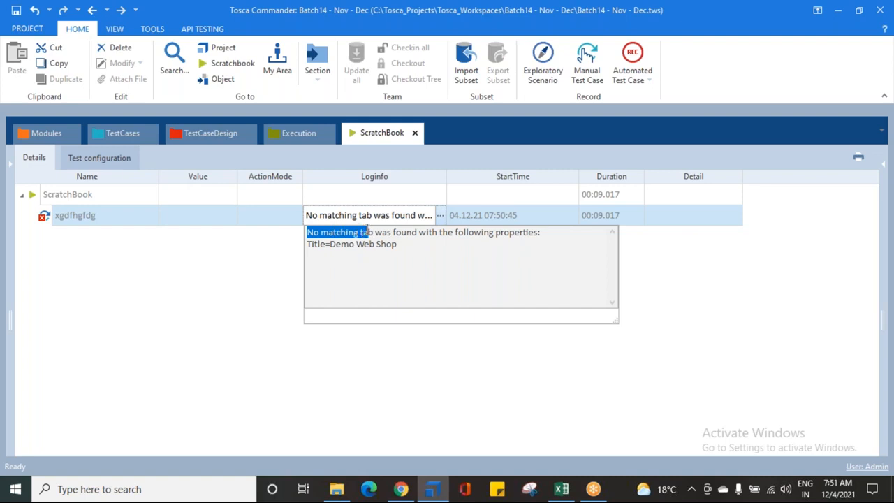
left_click_drag(331, 244, 412, 232)
- Switch to Chrome to check the open Demo Web Shop page, and reread the run's Loginfo message in Tosca Commander
left_click(398, 491)
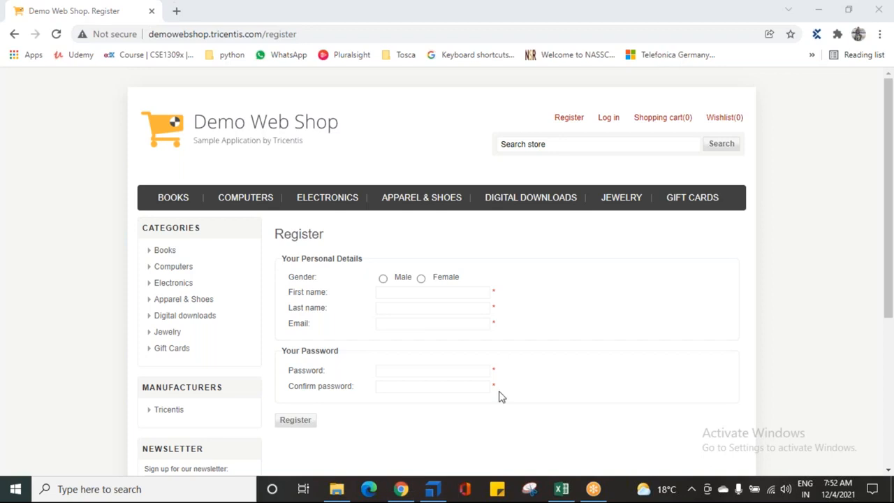
left_click(433, 489)
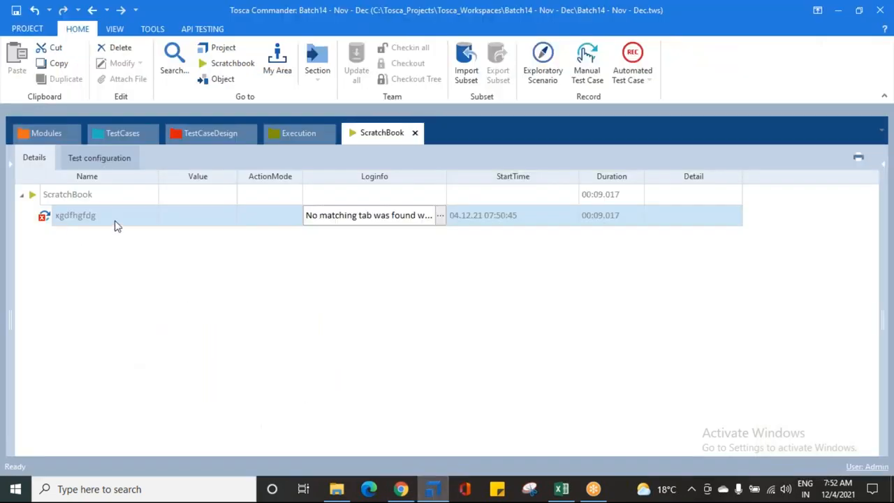
left_click(282, 276)
left_click(59, 220)
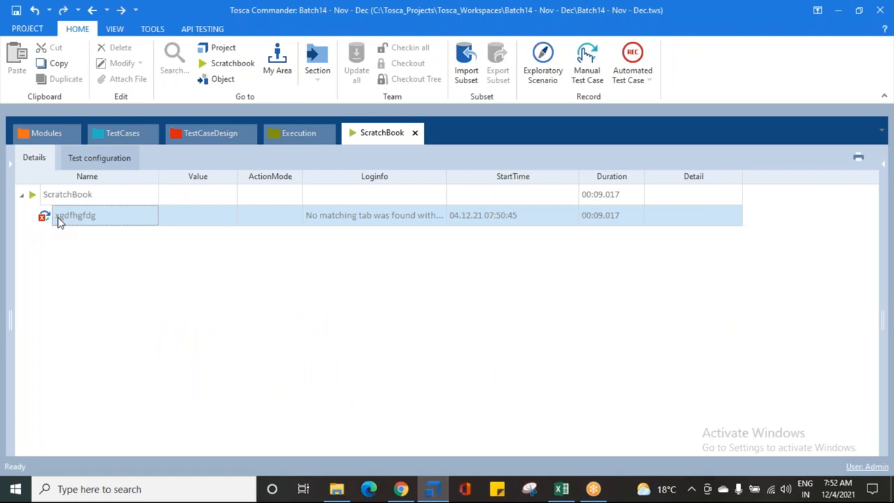
left_click(419, 220)
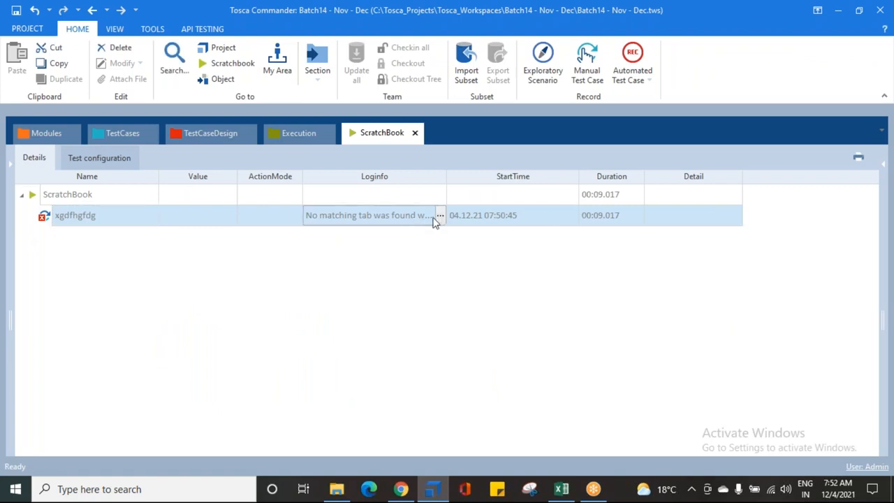
left_click(440, 216)
left_click_drag(312, 233, 360, 233)
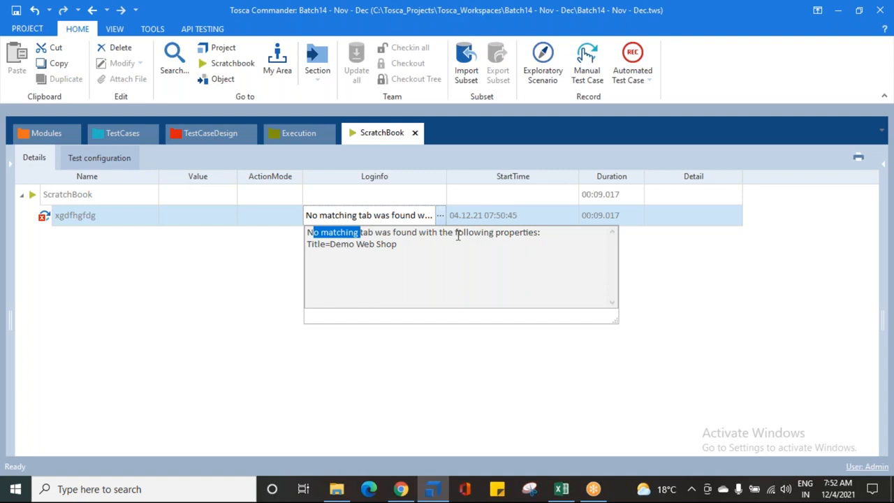
left_click_drag(331, 245, 398, 245)
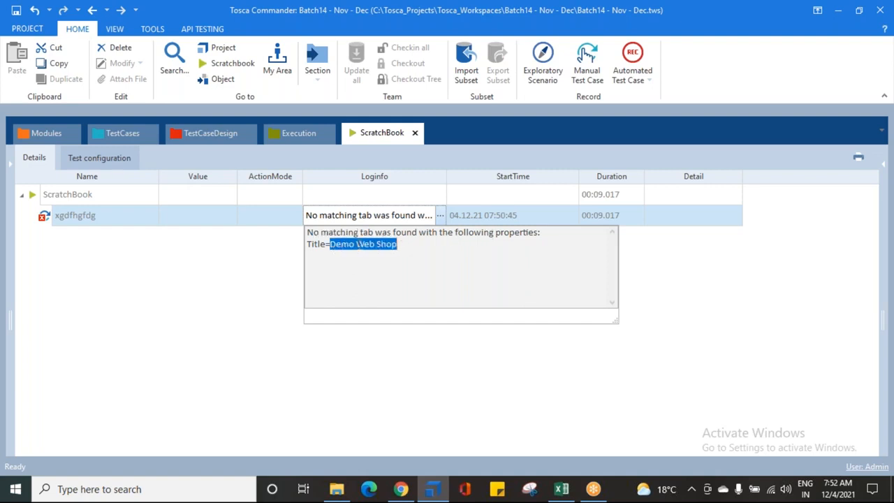
- Jump from the xgdfhgfdg ScratchBook entry to its test step, and from there to the underlying module
left_click(96, 244)
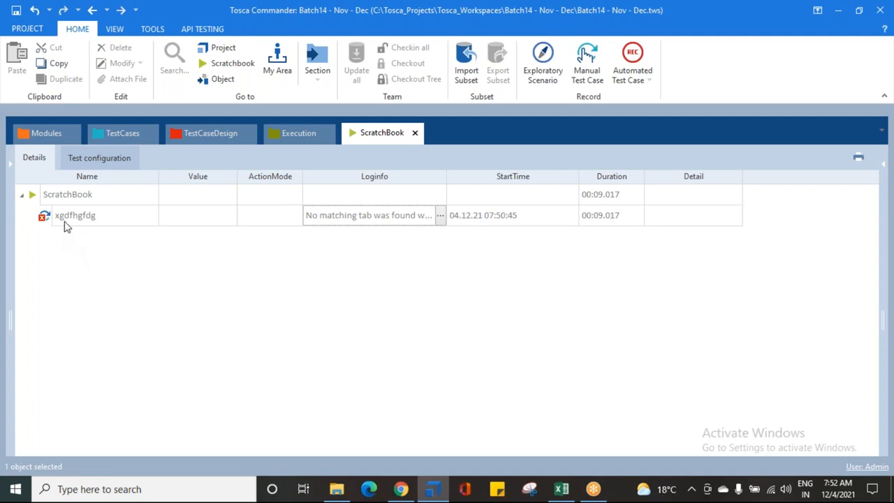
right_click(69, 222)
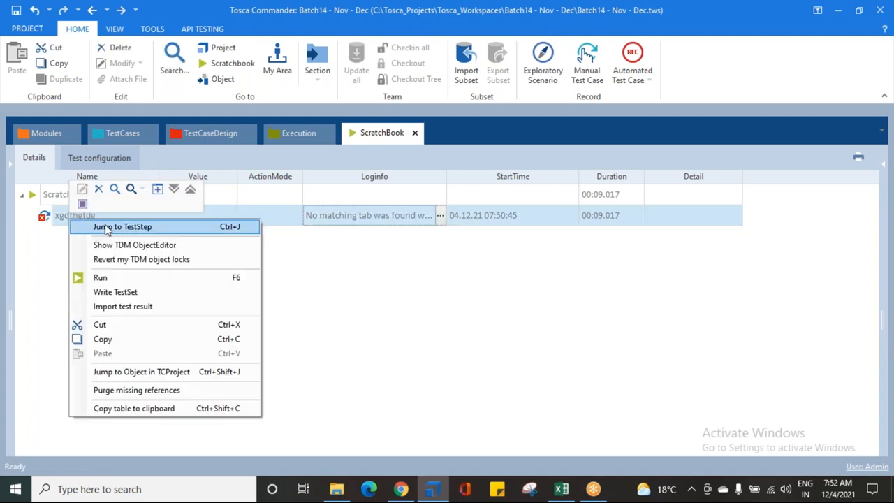
left_click(104, 227)
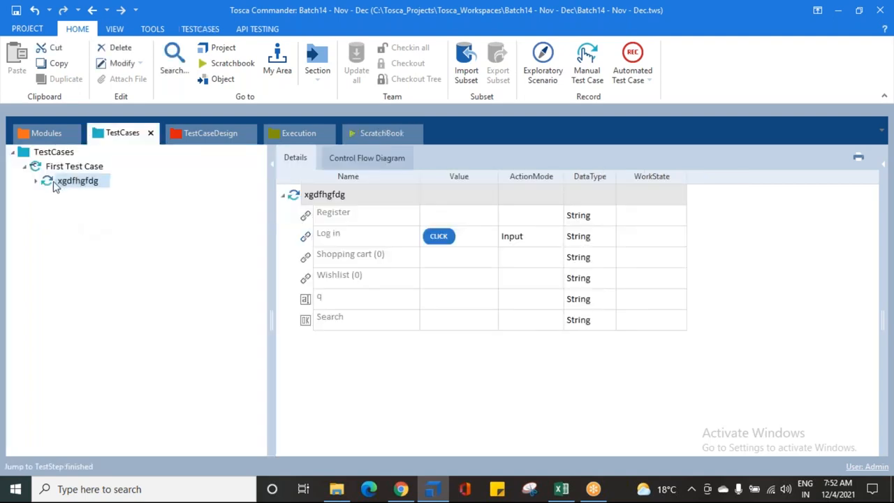
right_click(59, 183)
left_click(90, 187)
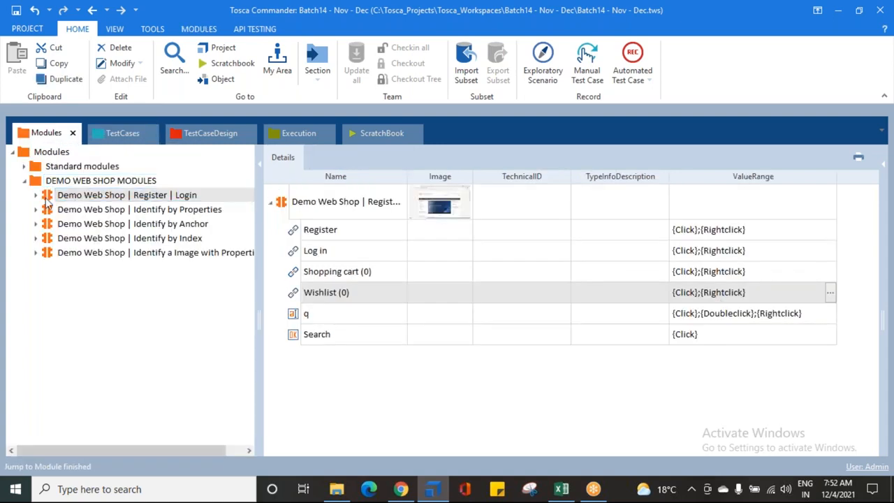
- Show and widen the properties of the Demo Web Shop | Register | Login module, examine its Title value, and hide them again
left_click(883, 165)
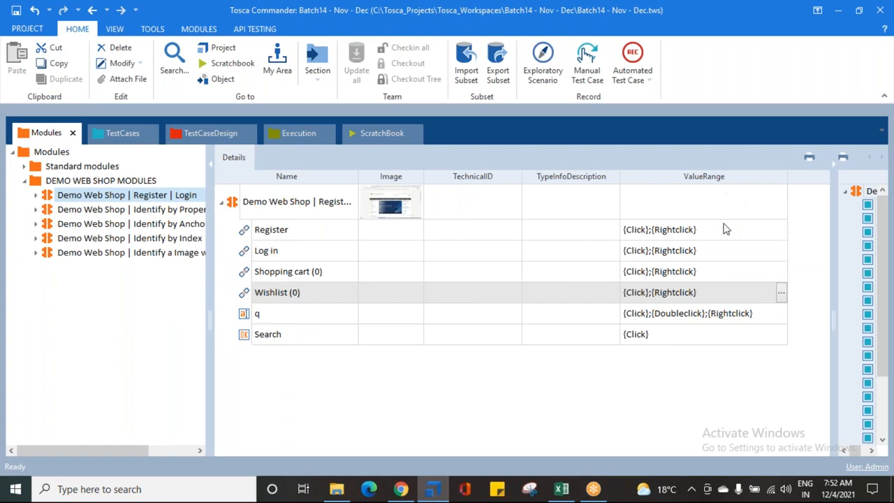
left_click_drag(835, 247, 596, 251)
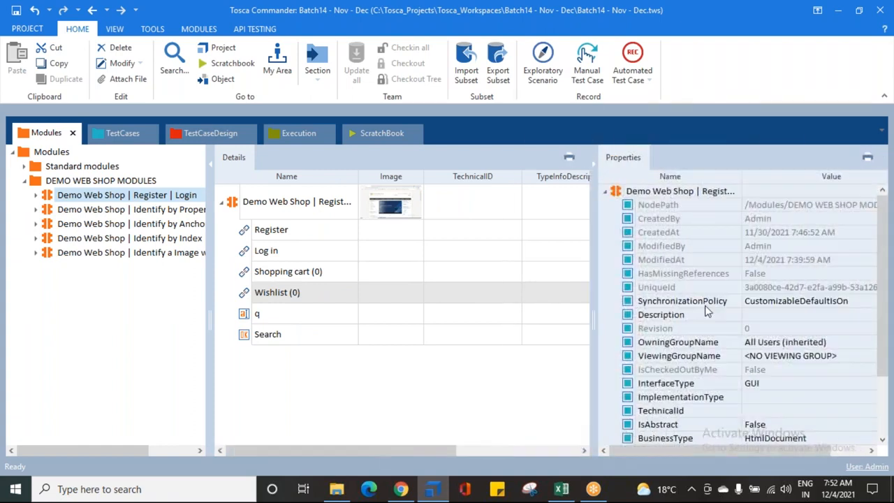
scroll(716, 363, "down", 2)
left_click(673, 437)
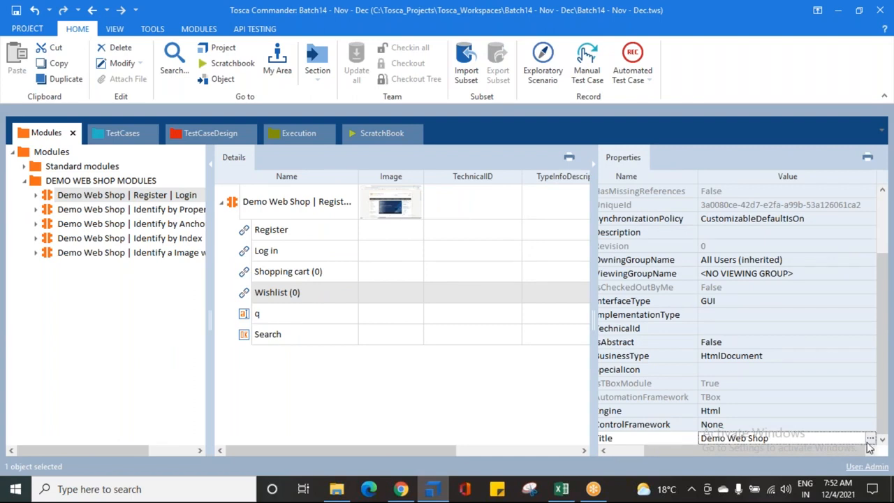
left_click(234, 204)
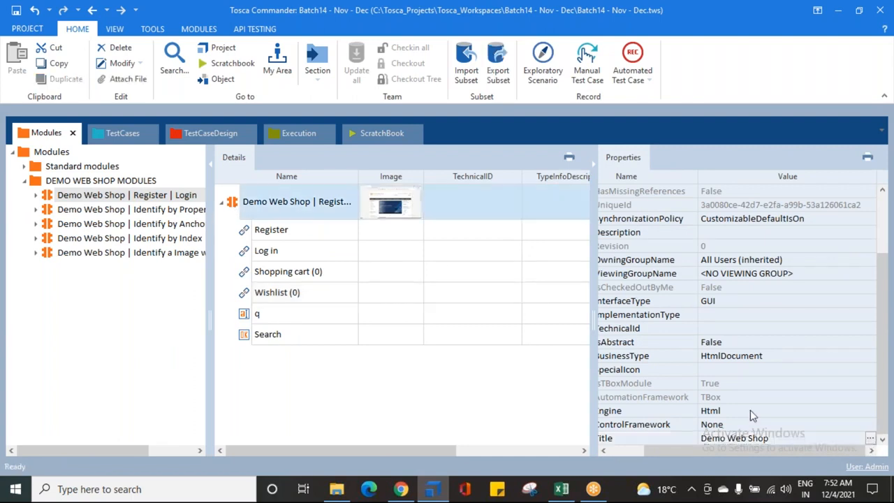
left_click(870, 439)
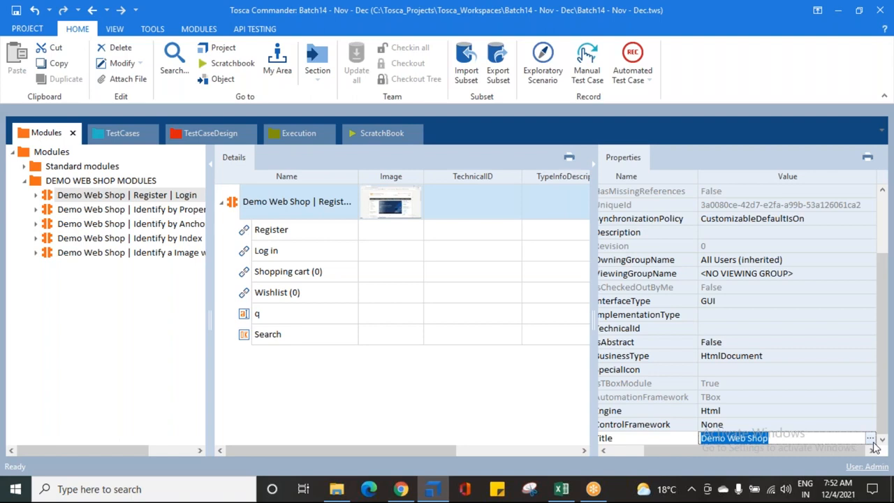
left_click_drag(777, 385, 708, 383)
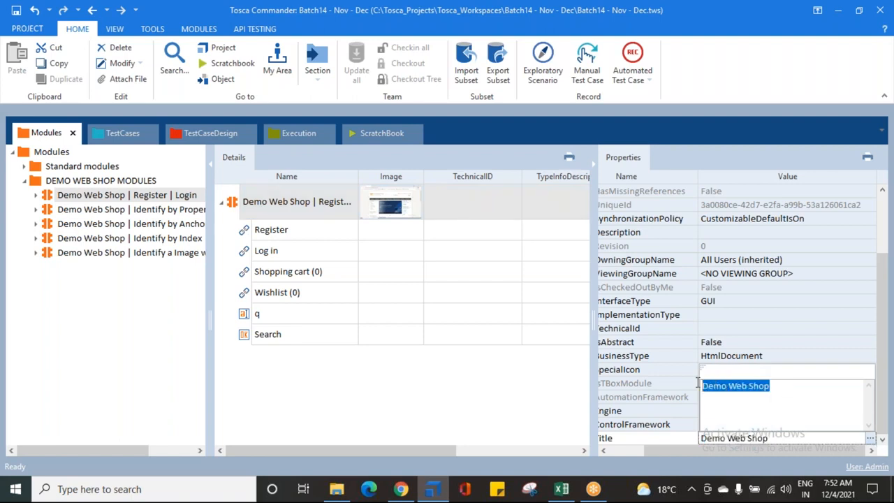
left_click(546, 403)
left_click(592, 165)
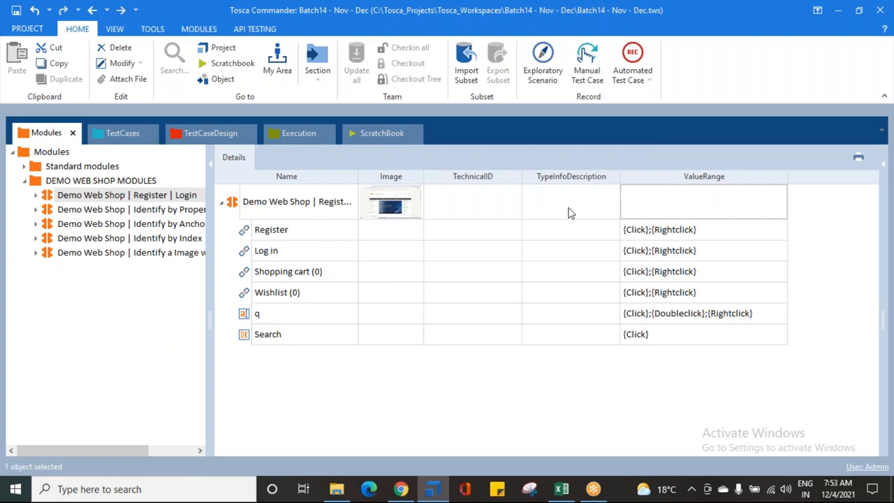
- Switch to Chrome, compare the tab titles of the Demo Web Shop home and Register pages, and return to Tosca Commander
left_click(401, 489)
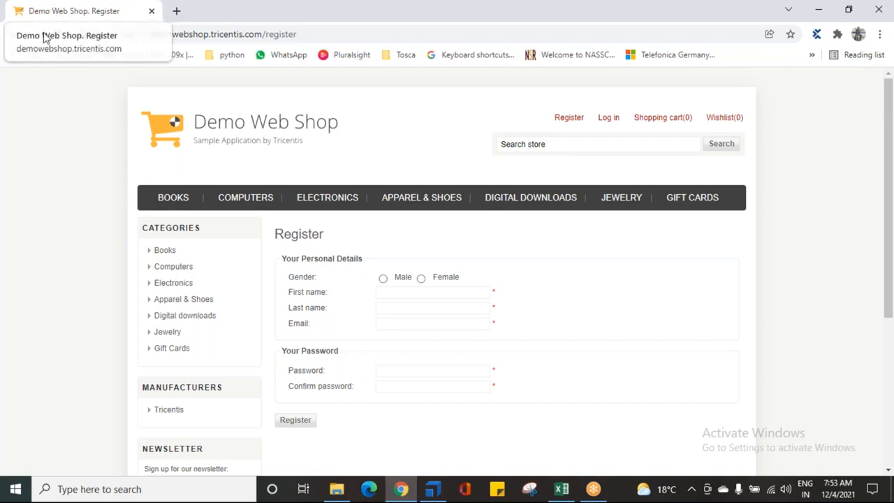
left_click(231, 124)
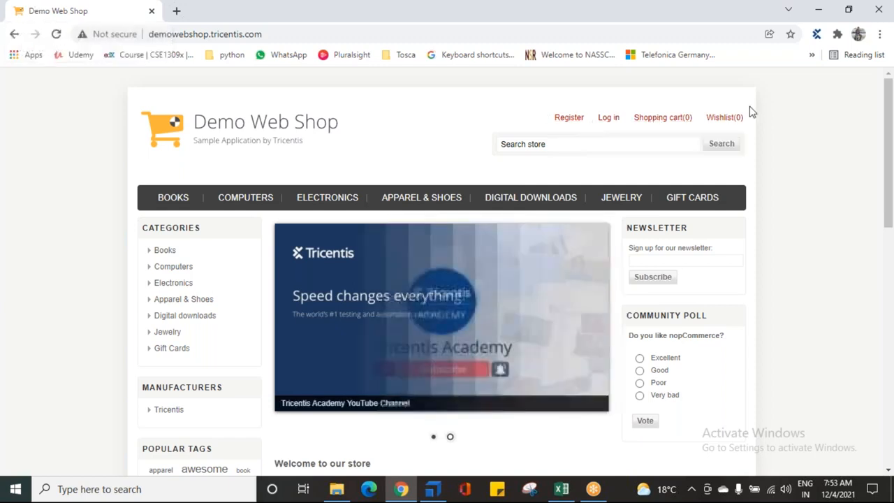
left_click(553, 120)
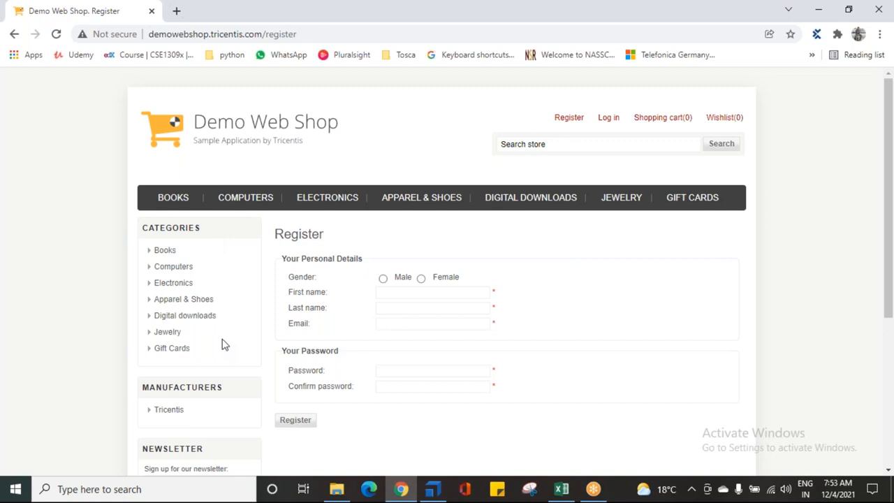
left_click(433, 489)
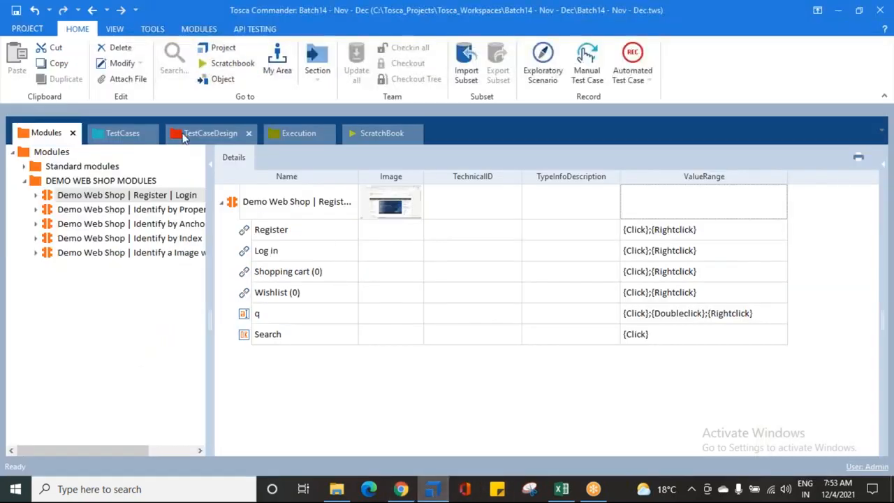
- Return to the ScratchBook and examine the title named in the xgdfhgfdg run's Loginfo message
left_click(371, 136)
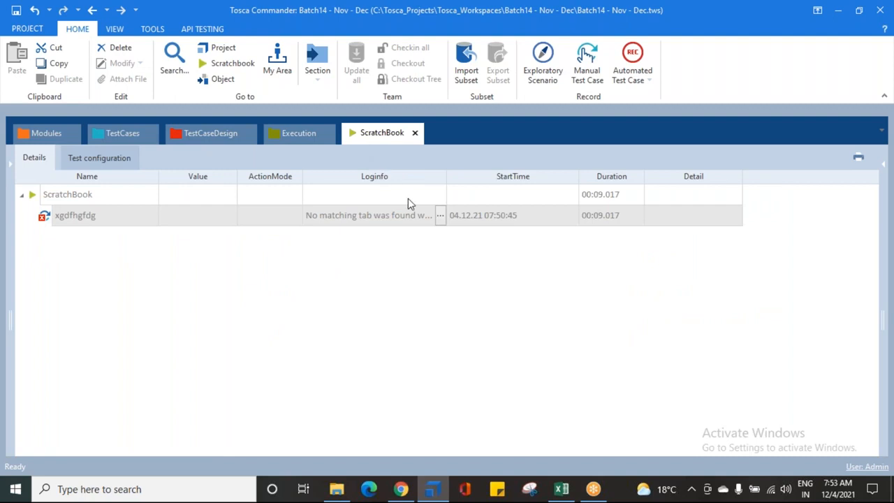
left_click(440, 218)
left_click_drag(470, 256, 240, 252)
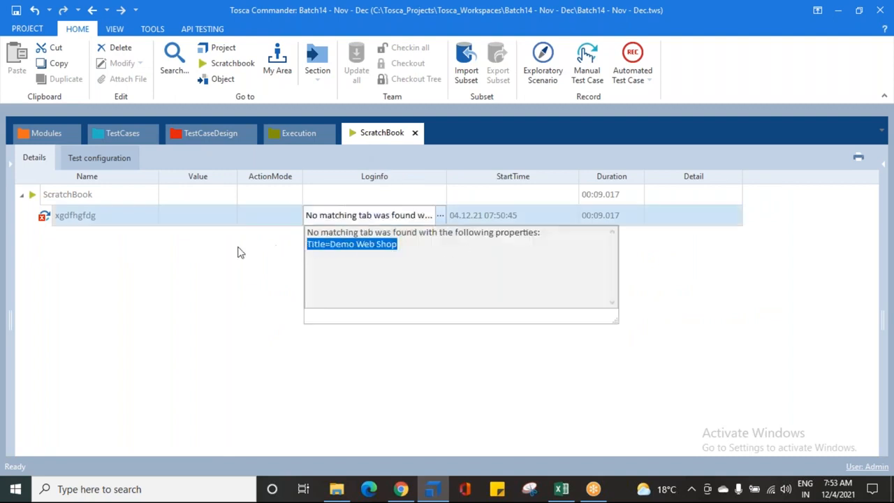
left_click(363, 245)
left_click_drag(310, 231, 364, 244)
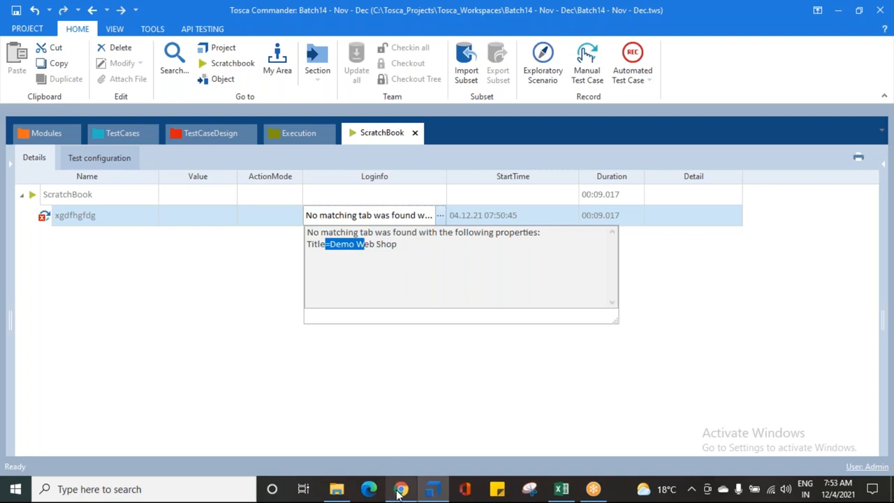
- Save the workspace and return to the xgdfhgfdg test step in TestCases
left_click(15, 14)
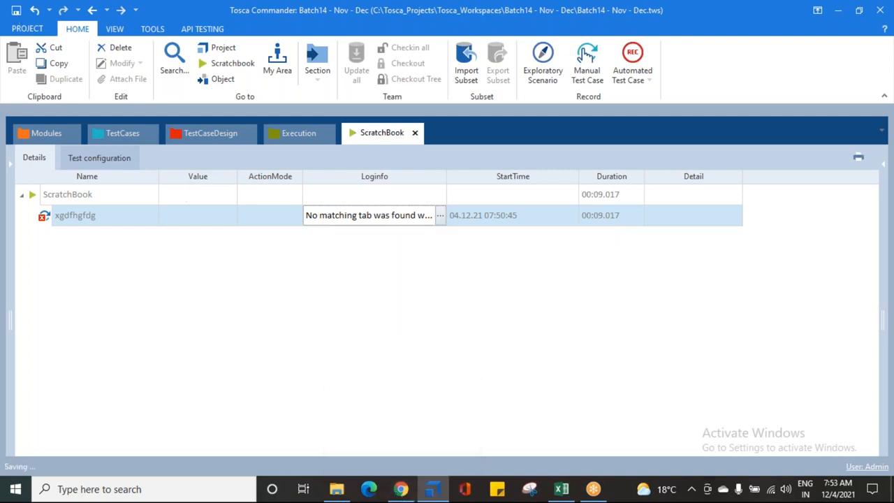
left_click(123, 131)
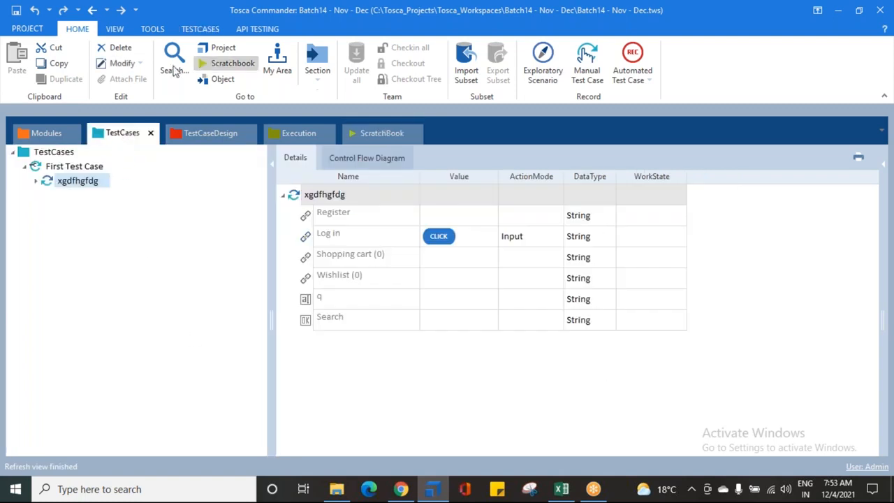
- Switch to Chrome and compare the tab titles of the Demo Web Shop home, Log in, Shopping cart and Register pages
left_click(401, 489)
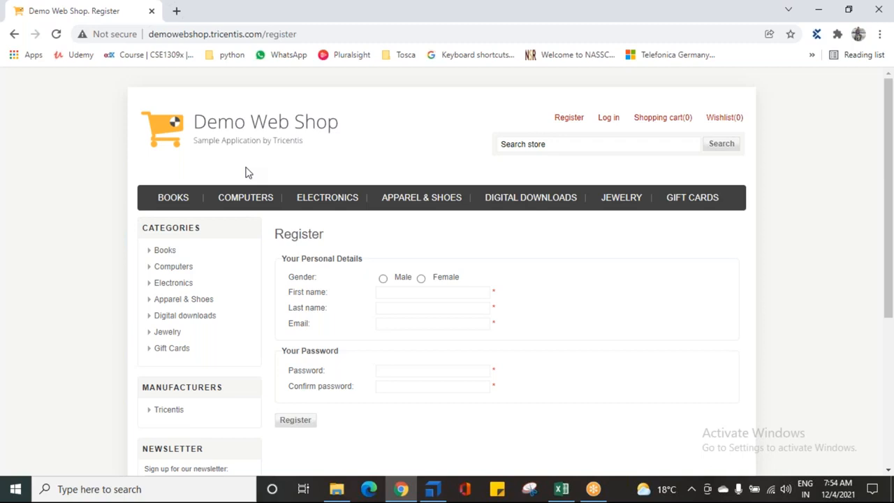
left_click(216, 133)
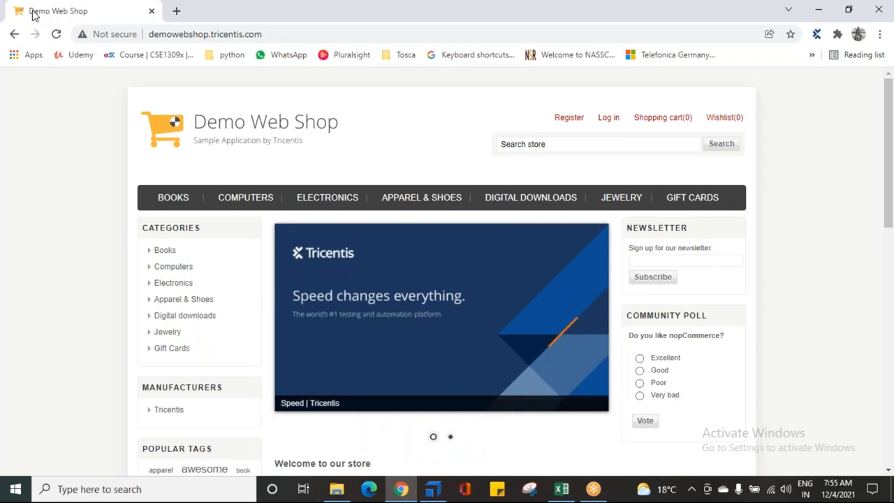
left_click(608, 120)
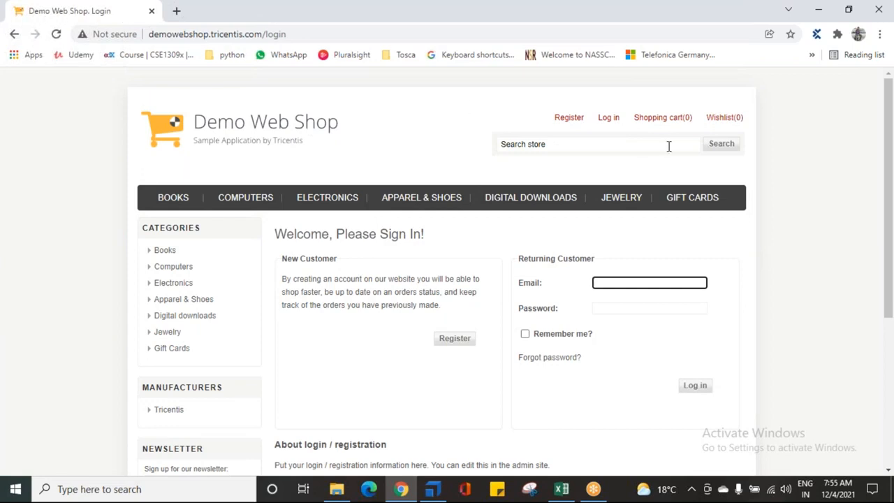
left_click(678, 124)
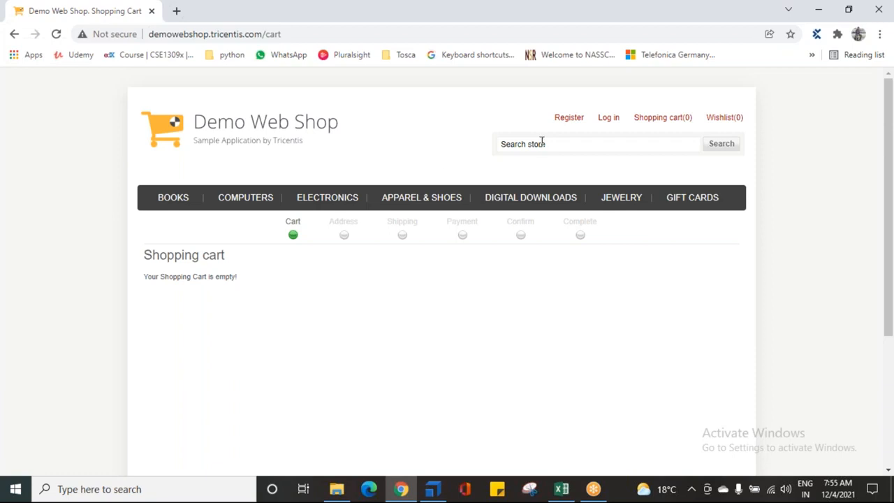
left_click(569, 119)
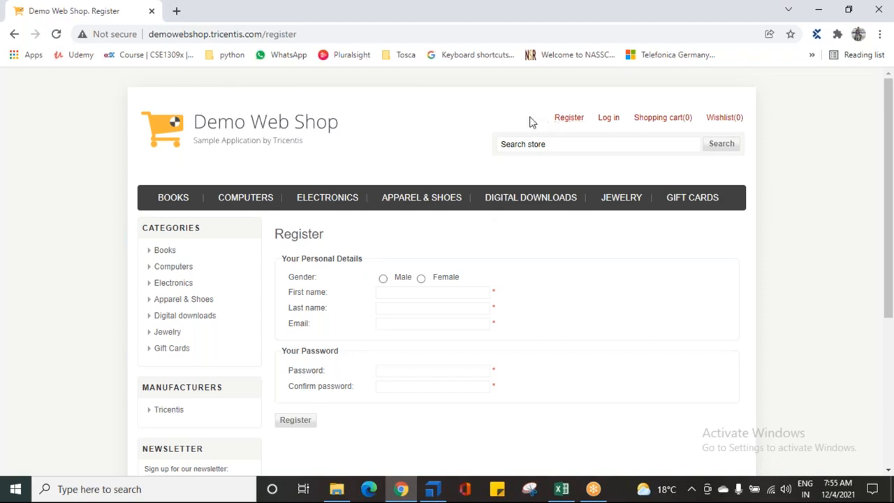
- Examine the shared header links on the Register page, and compare the tab titles of the Books and Computers pages
left_click_drag(533, 116, 581, 113)
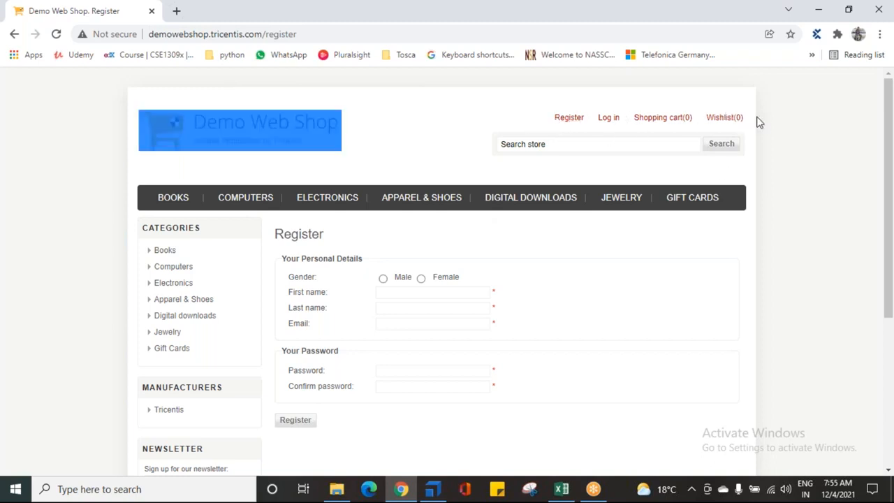
left_click_drag(753, 124, 515, 123)
left_click(515, 123)
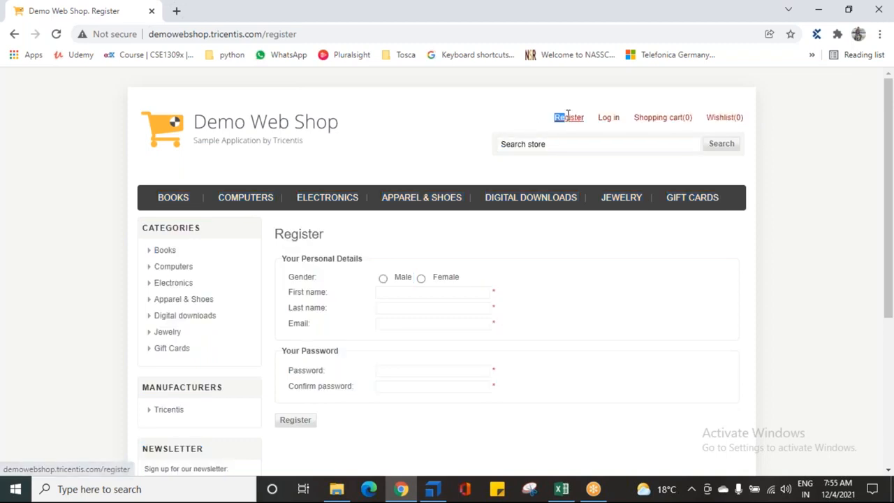
left_click_drag(592, 119, 744, 116)
left_click(513, 135)
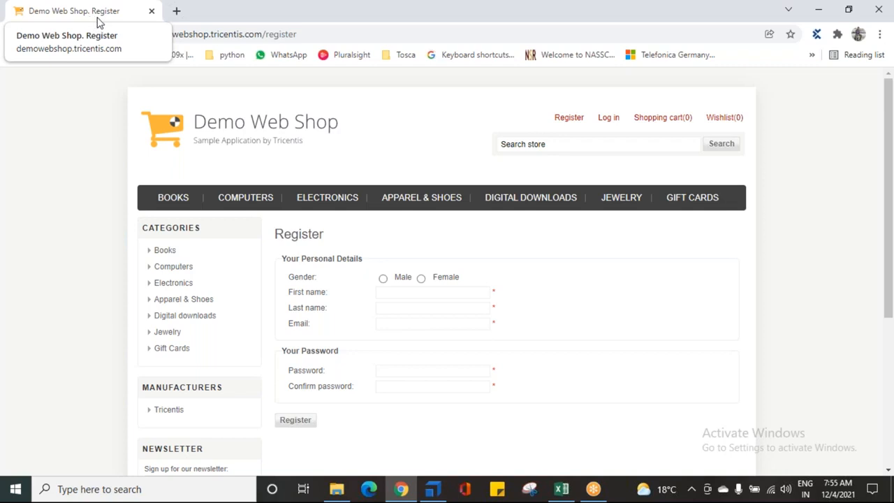
left_click(169, 208)
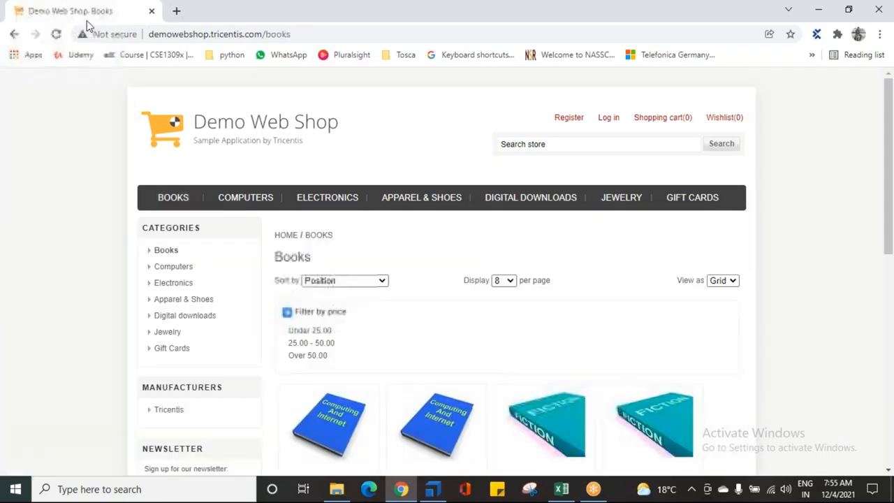
left_click(251, 197)
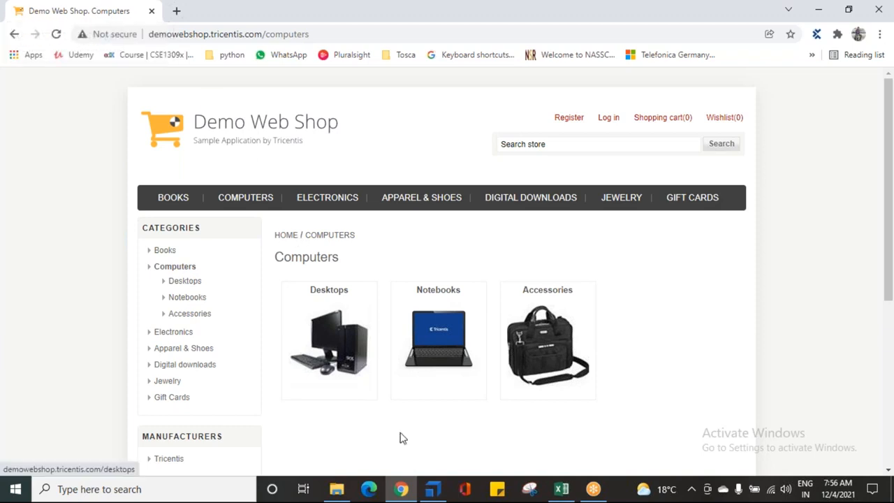
- Return to Tosca Commander and show the properties of the module underlying the xgdfhgfdg test step
left_click(423, 486)
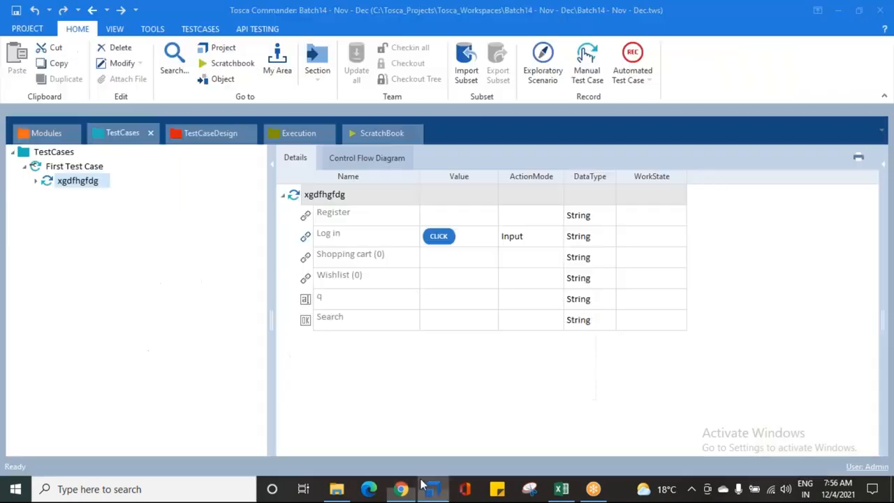
right_click(79, 182)
left_click(110, 189)
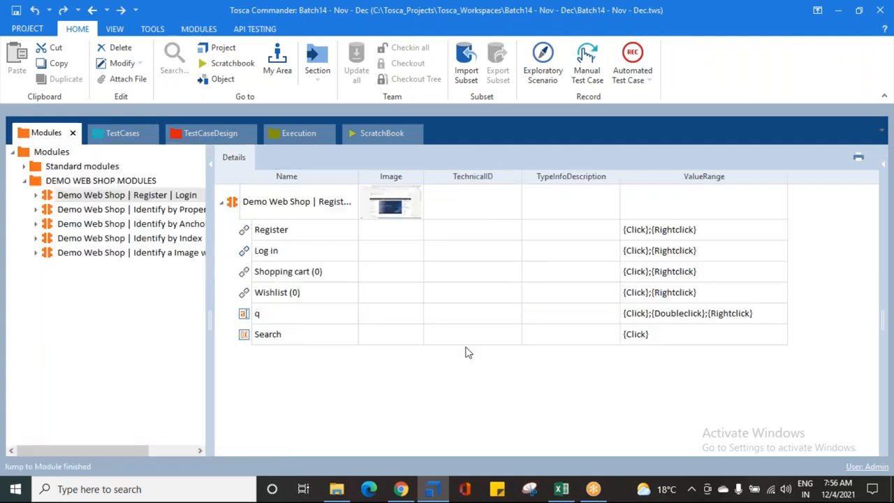
left_click(886, 167)
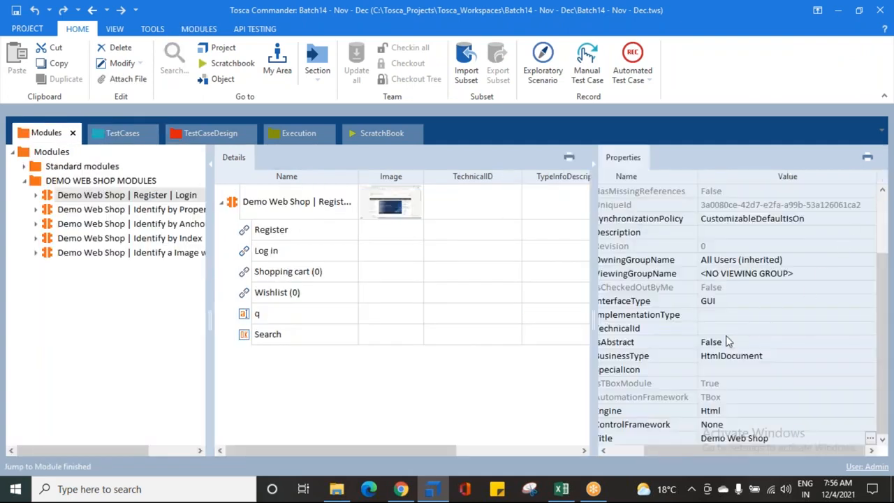
left_click(270, 201)
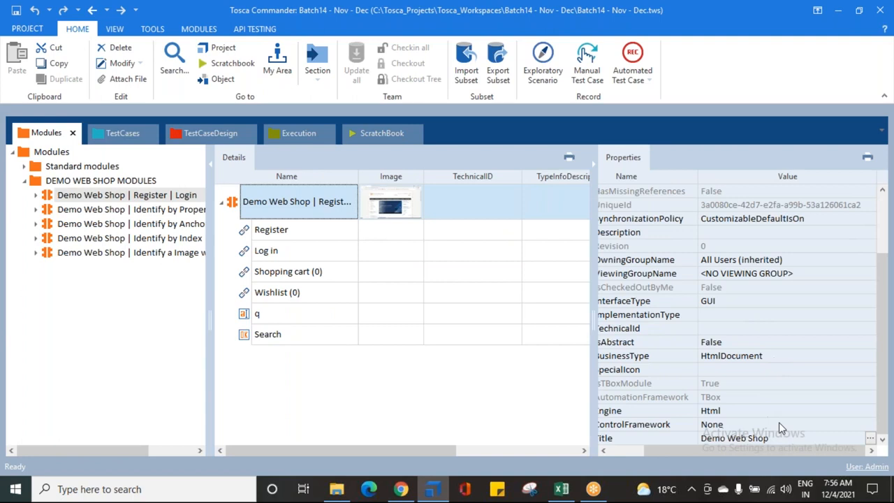
- Set the Title property of the Demo Web Shop | Register | Login module to Demo Web Shop*
left_click(871, 440)
left_click(782, 389)
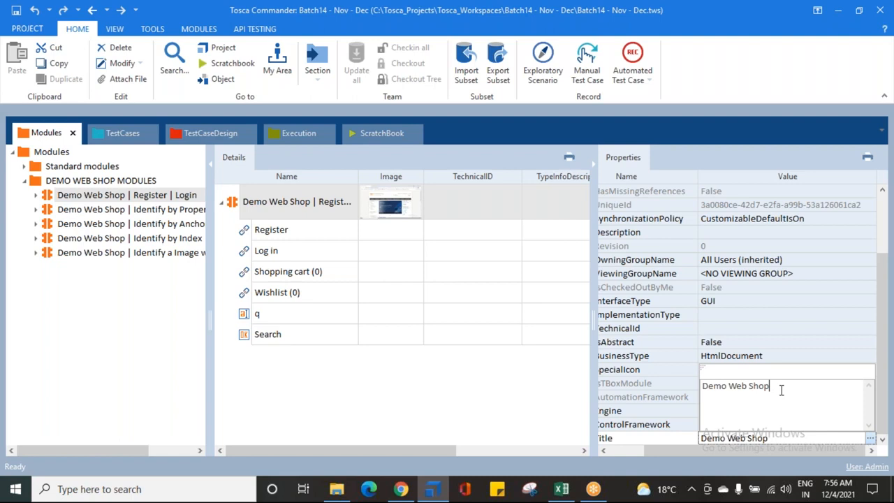
type("*")
left_click_drag(703, 386, 767, 387)
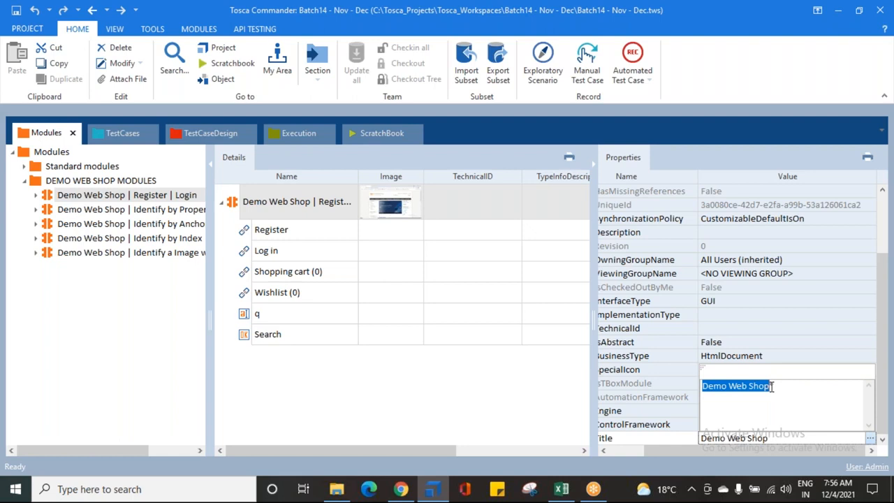
left_click(772, 387)
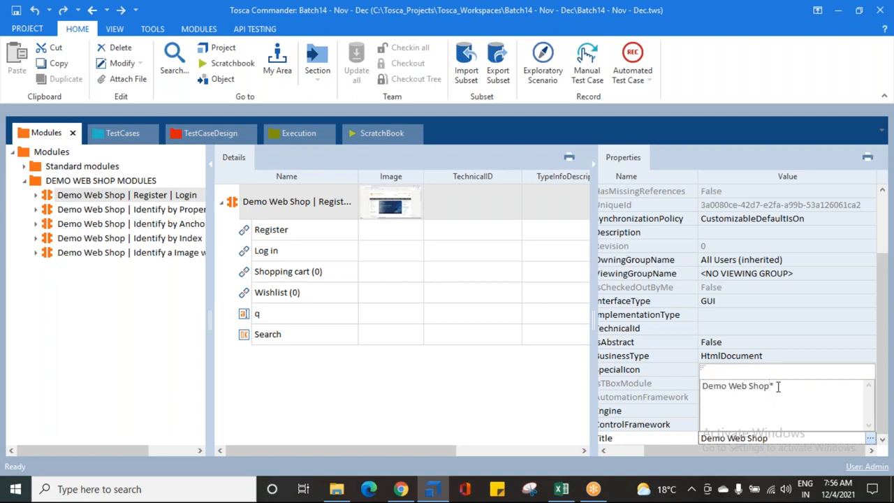
left_click_drag(770, 385, 776, 386)
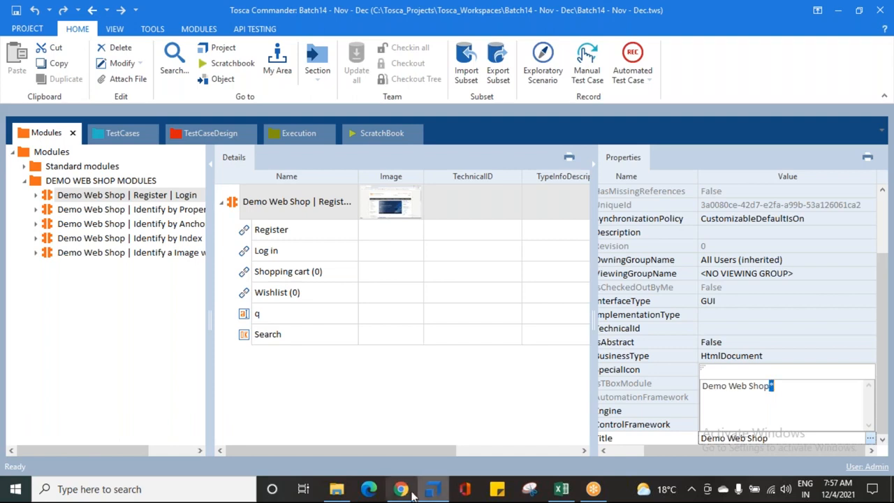
left_click(772, 390)
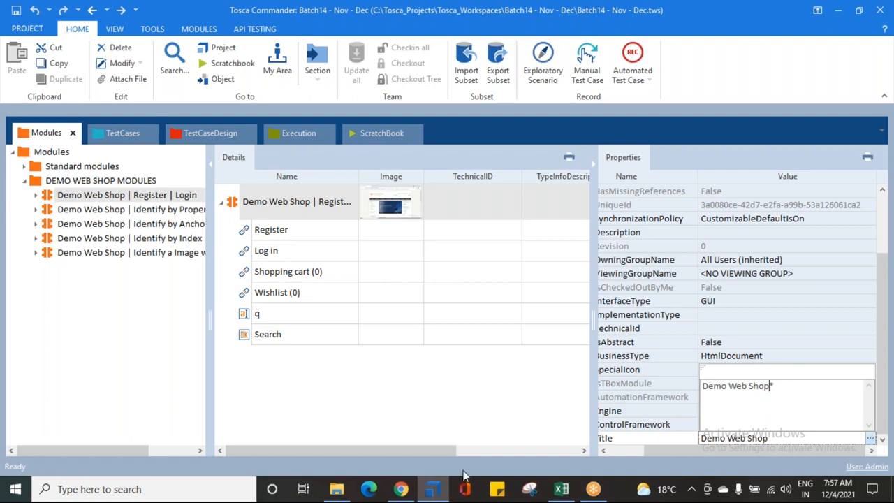
- Check the Computers page's tab title in Chrome against the asterisk in the module's Title value, and hide the module's properties
left_click(410, 497)
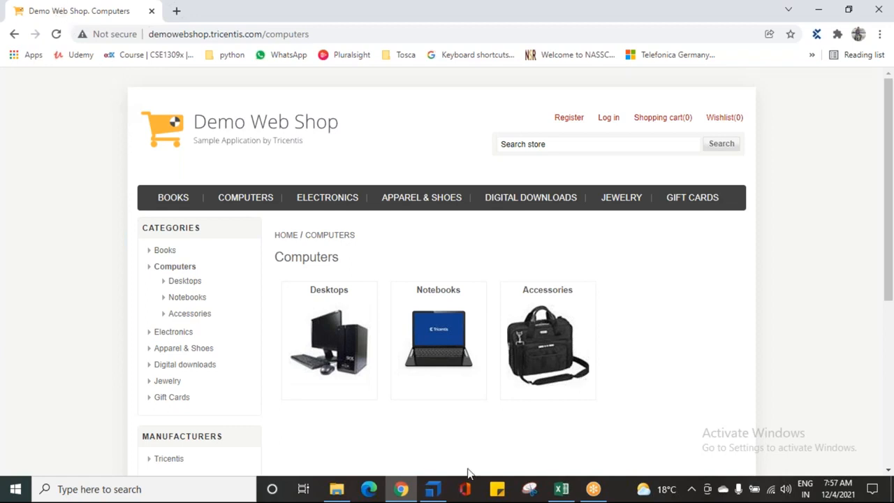
left_click(434, 489)
left_click(871, 439)
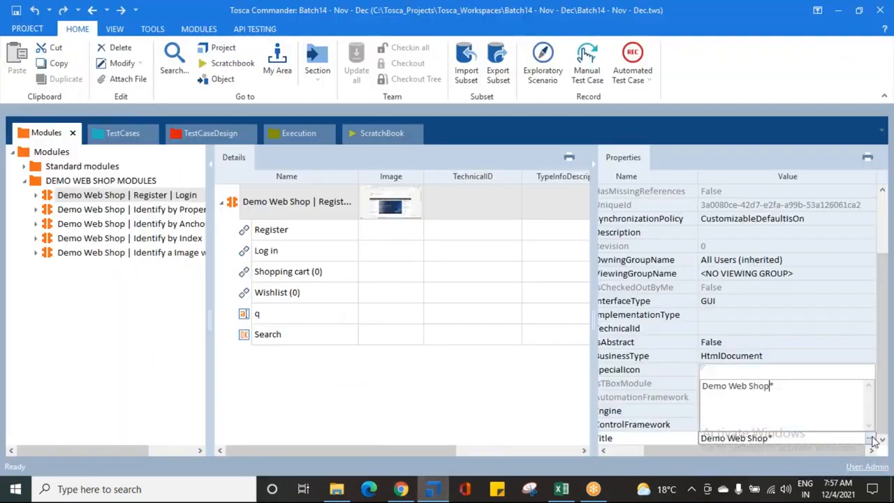
left_click_drag(770, 385, 776, 386)
left_click(551, 402)
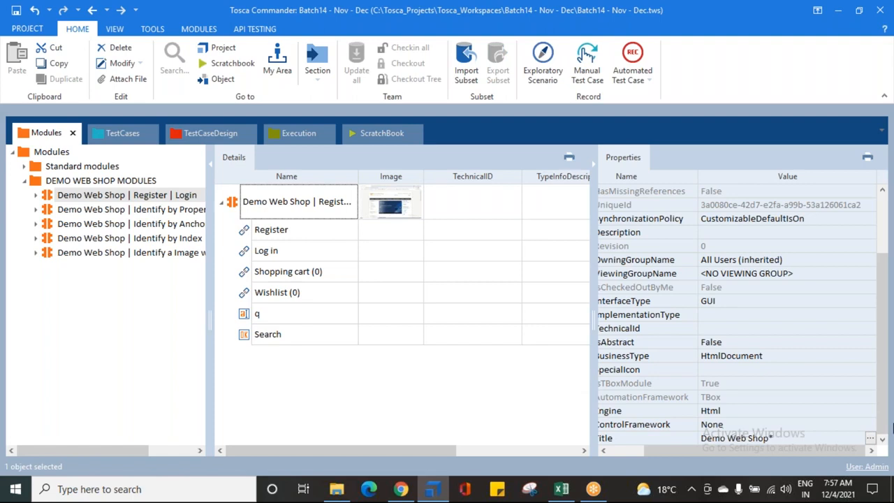
left_click(872, 438)
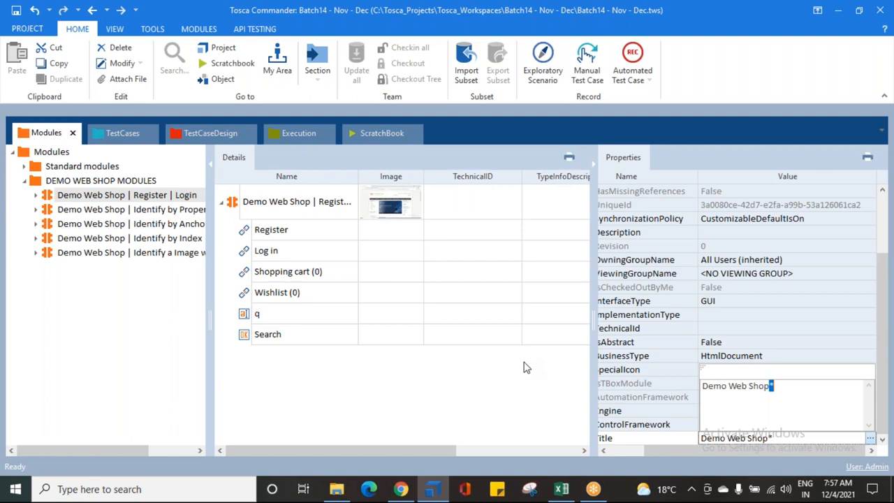
left_click(593, 162)
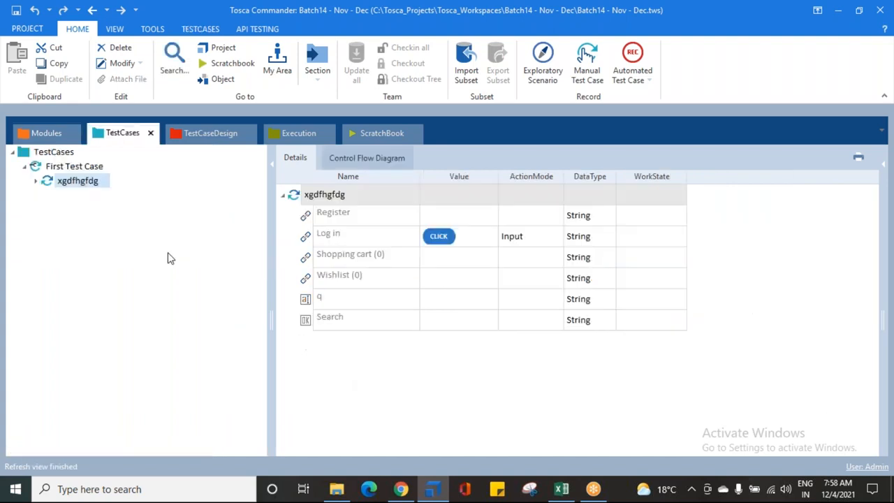
- Run the xgdfhgfdg test step from TestCases in the ScratchBook, and examine the run's result in Tosca Commander
left_click(75, 182)
right_click(84, 184)
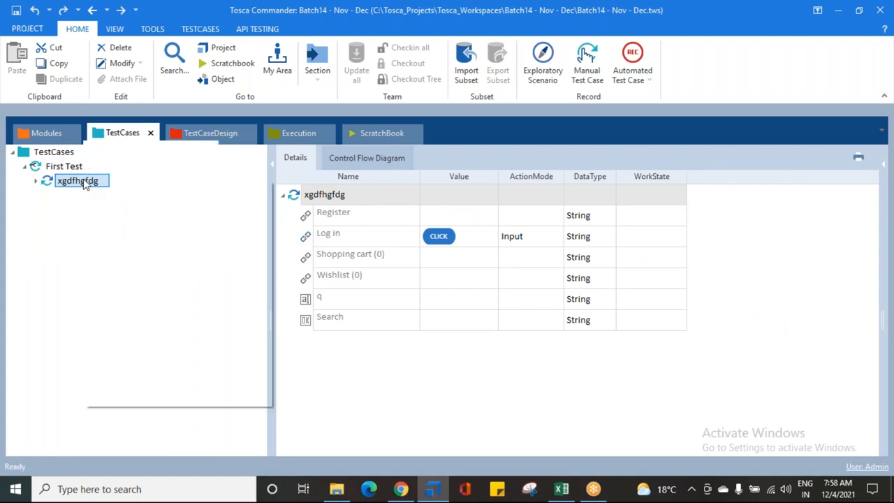
left_click(138, 282)
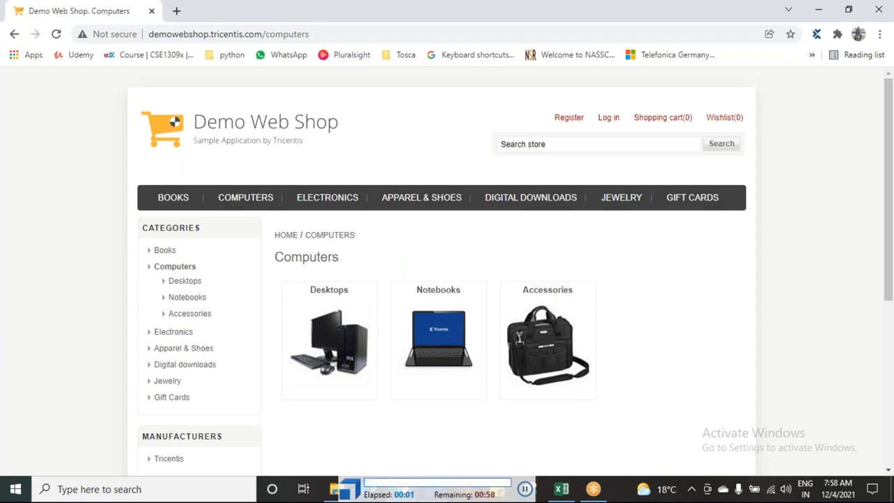
left_click(608, 119)
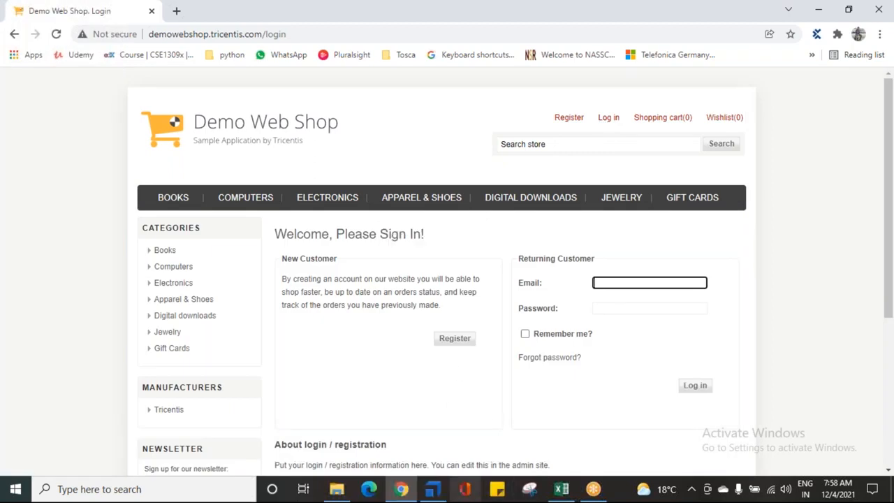
left_click(433, 489)
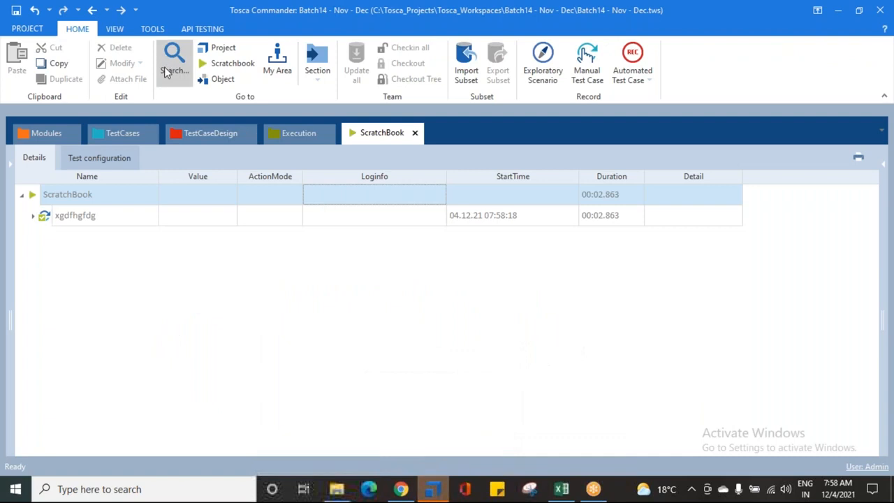
- Open the Jewelry page of Demo Web Shop in Chrome, and run the xgdfhgfdg test step in the ScratchBook against it
left_click(114, 136)
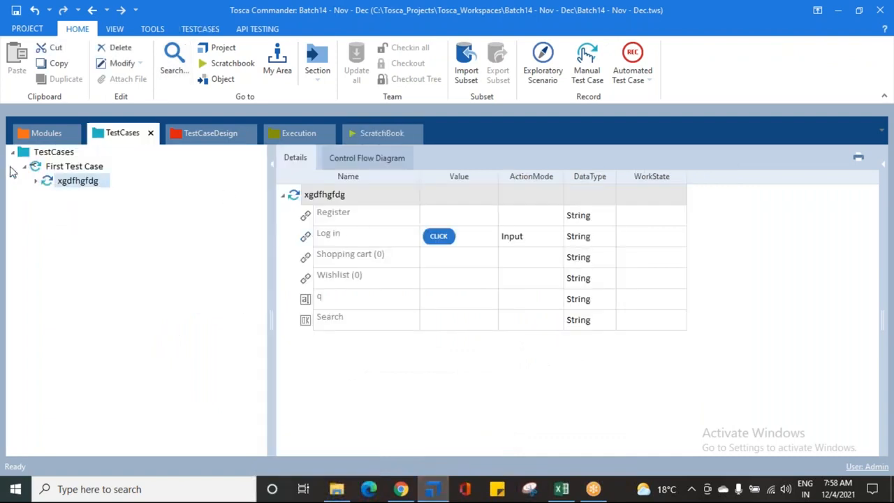
left_click(401, 489)
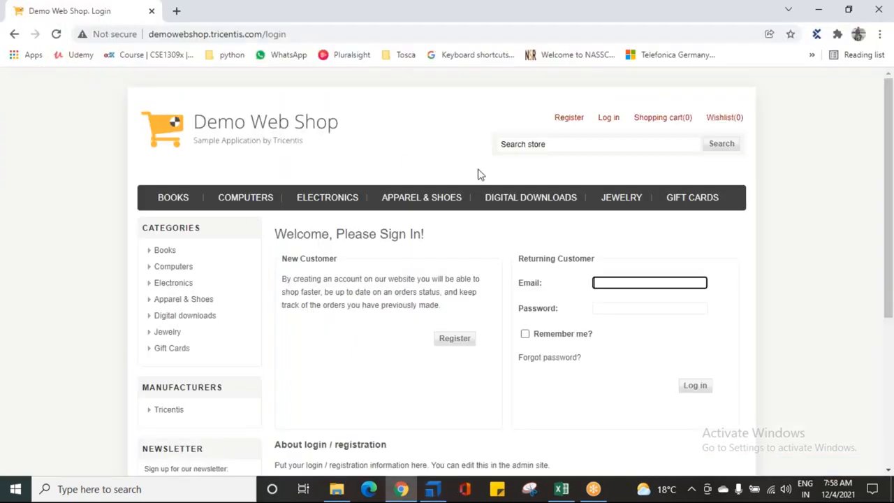
left_click(621, 198)
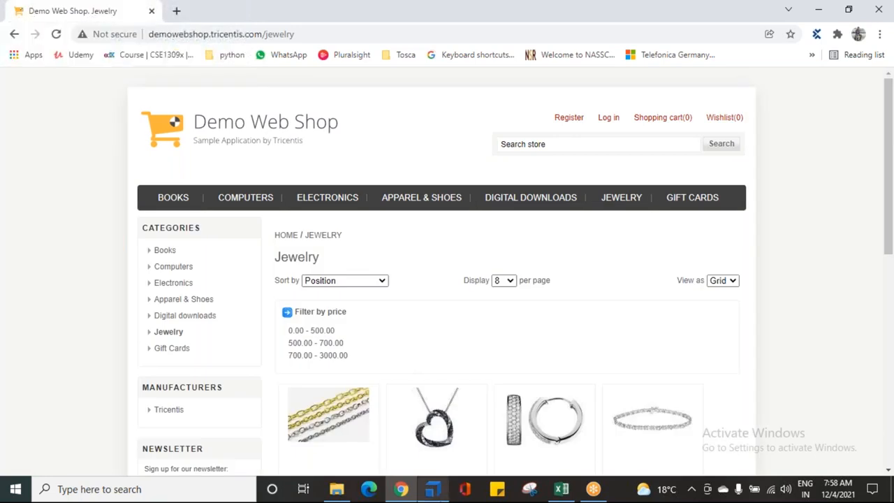
left_click(423, 491)
right_click(89, 183)
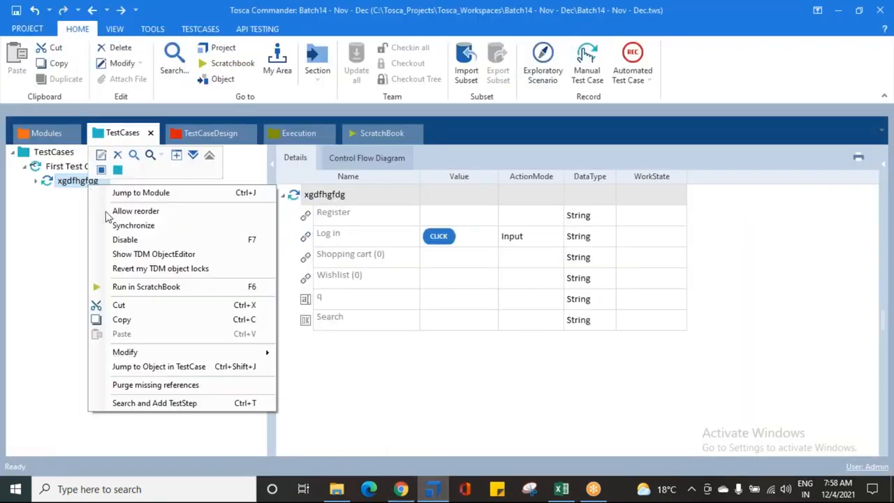
left_click(137, 287)
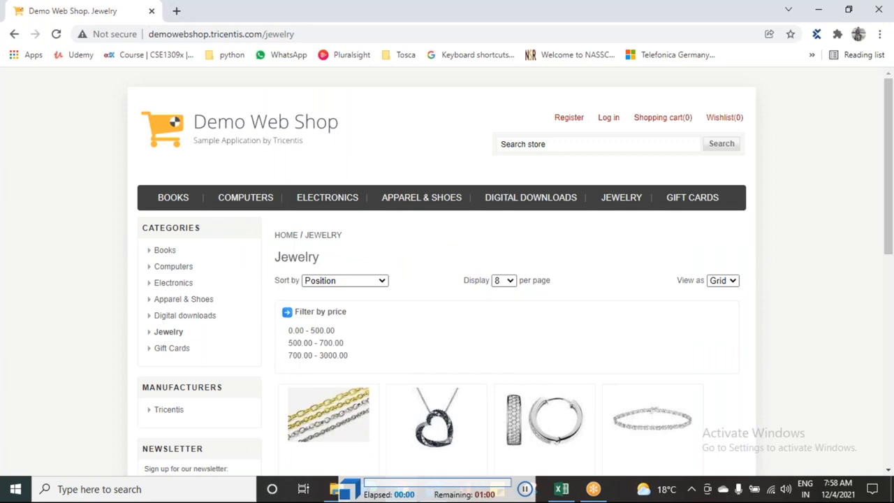
- Open the Log in page of Demo Web Shop in Chrome, and switch back to Tosca Commander
left_click(607, 121)
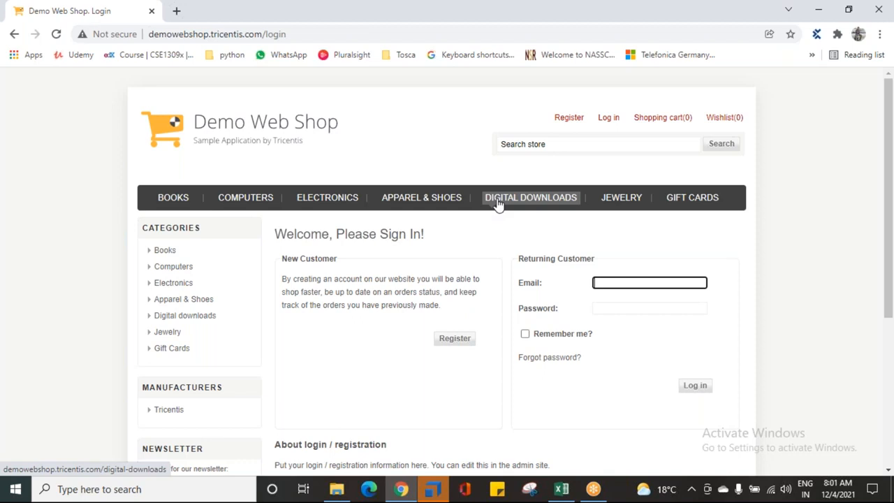
left_click(627, 28)
left_click(433, 489)
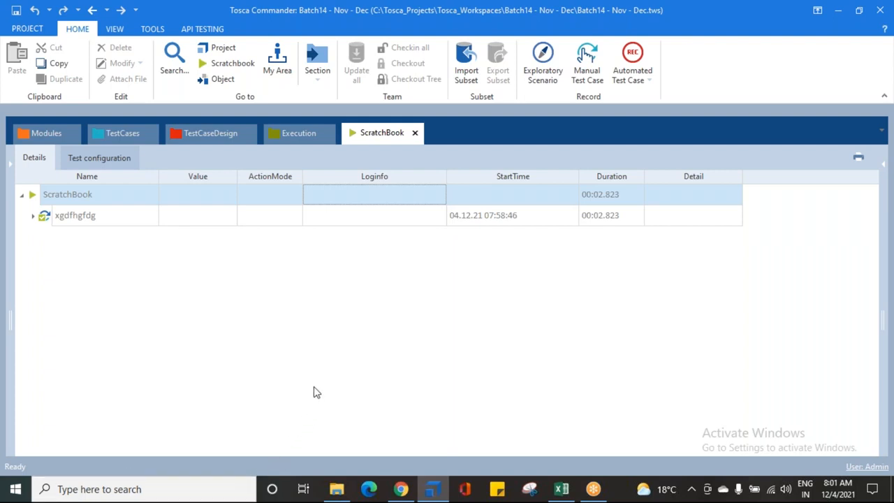
- Show the properties of the Demo Web Shop | Register | Login module in Modules and locate its Title property
left_click(23, 132)
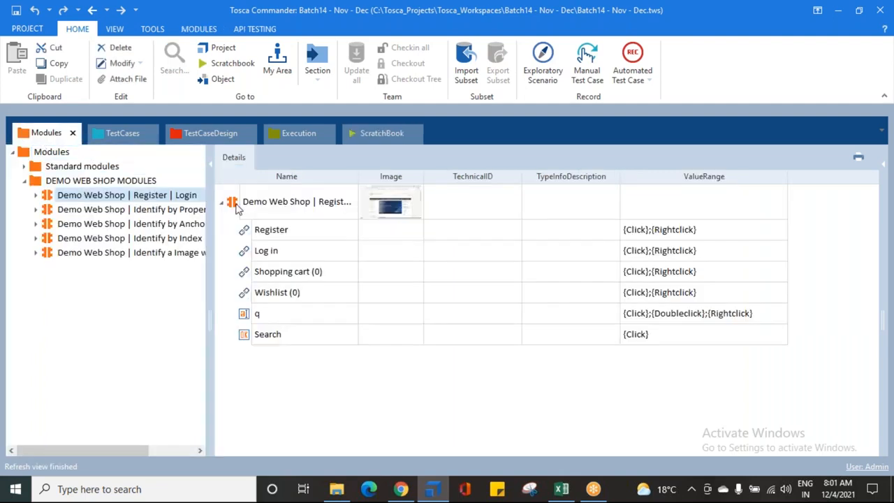
left_click(236, 210)
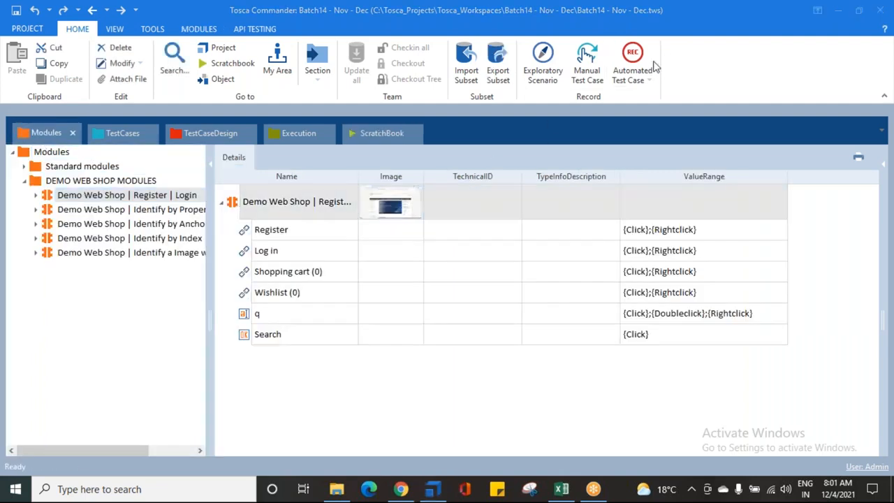
left_click(886, 165)
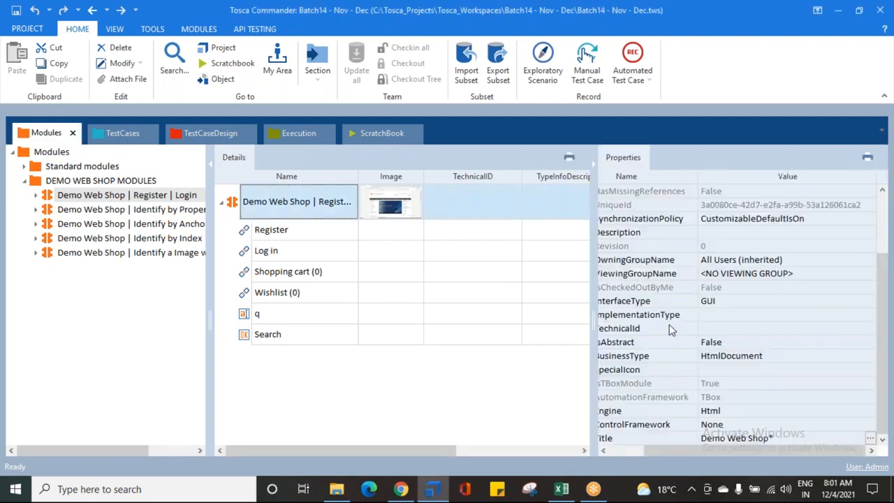
left_click_drag(705, 451, 660, 457)
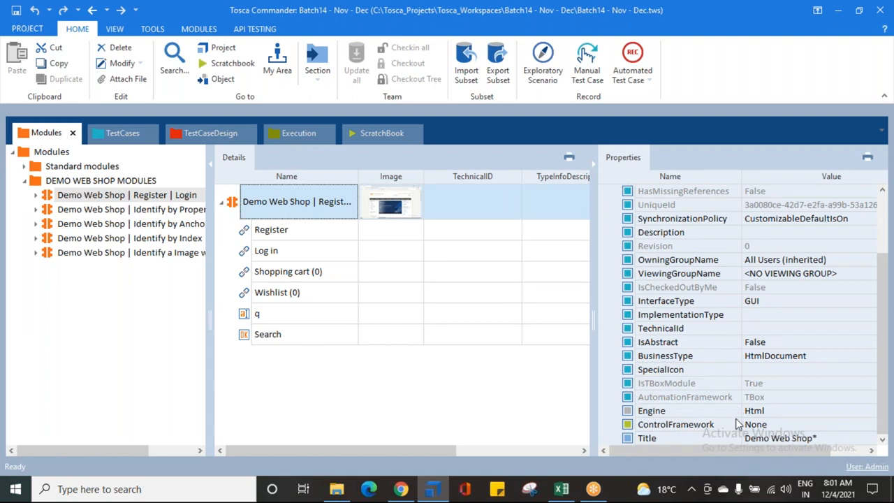
left_click(634, 439)
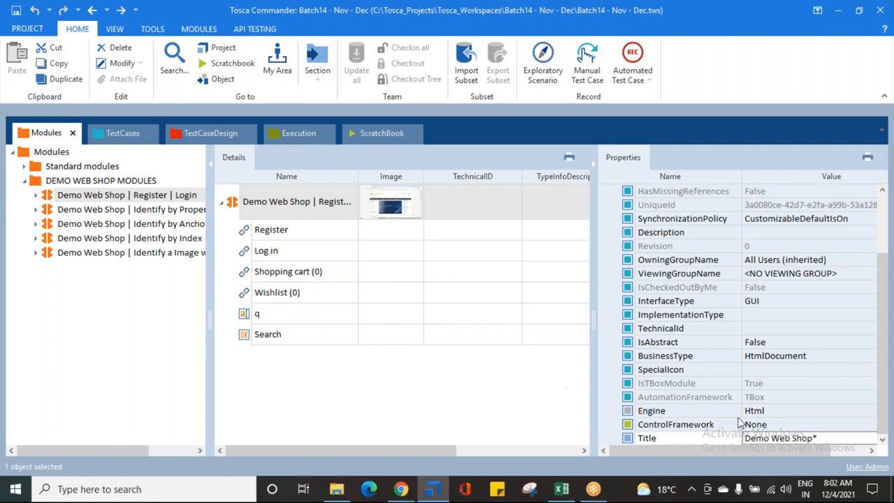
- Examine the module's Title value, including the text before the asterisk wildcard, without editing it
left_click(238, 206)
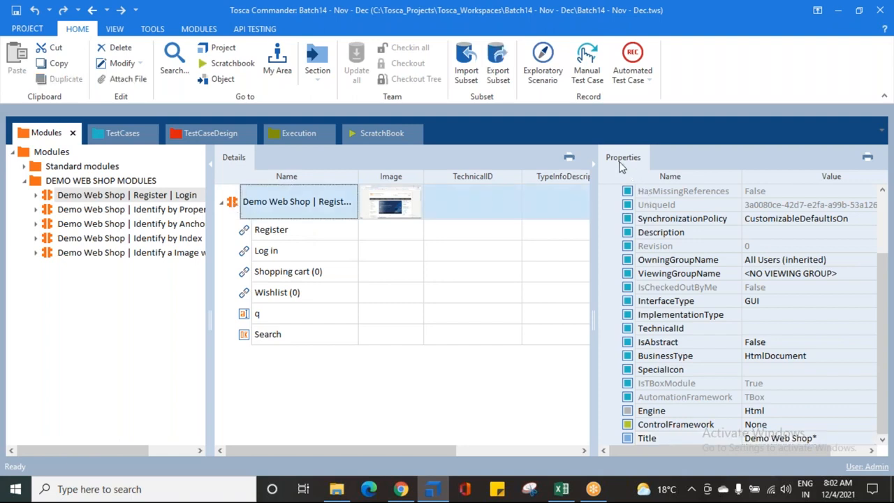
left_click(657, 442)
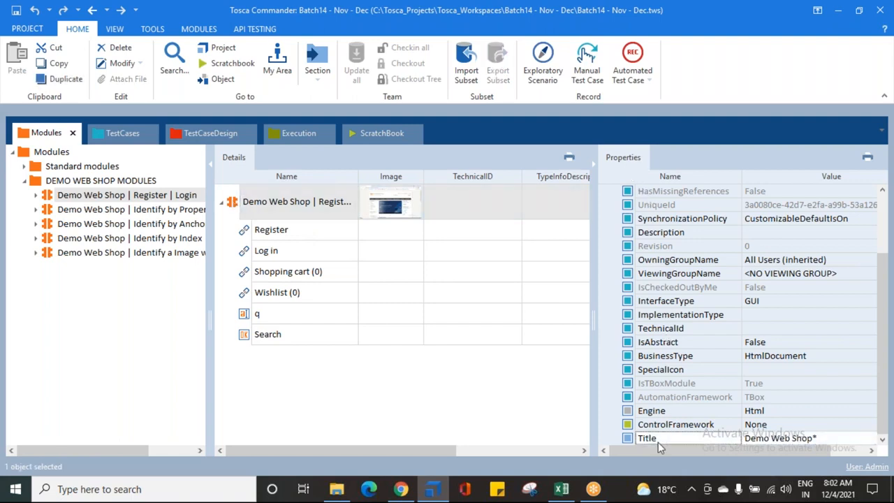
left_click(664, 438)
left_click(801, 442)
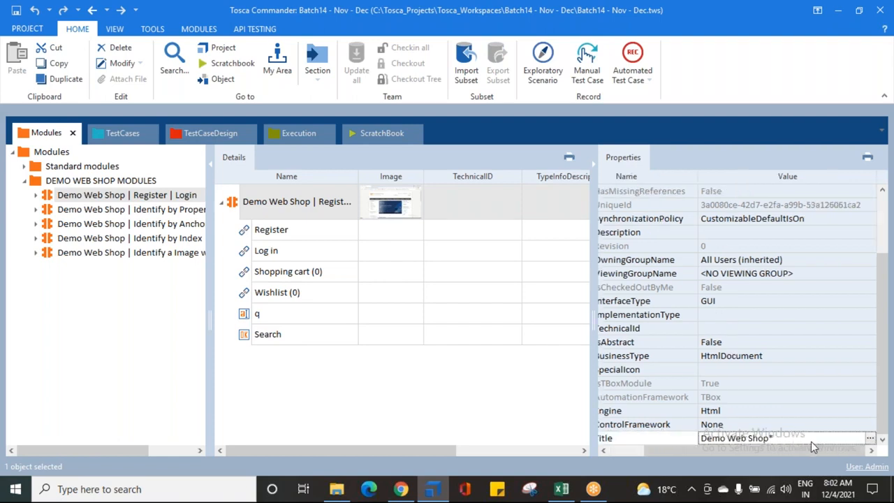
left_click_drag(774, 438, 764, 438)
left_click(773, 439)
left_click_drag(728, 438, 785, 438)
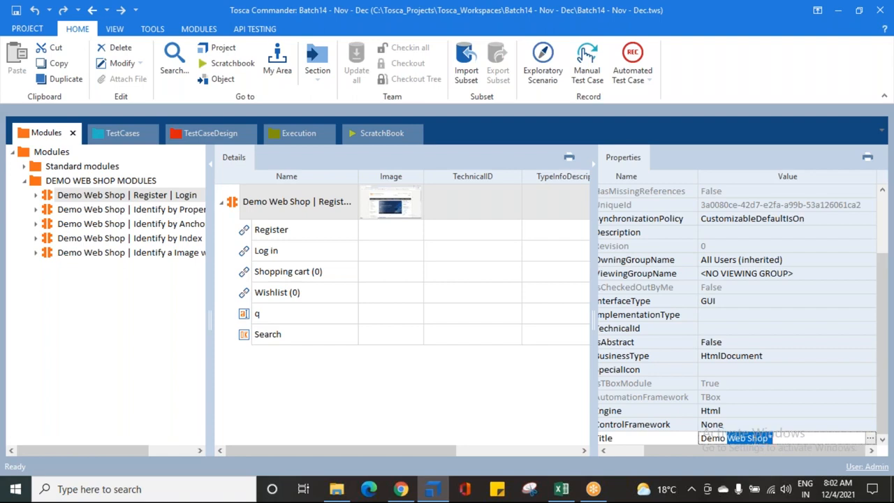
left_click_drag(705, 448, 673, 452)
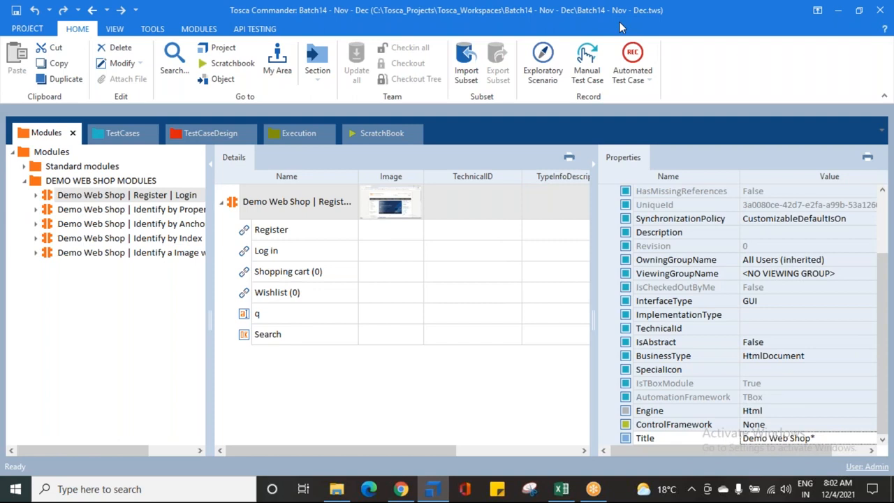
left_click(858, 11)
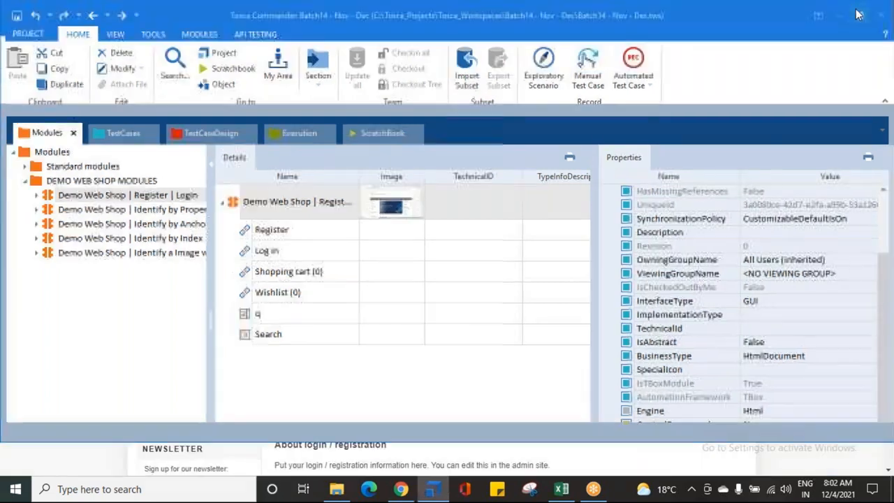
left_click(870, 12)
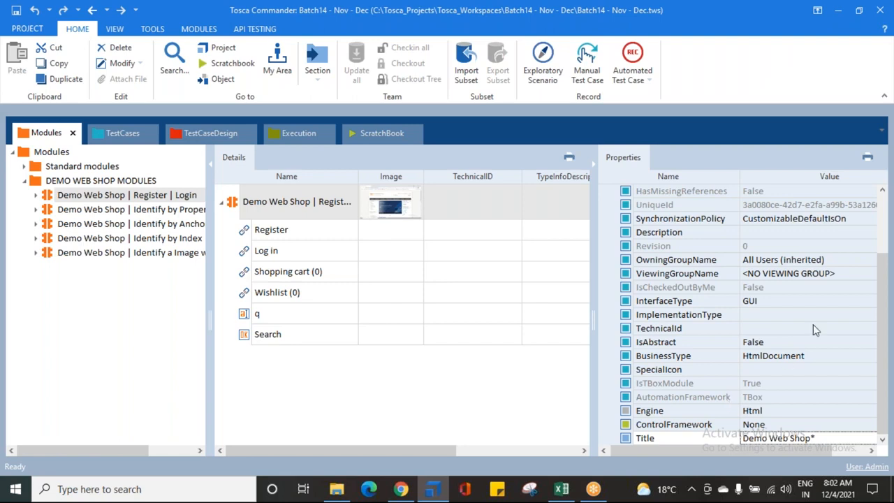
left_click(878, 273)
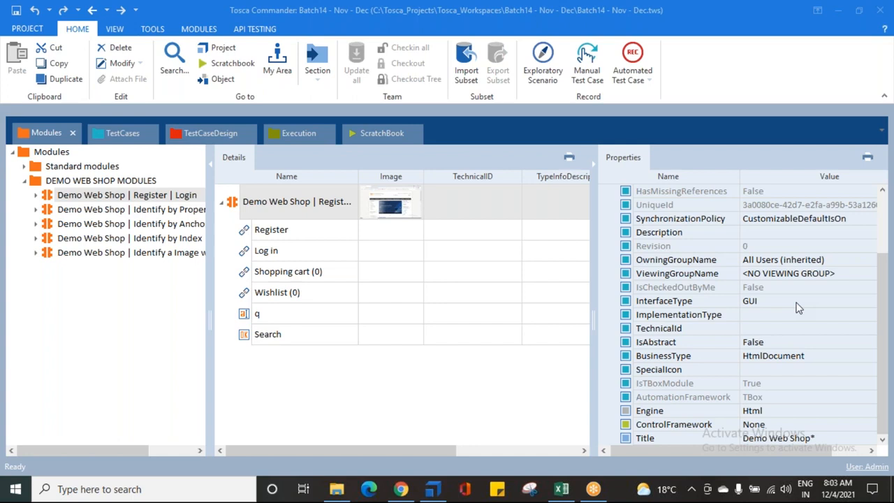
left_click(439, 428)
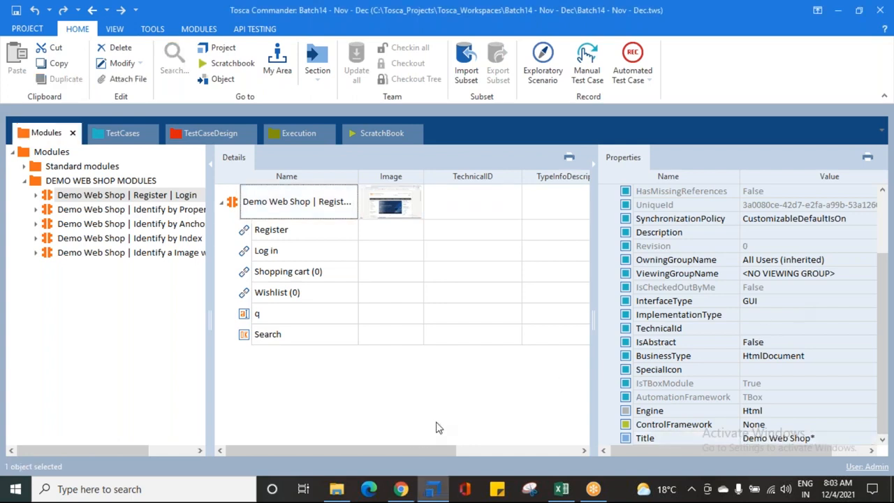